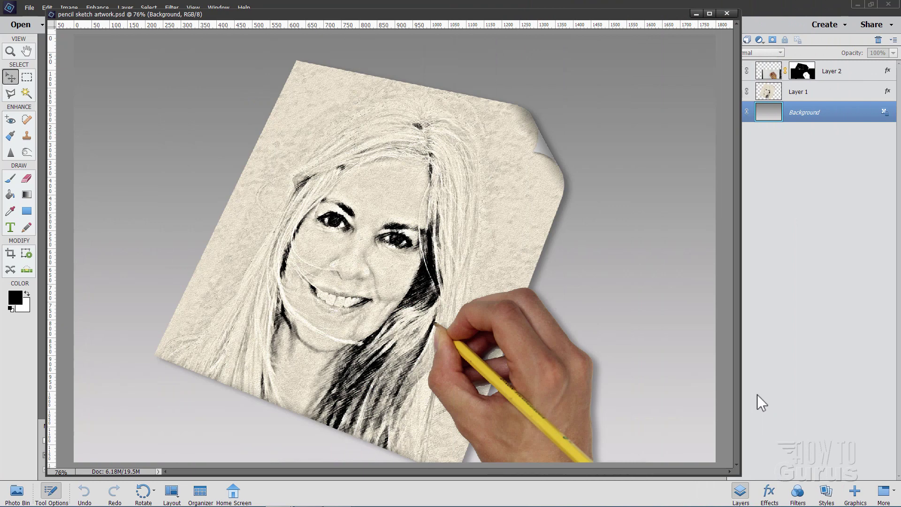
# - Close the finished pencil sketch artwork and open the recently edited woman-509973_1920.jpg - PSE Effects photo, centring its window in the workspace
pyautogui.click(725, 13)
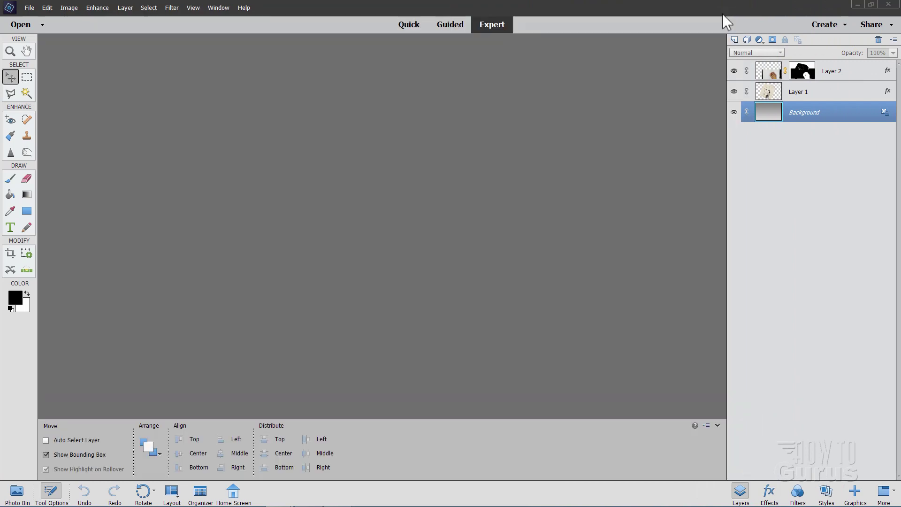
pyautogui.click(28, 9)
pyautogui.moveTo(62, 44)
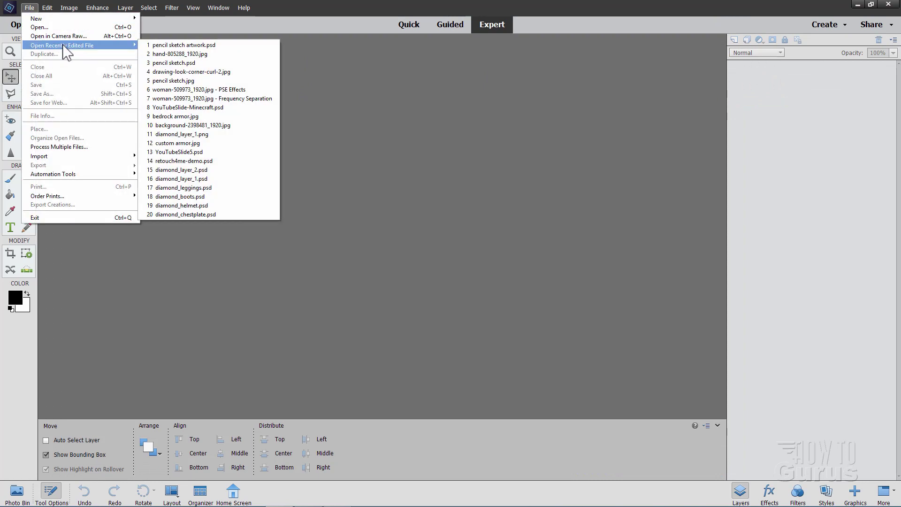
pyautogui.click(199, 89)
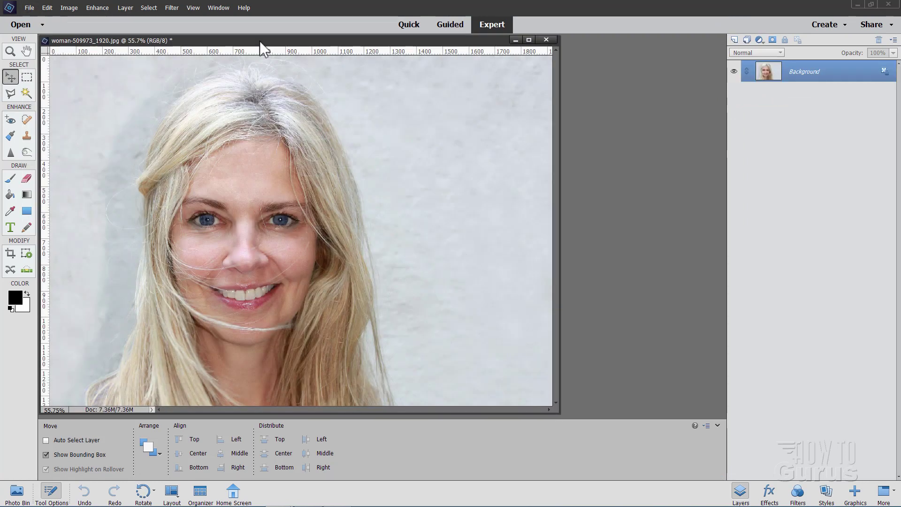
pyautogui.moveTo(260, 41); pyautogui.dragTo(384, 58)
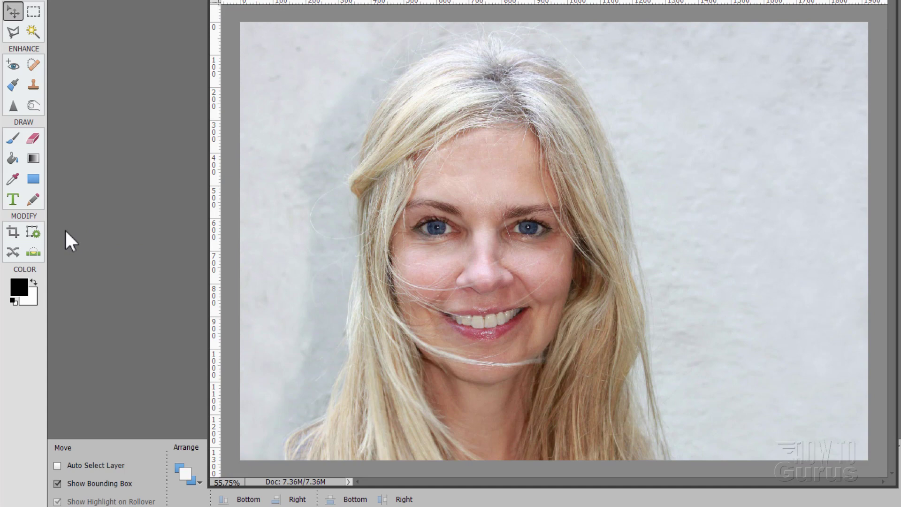
# - Crop the photo to a square about 1340 px wide around the woman, then switch to the Move tool and dock the image window
pyautogui.click(12, 231)
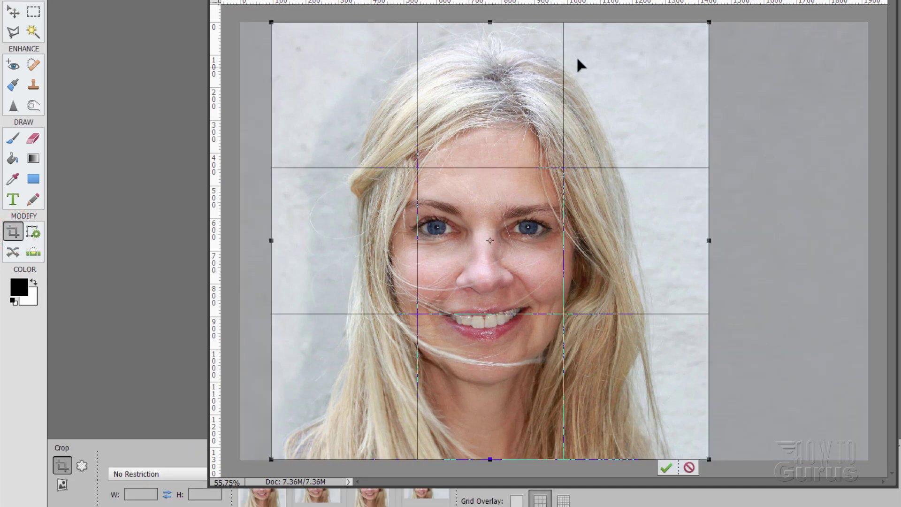
pyautogui.click(664, 468)
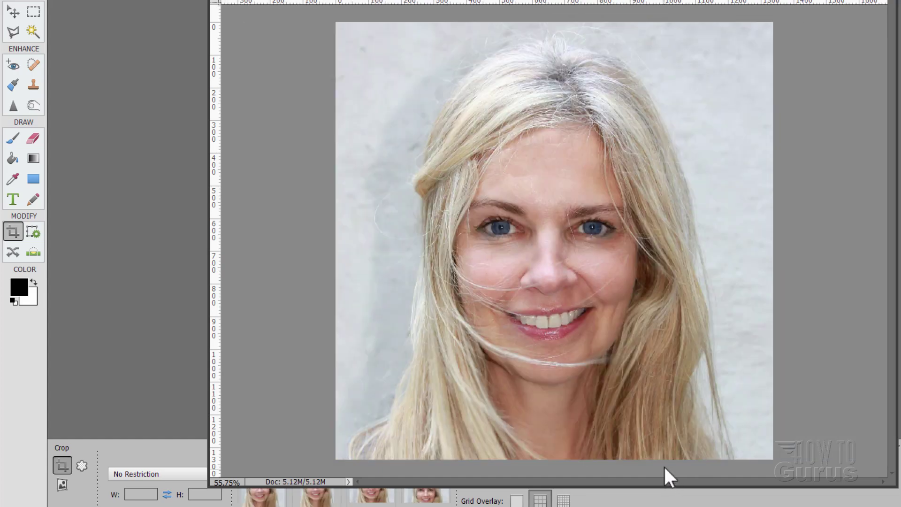
pyautogui.press('v')
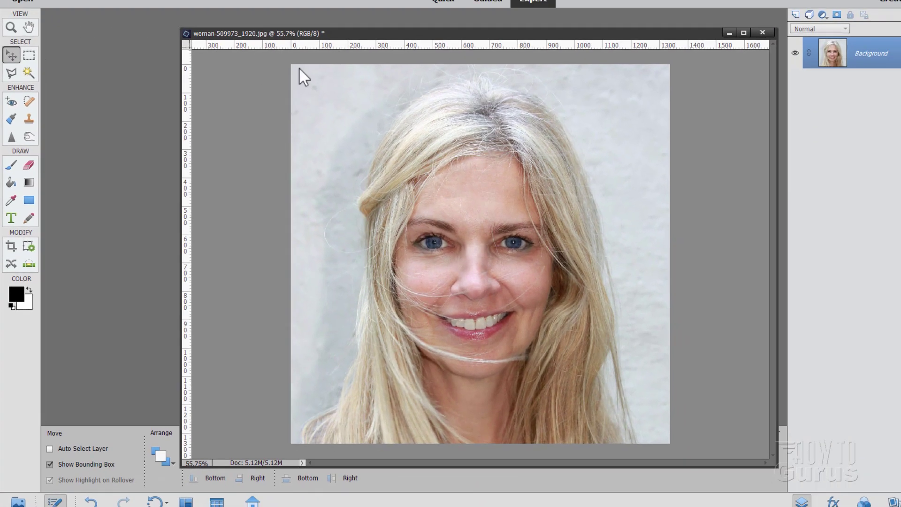
pyautogui.moveTo(346, 57); pyautogui.dragTo(305, 41)
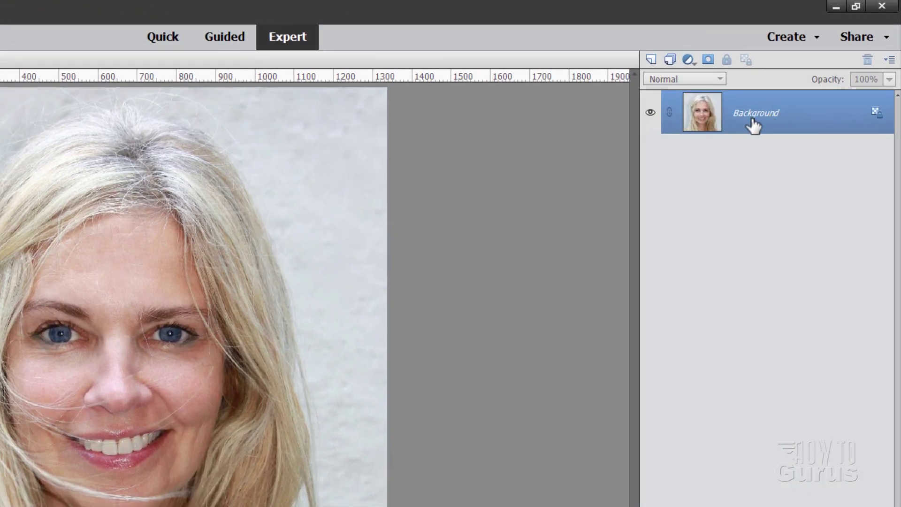
# - Duplicate the Background layer under the default name and hide the original
pyautogui.rightClick(752, 121)
pyautogui.click(773, 145)
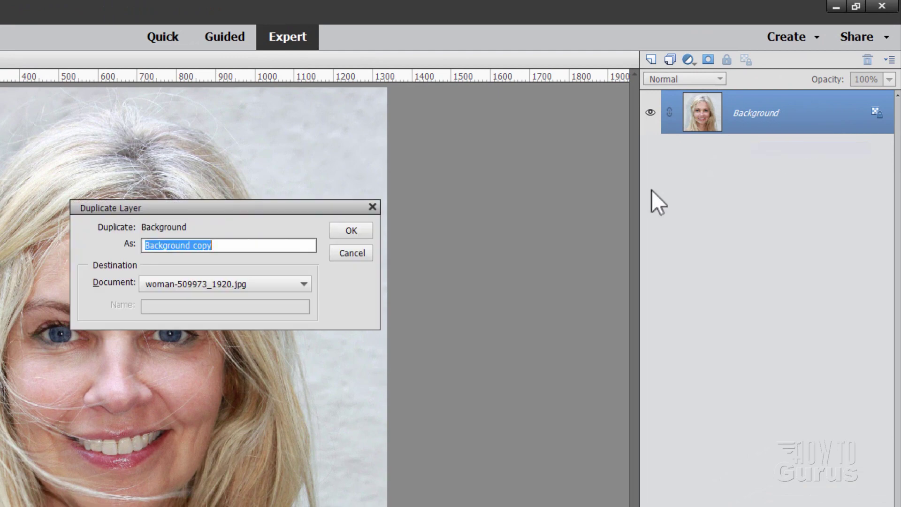
pyautogui.click(367, 229)
pyautogui.click(650, 156)
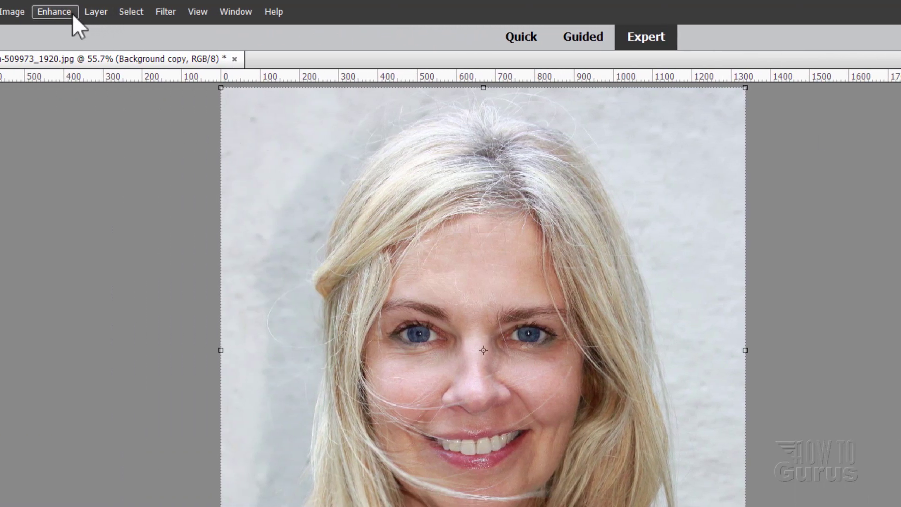
# - Turn the Background copy layer to grayscale by fully lowering its saturation with Hue/Saturation
pyautogui.click(65, 12)
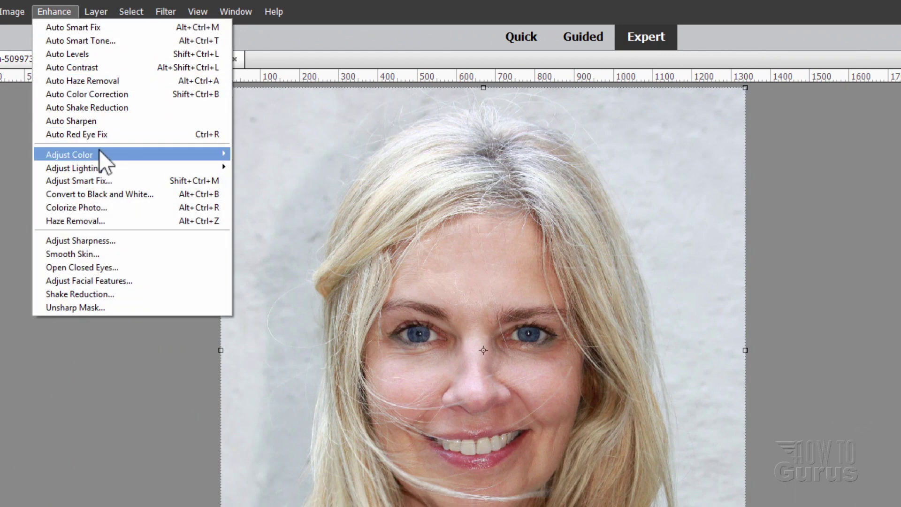
pyautogui.moveTo(129, 153)
pyautogui.click(271, 168)
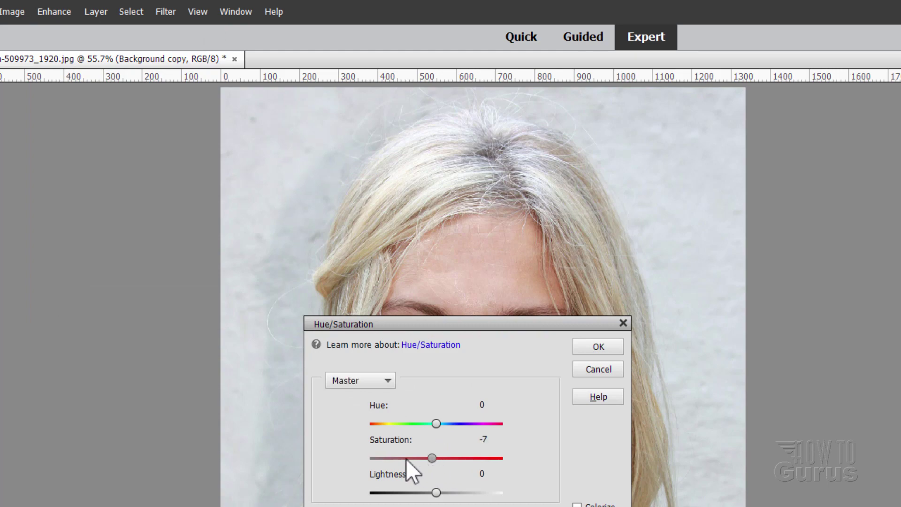
pyautogui.moveTo(406, 458); pyautogui.dragTo(371, 458)
pyautogui.click(599, 347)
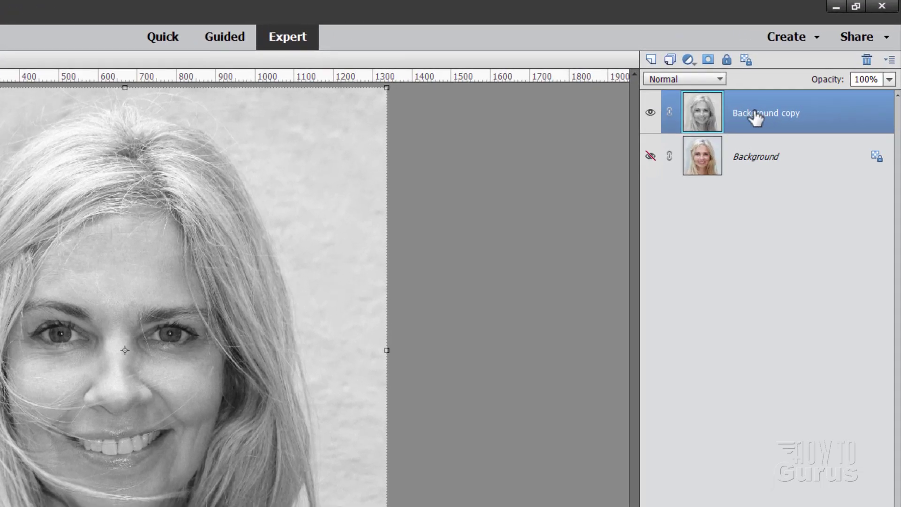
# - Duplicate the grayscale Background copy layer and invert the duplicate
pyautogui.rightClick(754, 115)
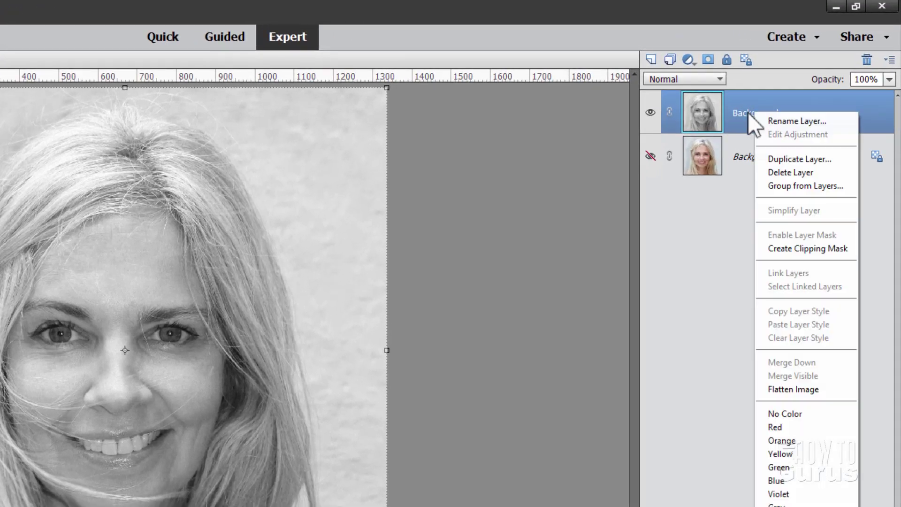
pyautogui.click(789, 158)
pyautogui.click(360, 230)
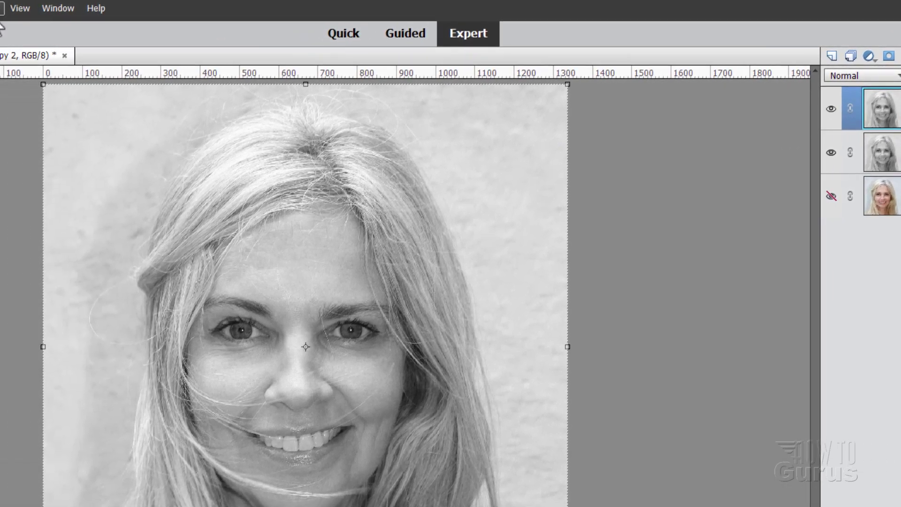
pyautogui.click(42, 9)
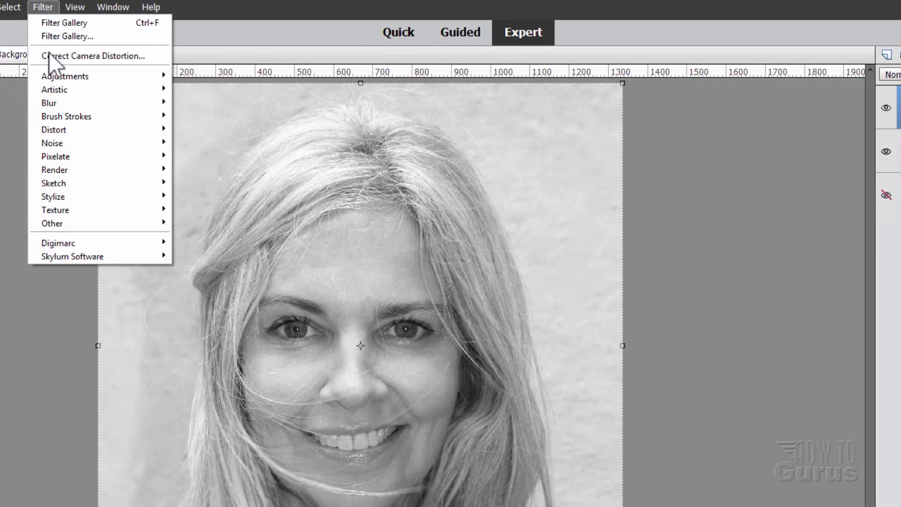
pyautogui.moveTo(63, 74)
pyautogui.click(198, 104)
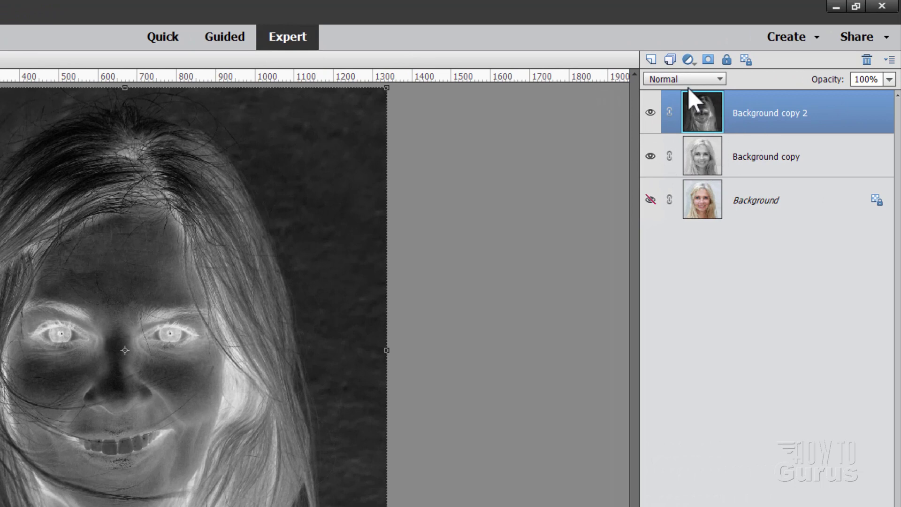
# - Set the inverted layer's blend mode to Color Dodge and apply a Gaussian Blur with a 10-pixel radius
pyautogui.click(677, 79)
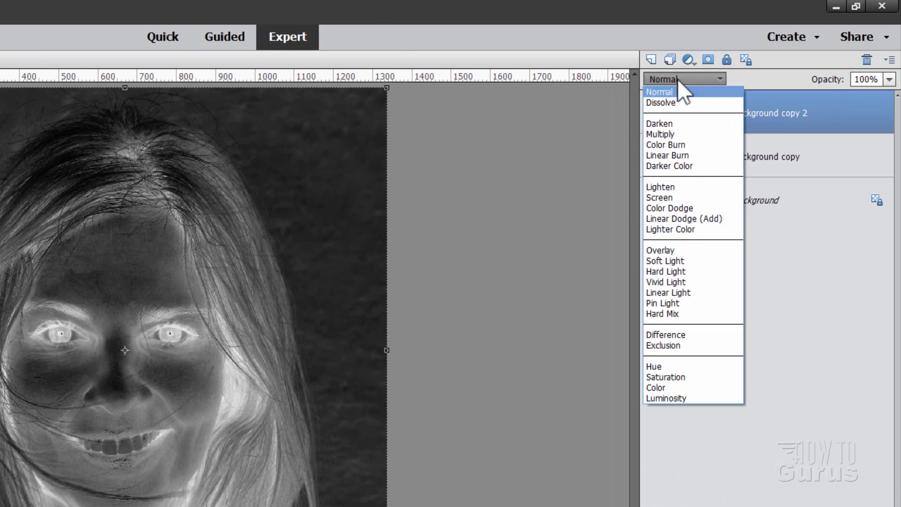
pyautogui.click(667, 208)
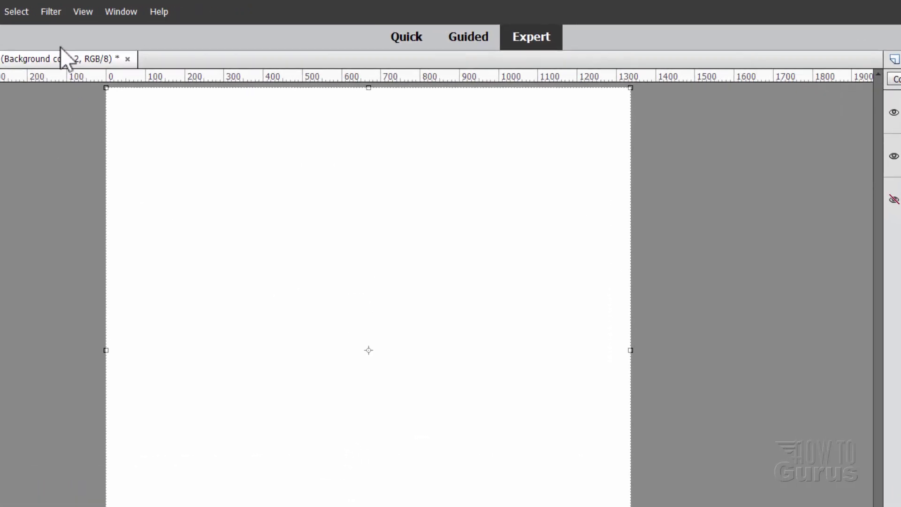
pyautogui.click(47, 12)
pyautogui.moveTo(66, 107)
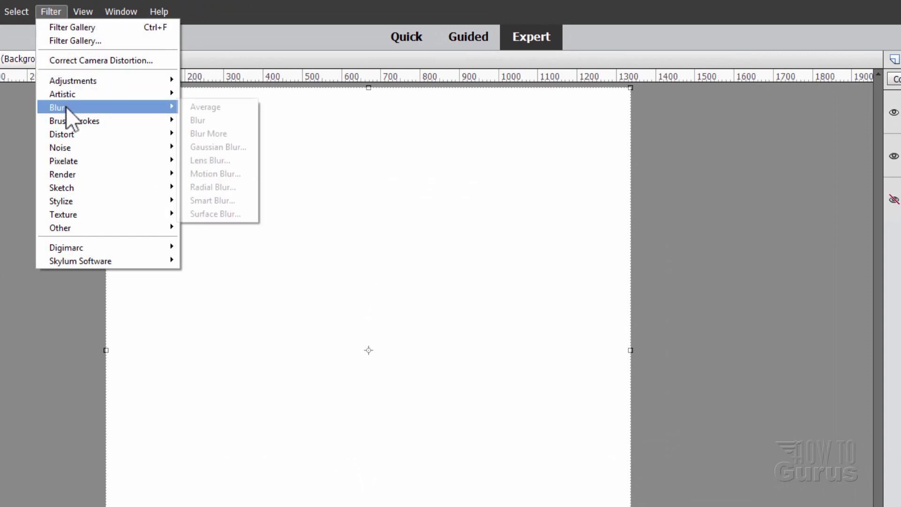
pyautogui.click(213, 147)
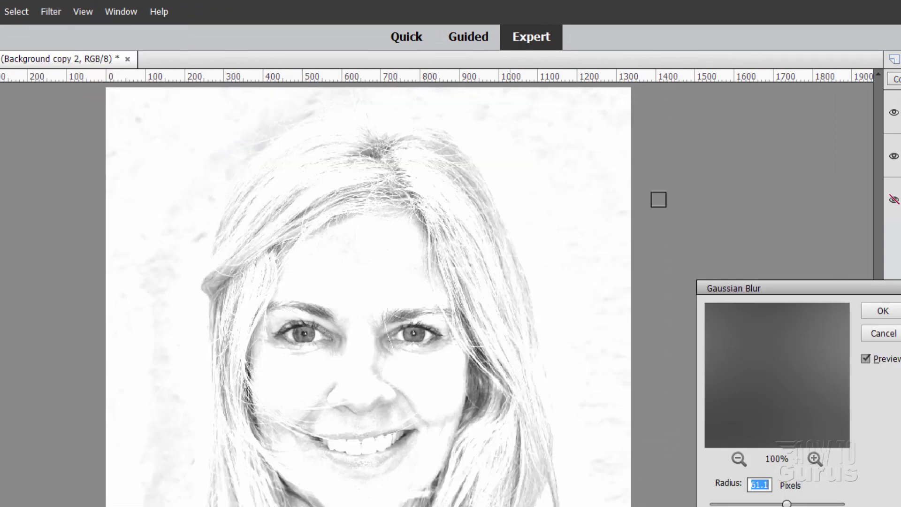
pyautogui.write('10')
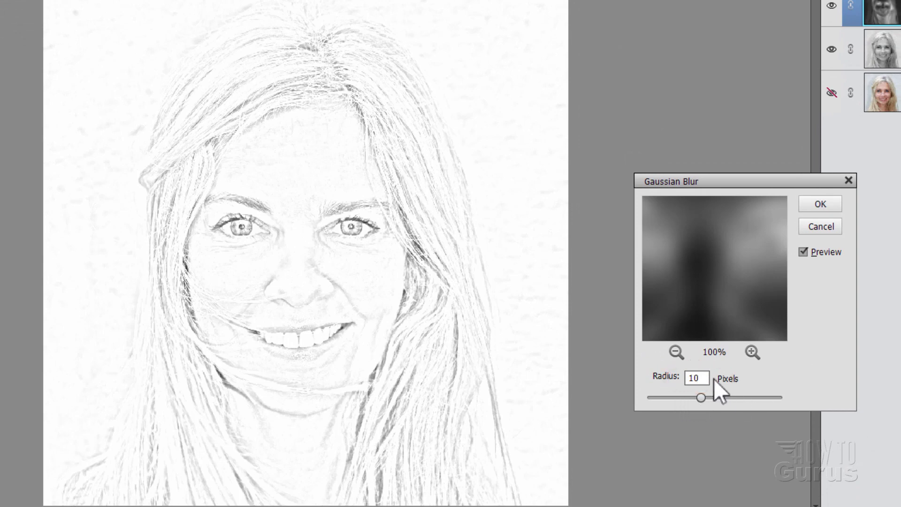
pyautogui.click(809, 204)
# - Duplicate the grayscale Background copy layer again and move the duplicate to the top of the layer stack
pyautogui.click(866, 56)
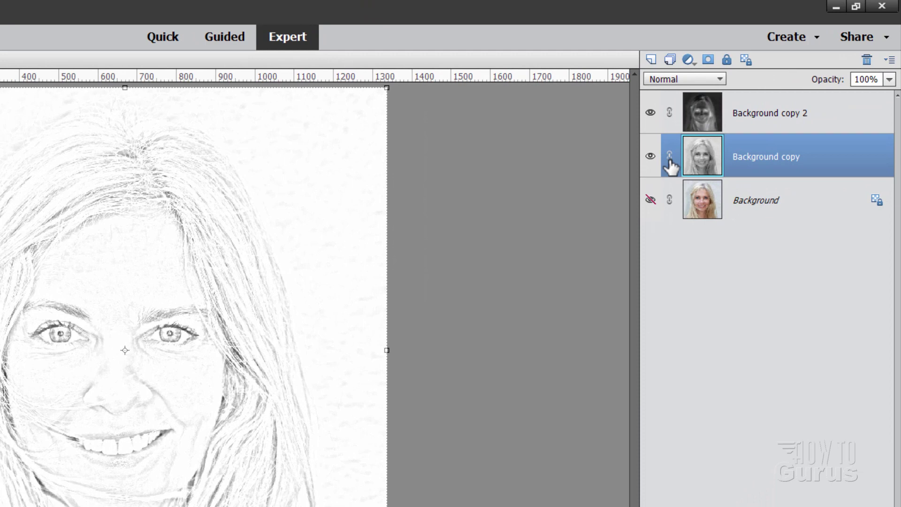
pyautogui.rightClick(763, 160)
pyautogui.click(789, 206)
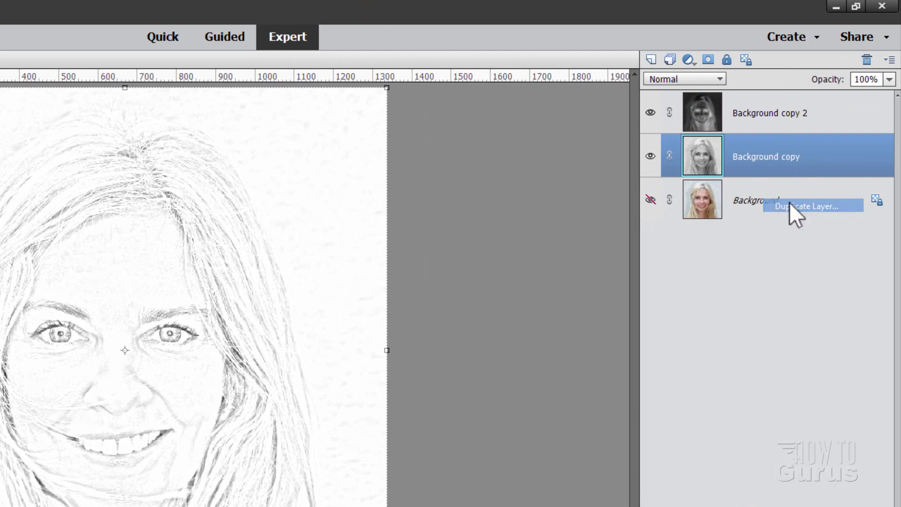
pyautogui.click(353, 230)
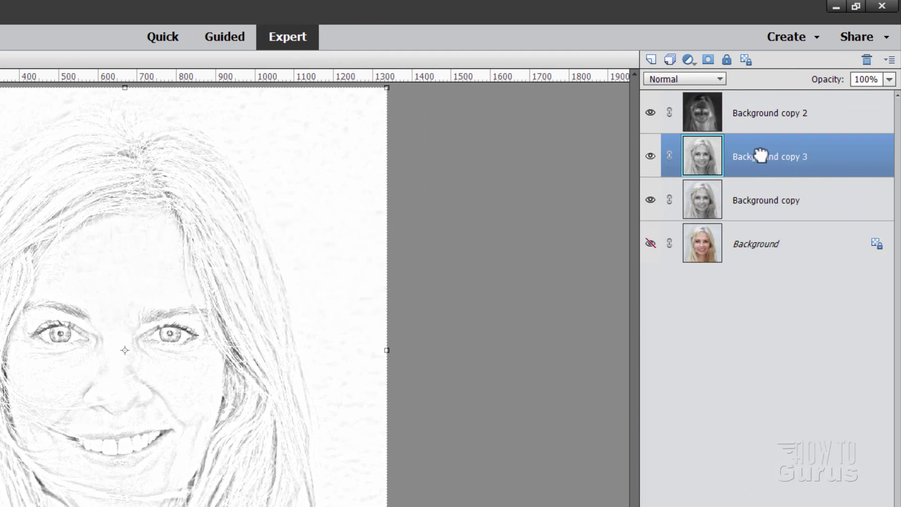
pyautogui.moveTo(760, 155); pyautogui.dragTo(750, 110)
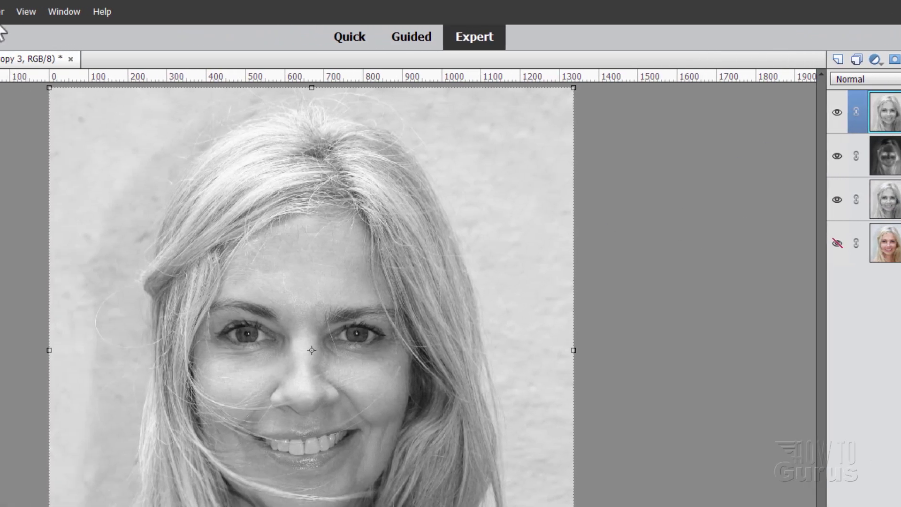
# - Apply the Charcoal sketch filter (thickness 2, detail 5, light/dark balance 72) to the top layer and set its blend mode to Multiply
pyautogui.click(39, 11)
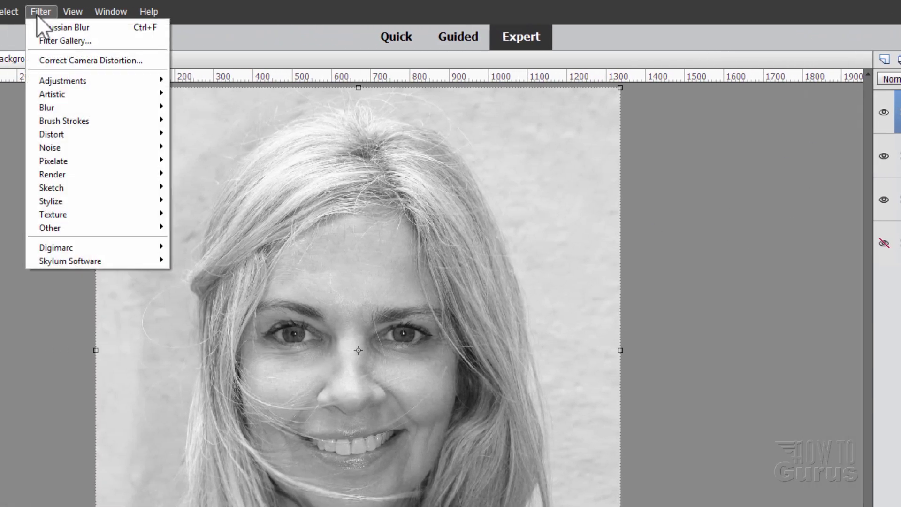
pyautogui.click(47, 38)
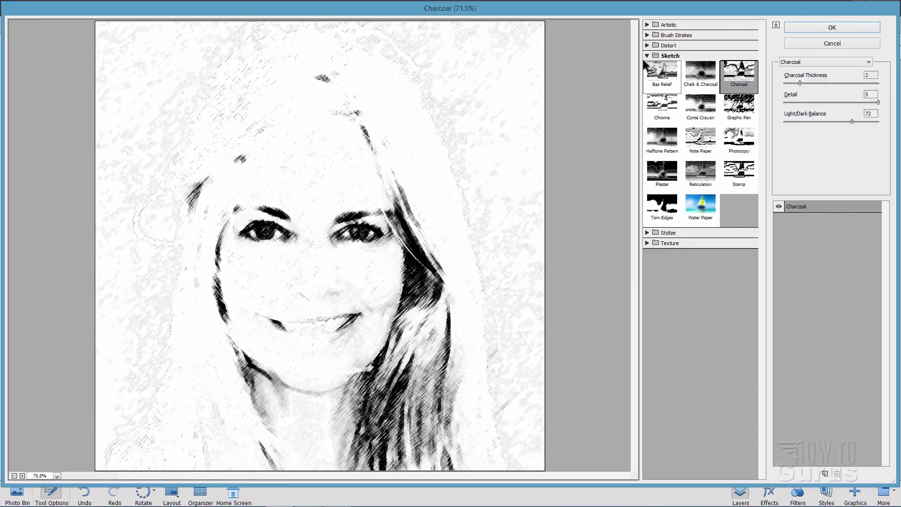
pyautogui.click(661, 60)
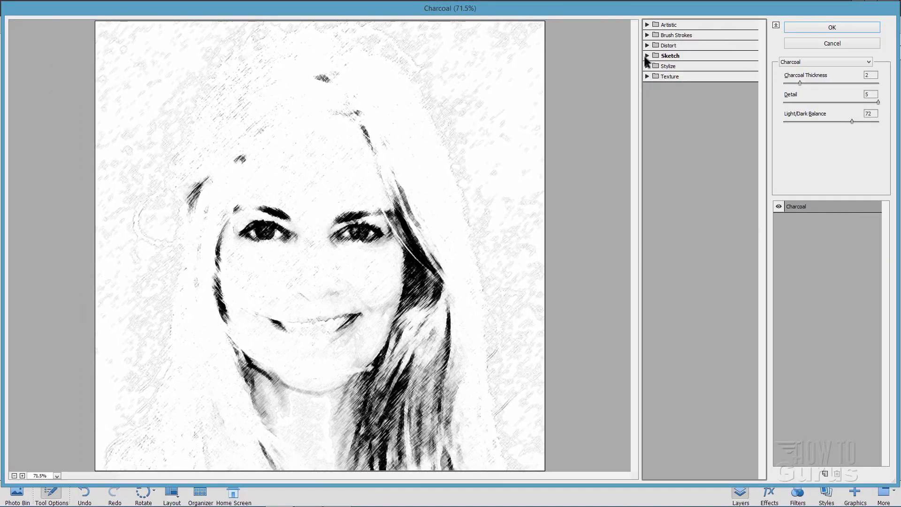
pyautogui.click(650, 56)
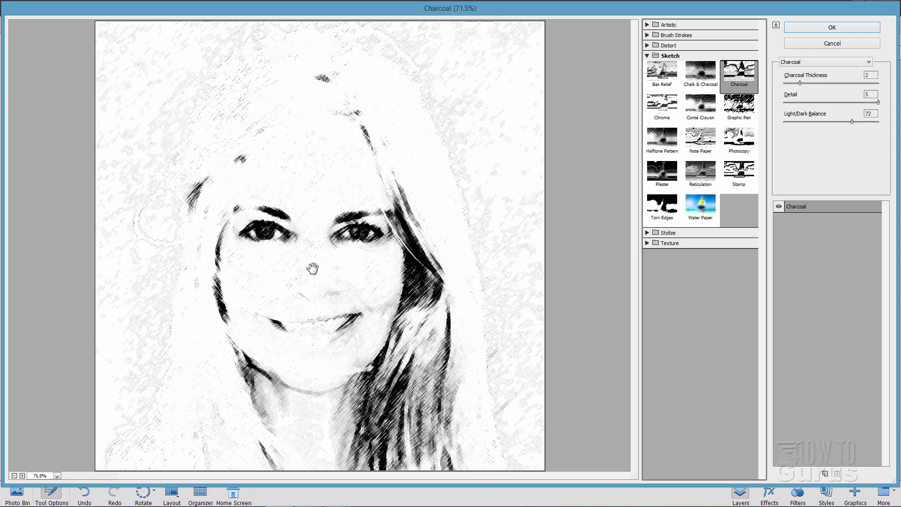
pyautogui.click(803, 26)
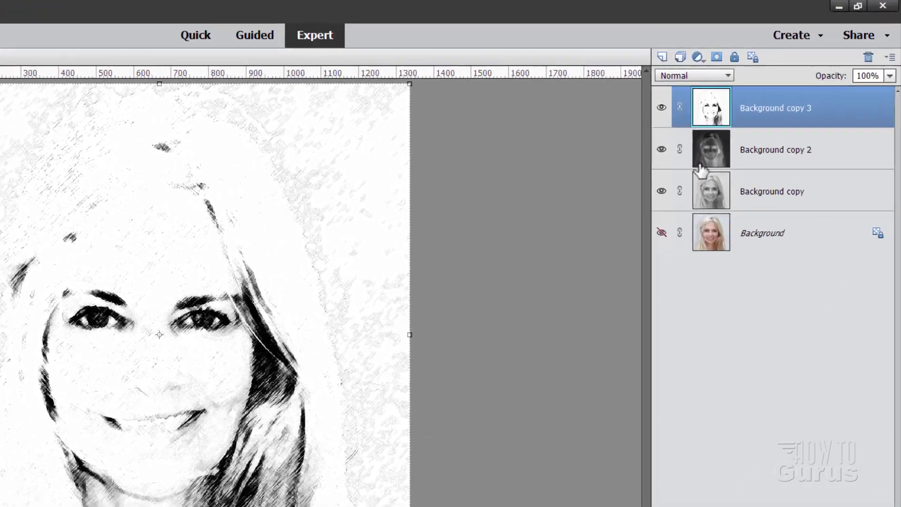
pyautogui.click(691, 75)
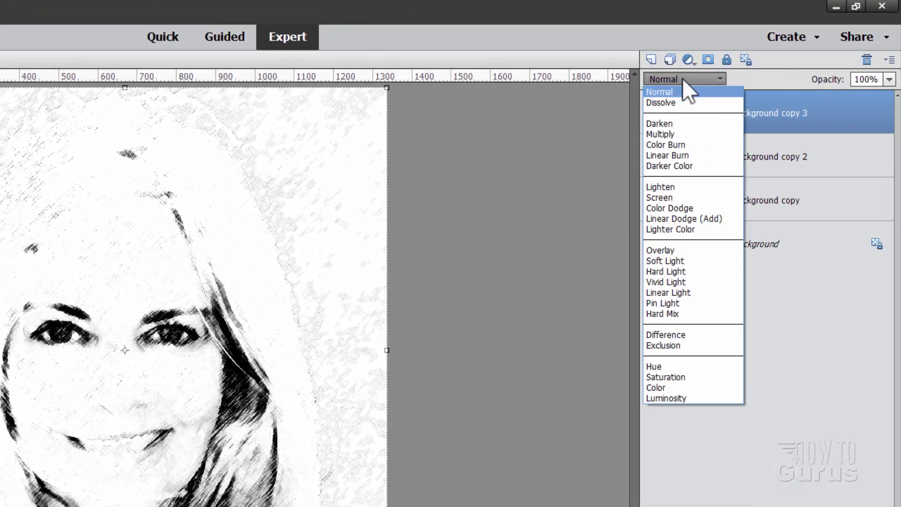
pyautogui.click(680, 134)
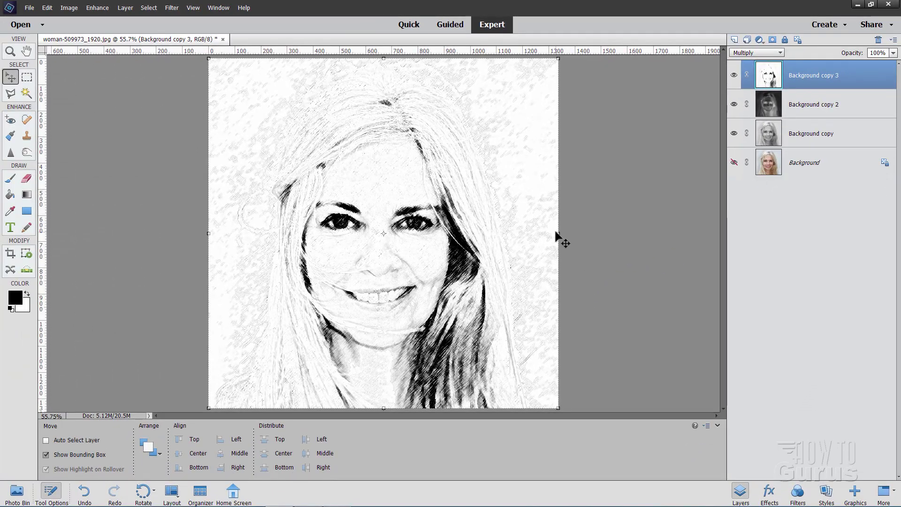
# - Add a solid color fill layer directly above the original Background layer, using the hex color ebe2cc
pyautogui.click(787, 169)
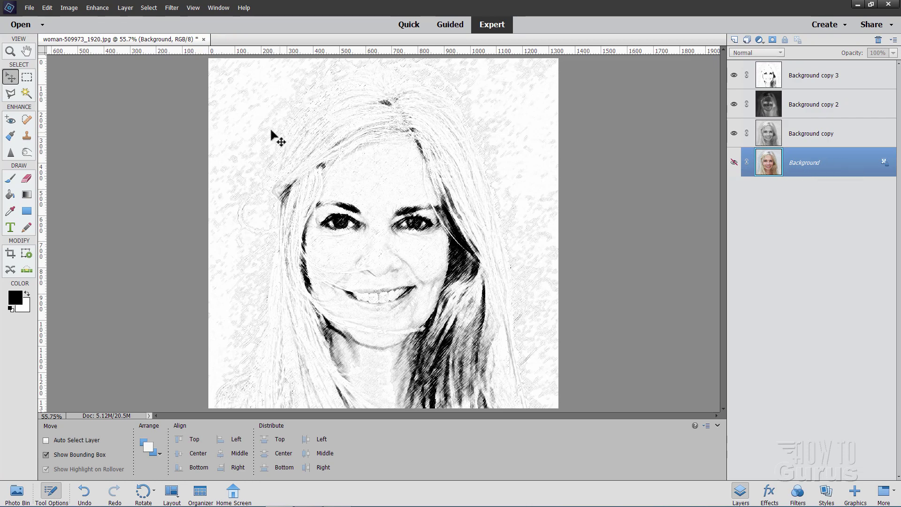
pyautogui.click(125, 9)
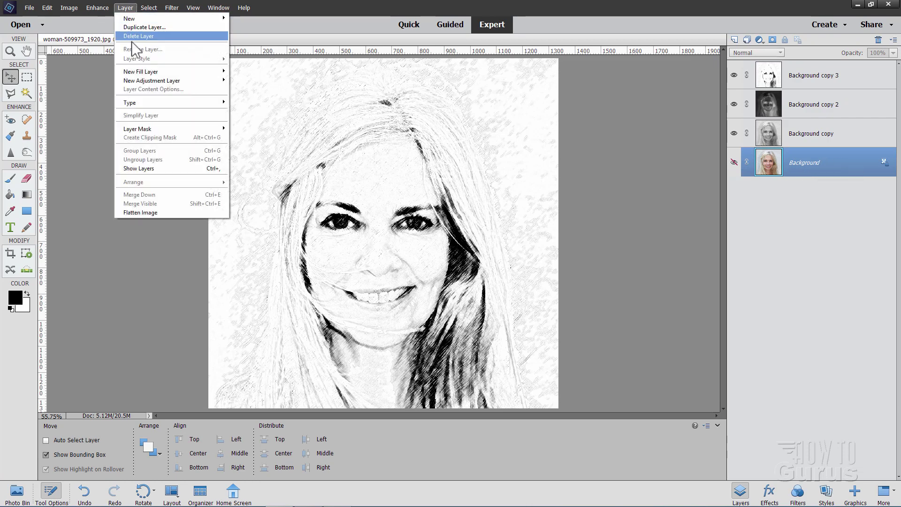
pyautogui.moveTo(223, 72)
pyautogui.click(250, 71)
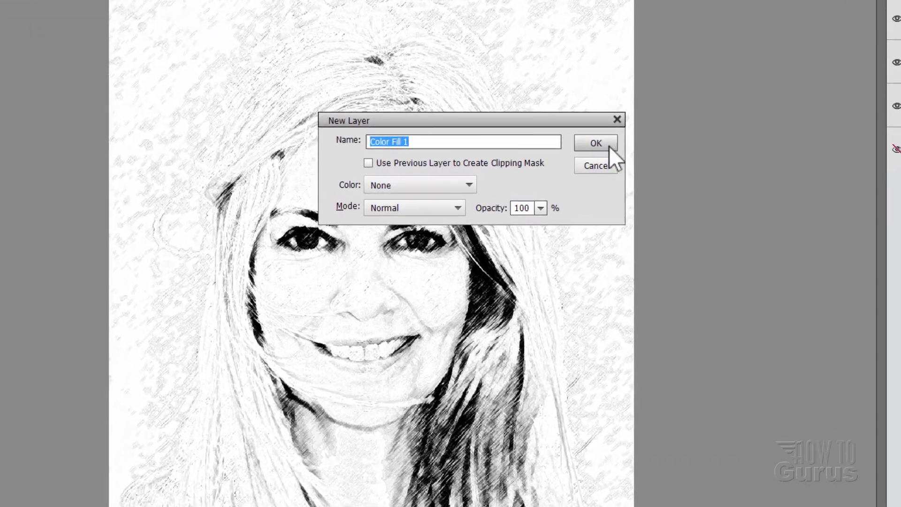
pyautogui.click(609, 145)
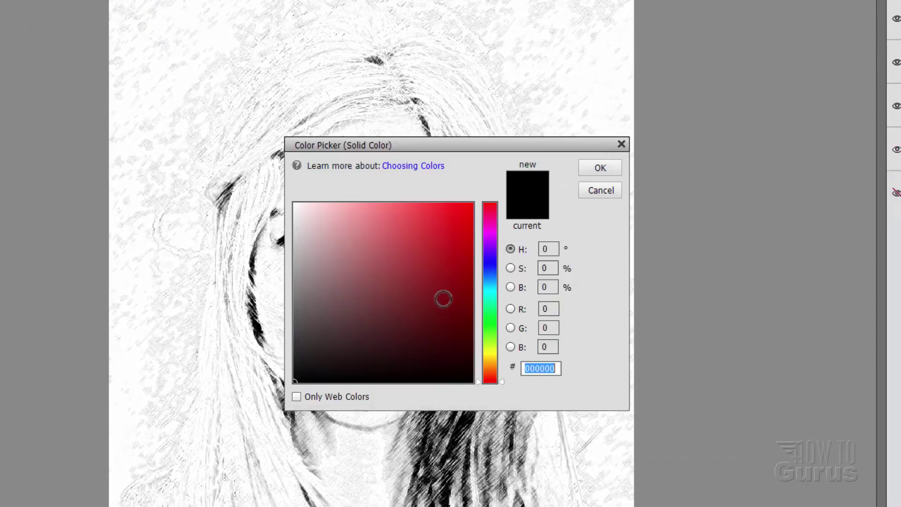
pyautogui.click(545, 368)
pyautogui.doubleClick(558, 369)
pyautogui.write('ebe2cc')
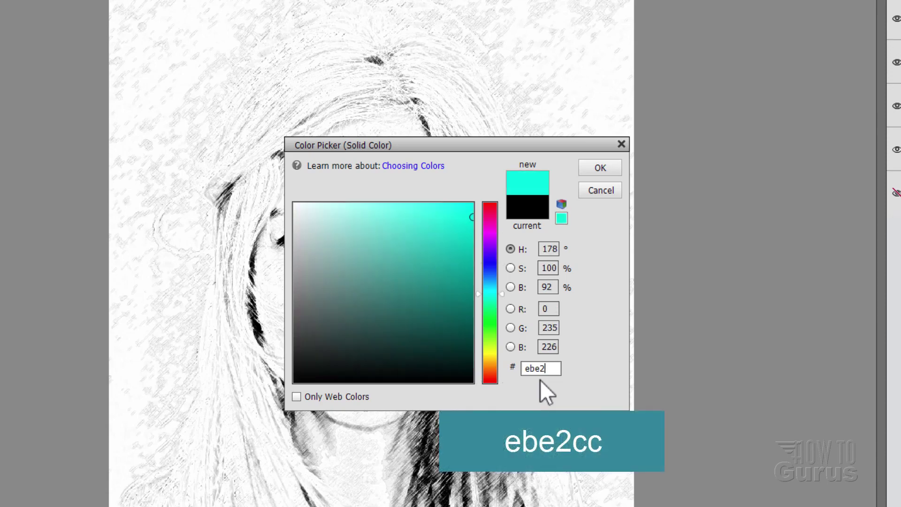
pyautogui.click(598, 170)
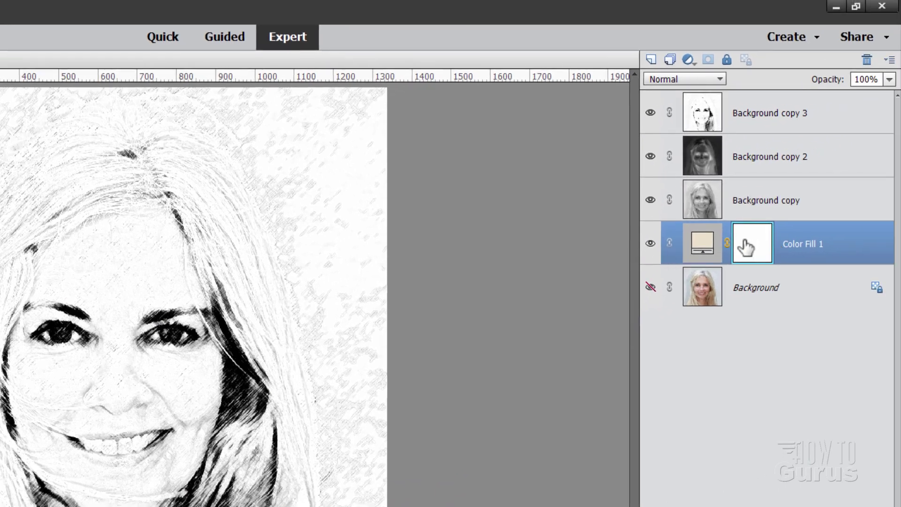
# - Duplicate the Color Fill 1 layer, keeping the default name for the copy
pyautogui.rightClick(843, 230)
pyautogui.click(816, 292)
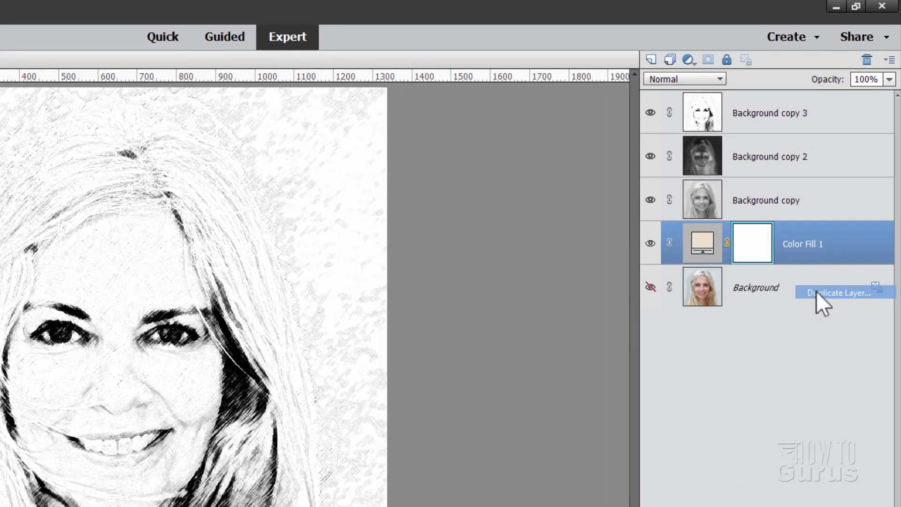
pyautogui.click(357, 230)
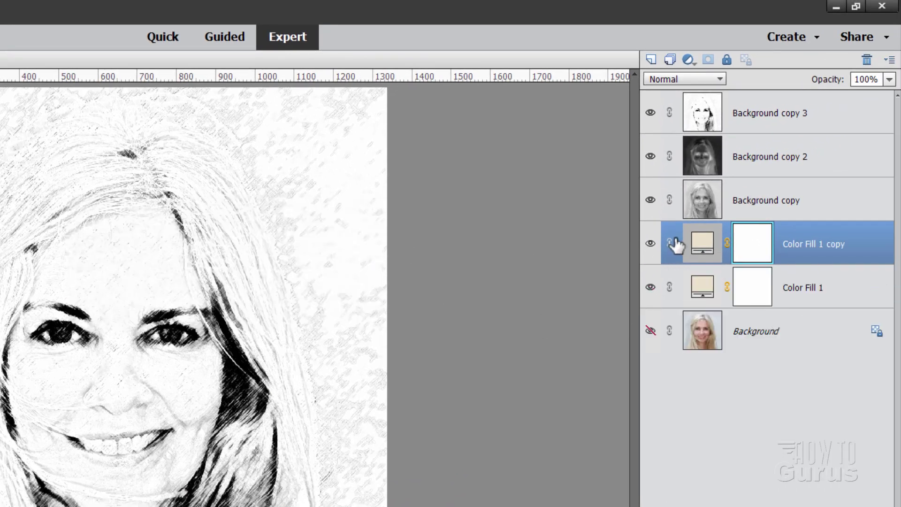
# - Set the blend mode of the grayscale Background copy layer to Linear Burn
pyautogui.click(757, 208)
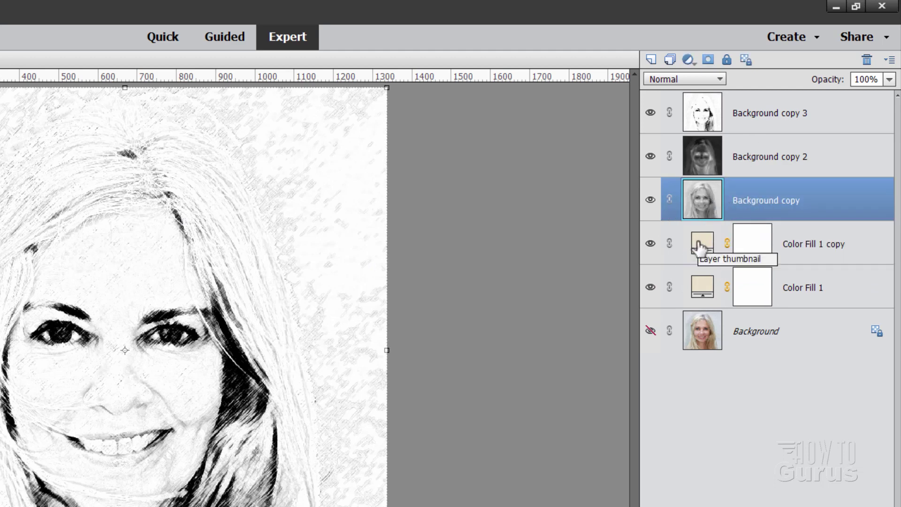
pyautogui.click(674, 78)
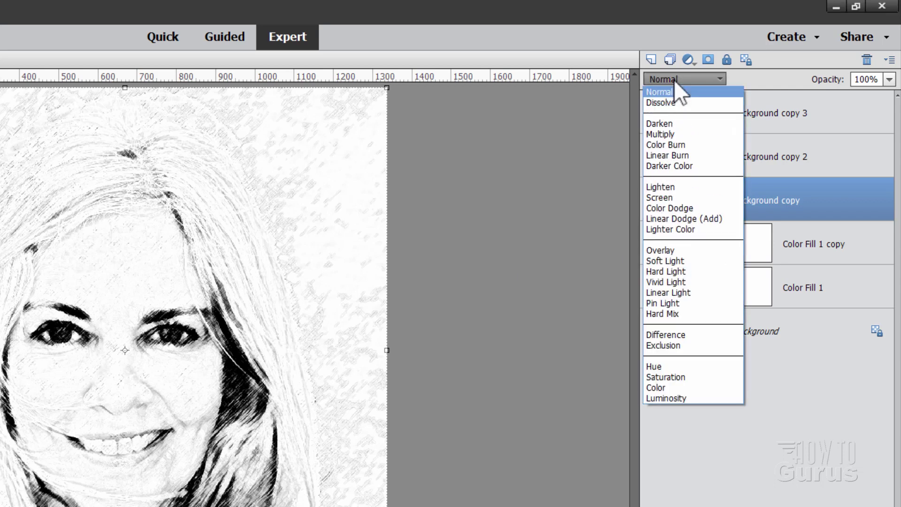
pyautogui.click(681, 154)
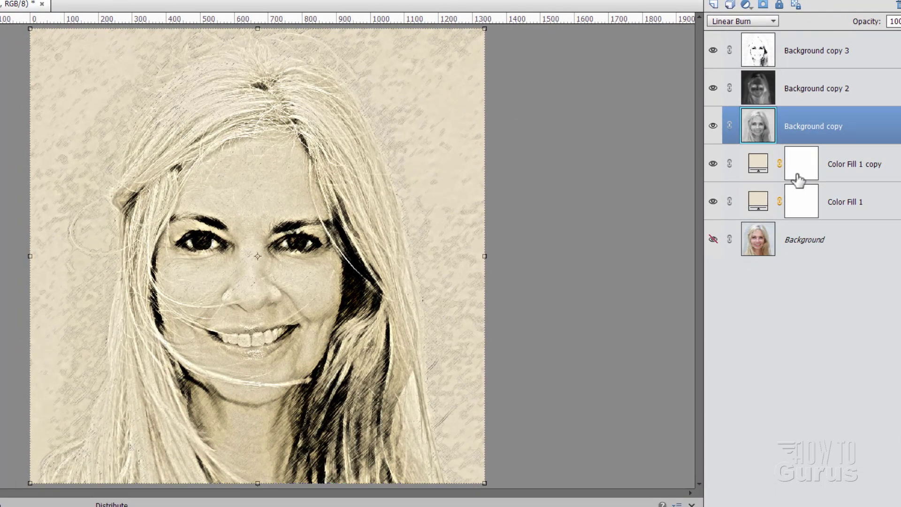
# - Simplify the Color Fill 1 copy layer into a regular pixel layer
pyautogui.click(834, 170)
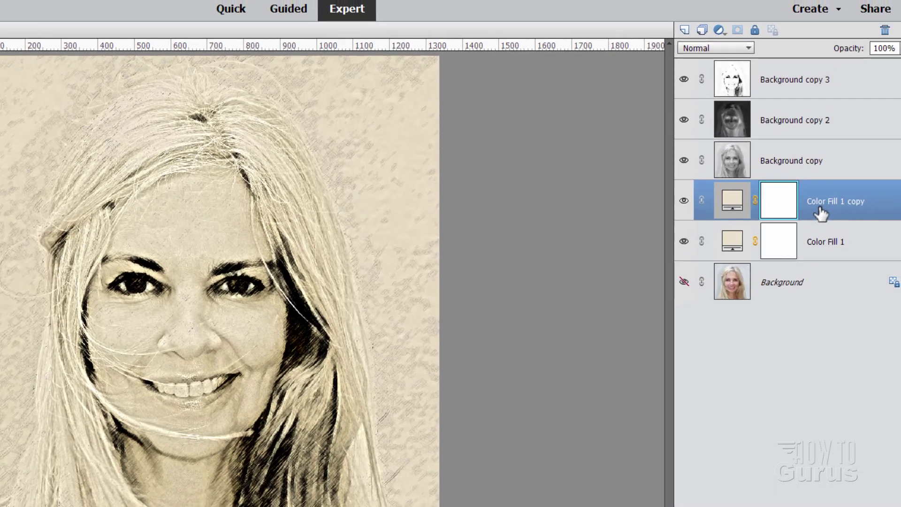
pyautogui.rightClick(820, 214)
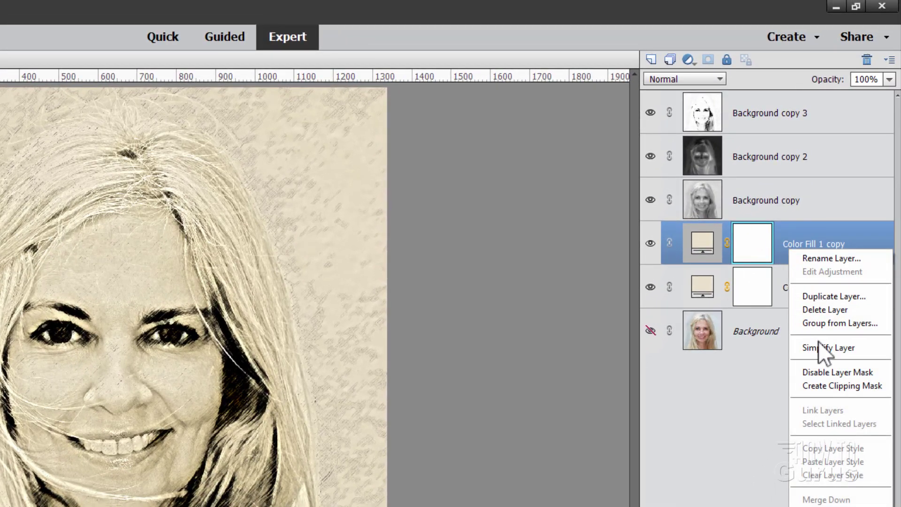
pyautogui.click(818, 347)
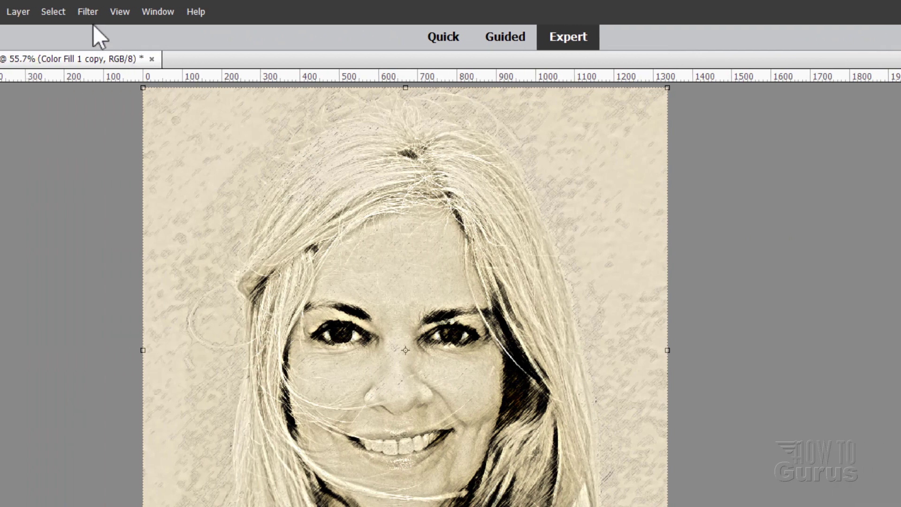
# - Apply the Texturizer filter to the simplified color fill copy with Sandstone texture, scaling 100%, relief 6 and light from Top Left
pyautogui.click(86, 12)
pyautogui.click(88, 37)
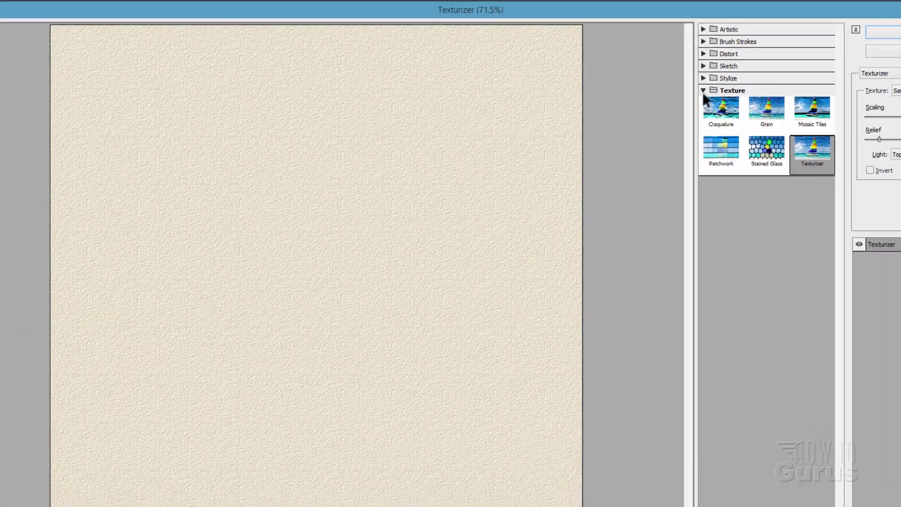
pyautogui.click(703, 91)
pyautogui.click(703, 90)
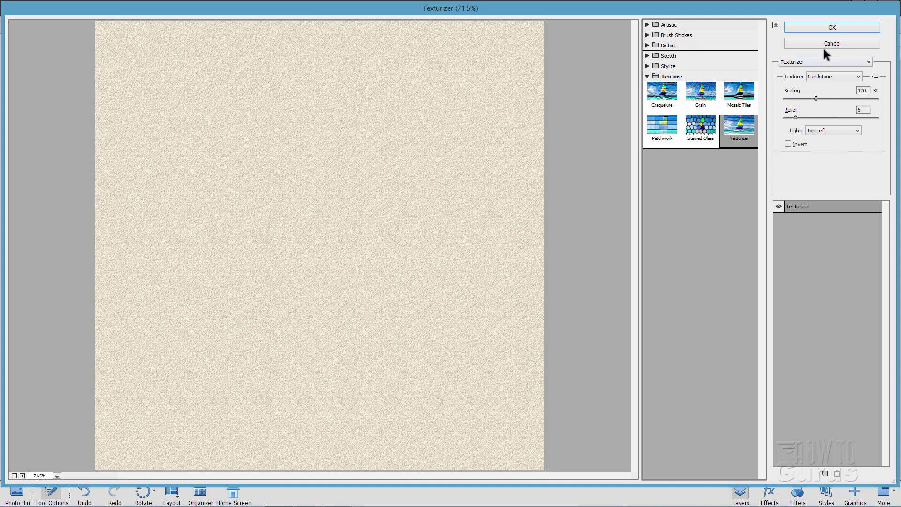
pyautogui.click(819, 28)
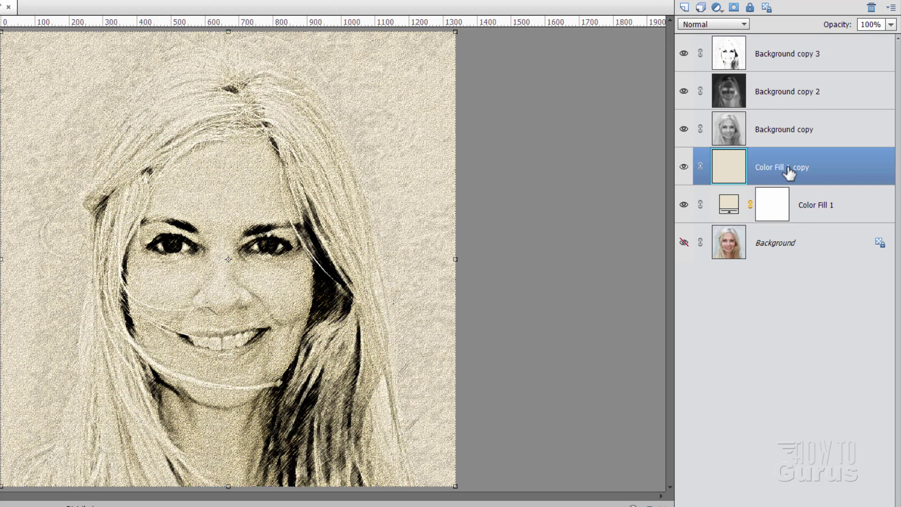
# - Lower the opacity of the textured Color Fill 1 copy layer to 70%
pyautogui.click(890, 24)
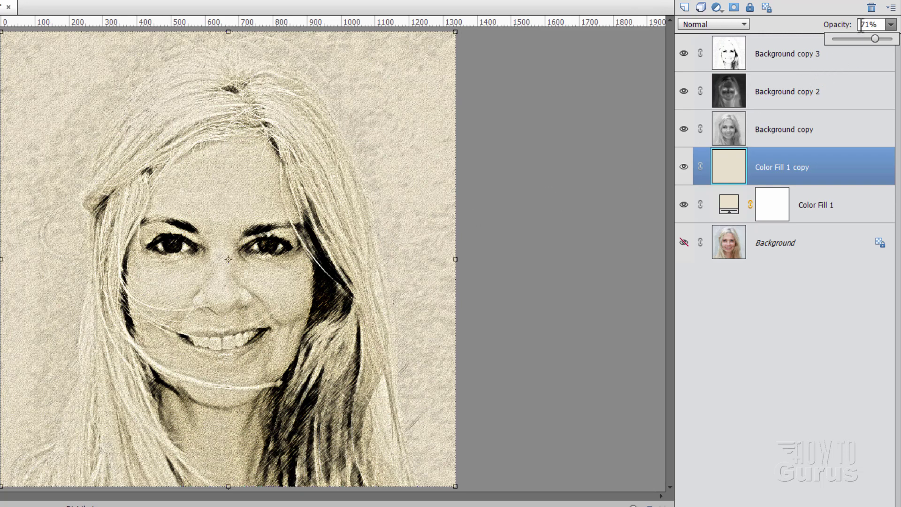
pyautogui.moveTo(861, 26); pyautogui.dragTo(882, 24)
pyautogui.write('70')
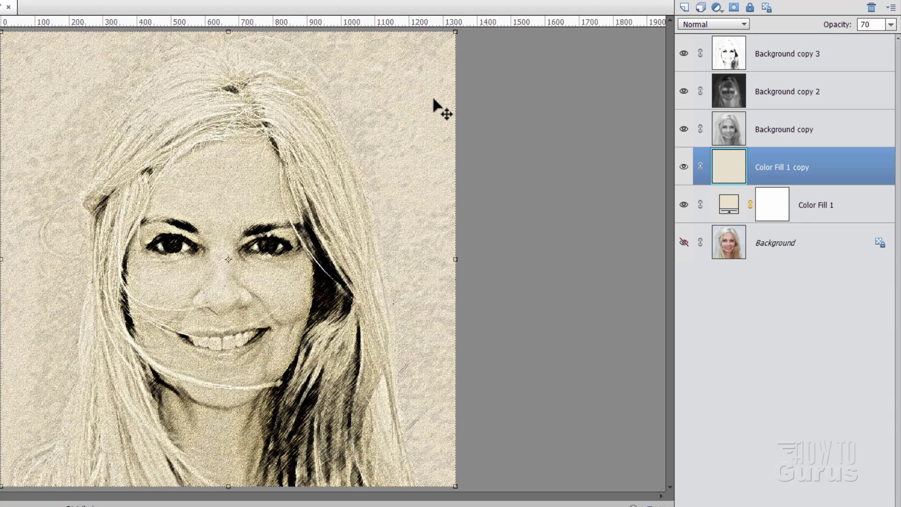
# - Draw a black square about 300 pixels wide above the top layer in the image's upper-right corner and nudge it flush with the right edge
pyautogui.click(788, 54)
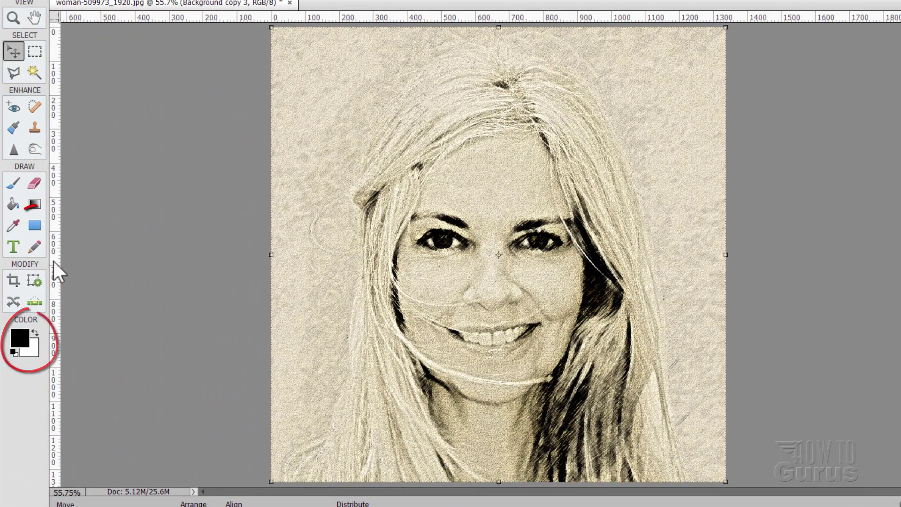
pyautogui.click(36, 224)
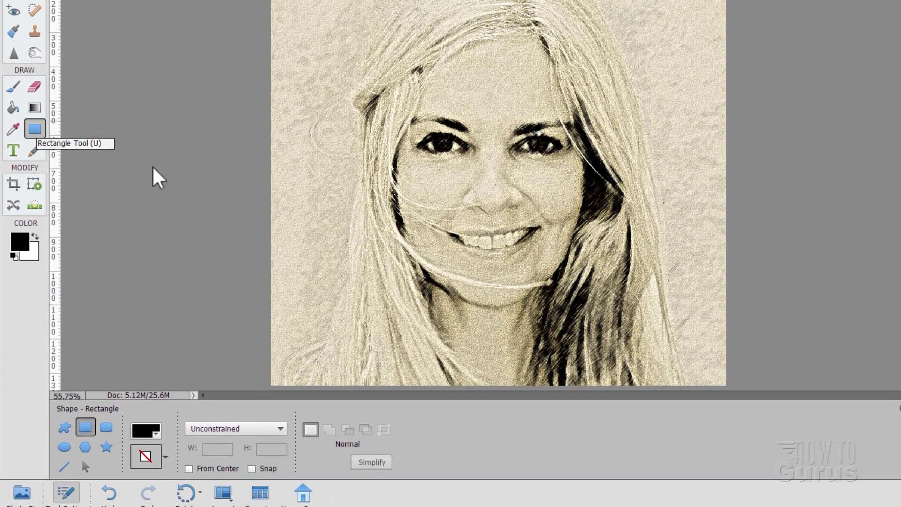
pyautogui.click(196, 482)
pyautogui.click(216, 445)
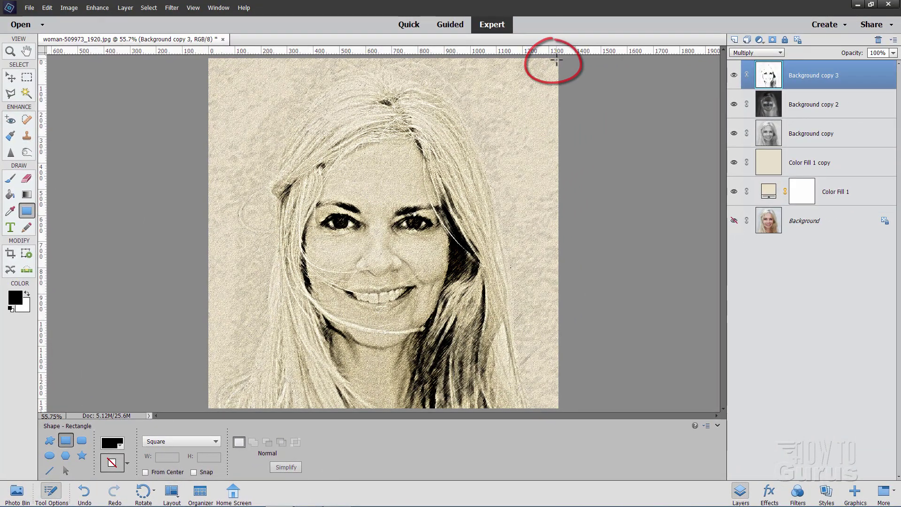
pyautogui.moveTo(559, 59)
pyautogui.mouseDown()
pyautogui.moveTo(494, 114)
pyautogui.moveTo(447, 137)
pyautogui.mouseUp()
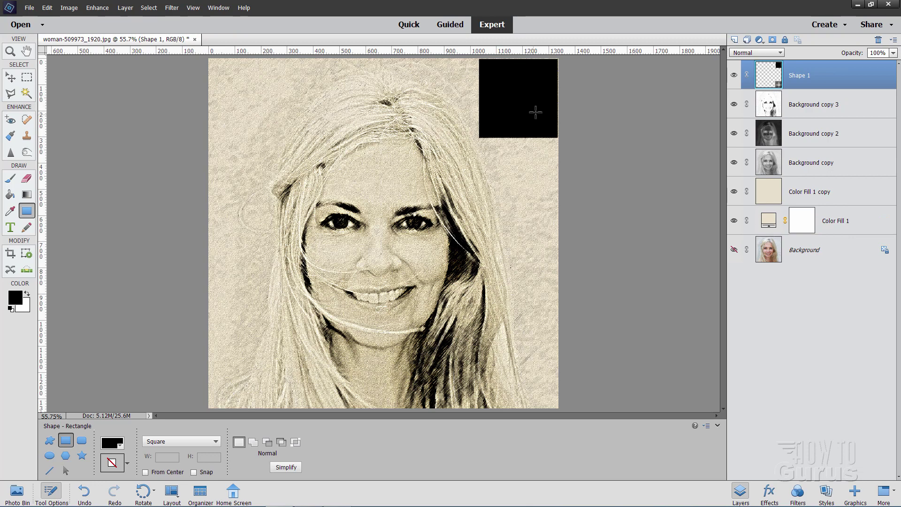
pyautogui.press('v')
pyautogui.press('Right')
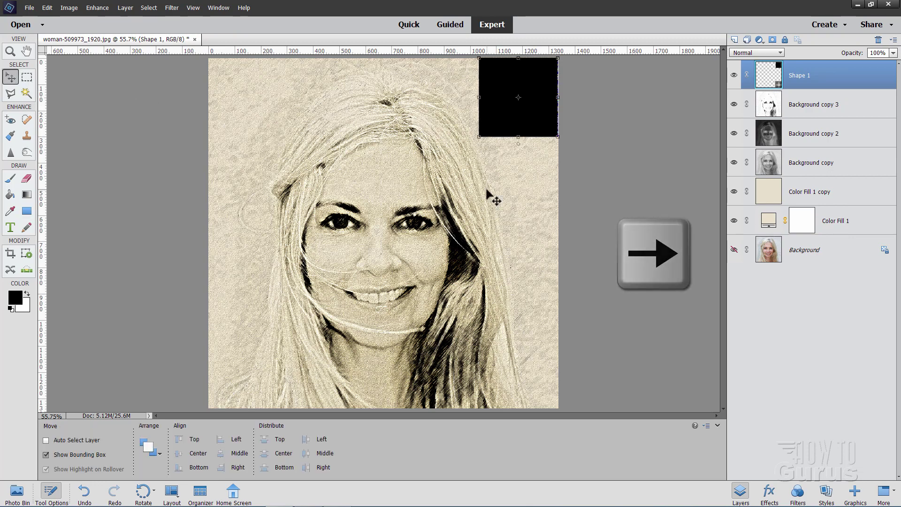
pyautogui.hotkey('alt', ',')
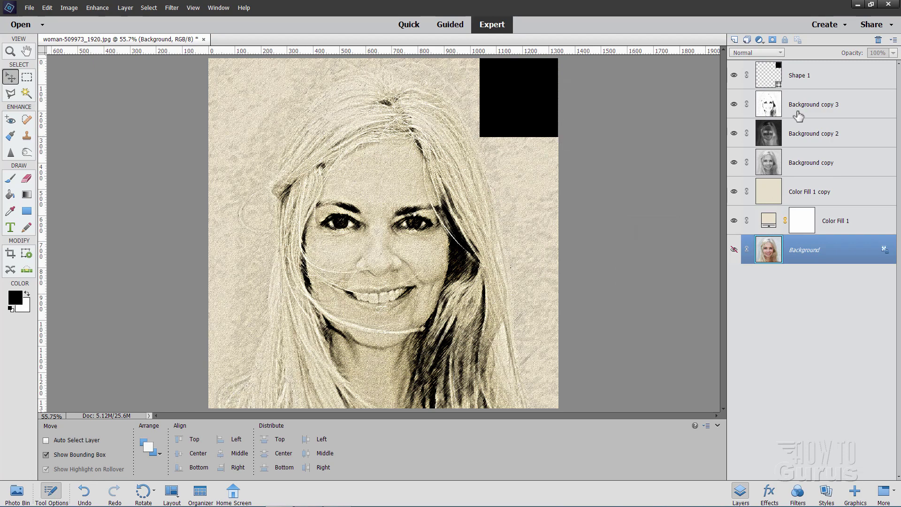
# - Simplify the black square's Shape 1 layer into a regular pixel layer
pyautogui.click(832, 89)
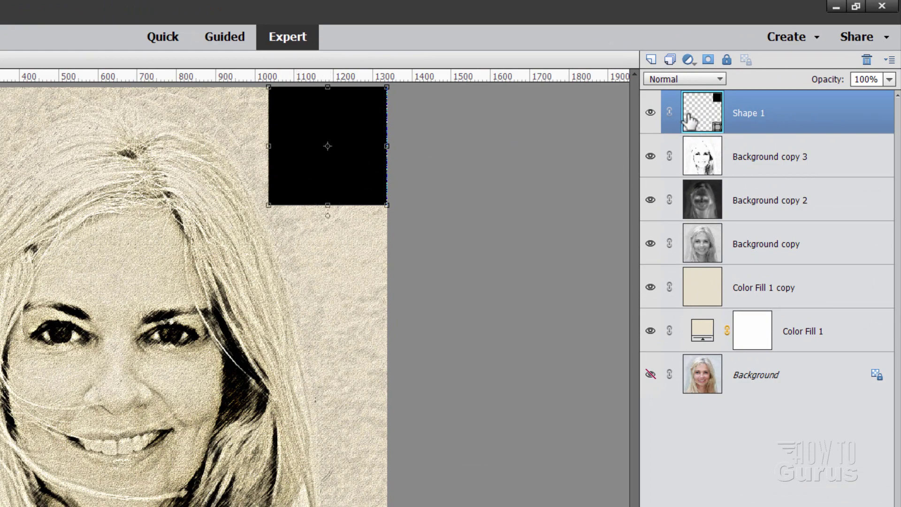
pyautogui.rightClick(753, 121)
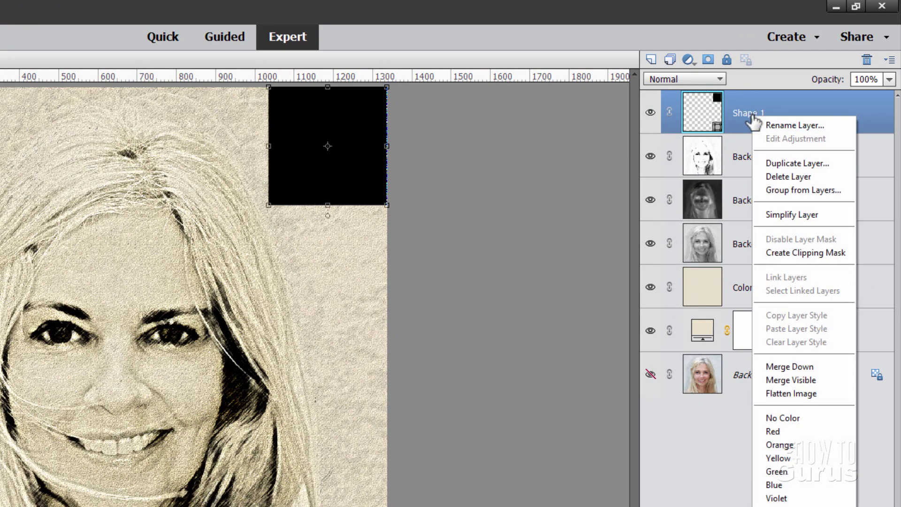
pyautogui.click(788, 214)
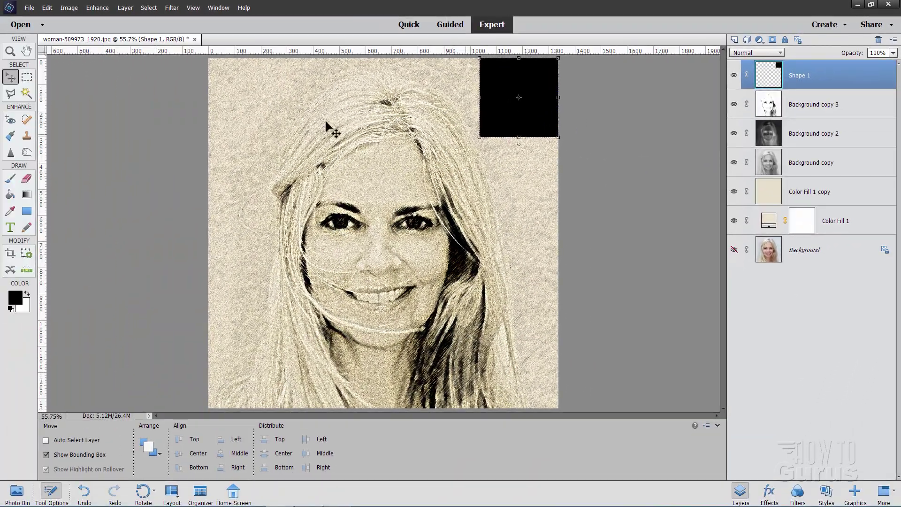
# - Place one vertical and one horizontal guide crossing at the center of the black square
pyautogui.press('z')
pyautogui.click(518, 111)
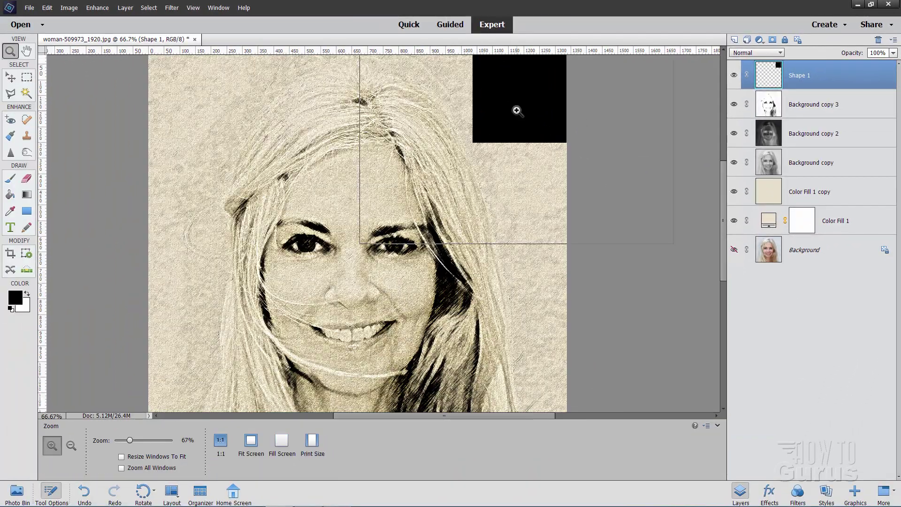
pyautogui.click(517, 111)
pyautogui.click(549, 158)
pyautogui.scroll(3, 549, 159)
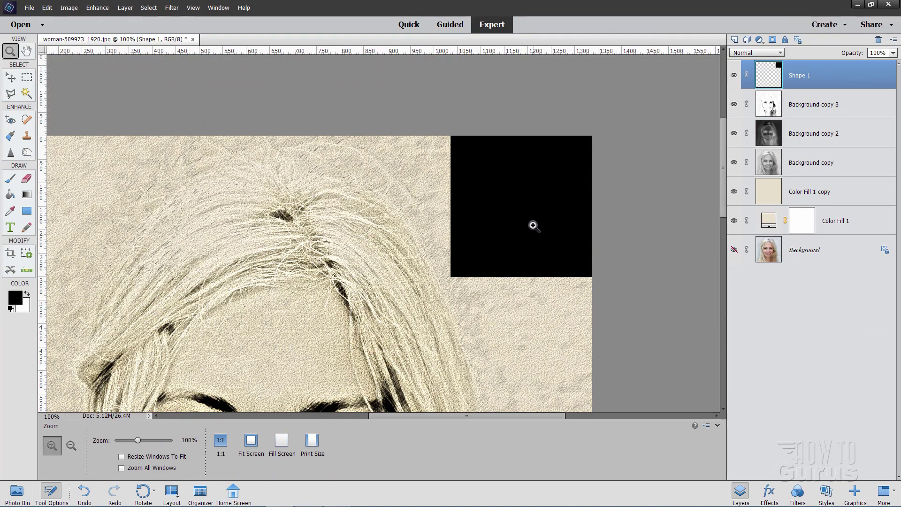
pyautogui.click(10, 77)
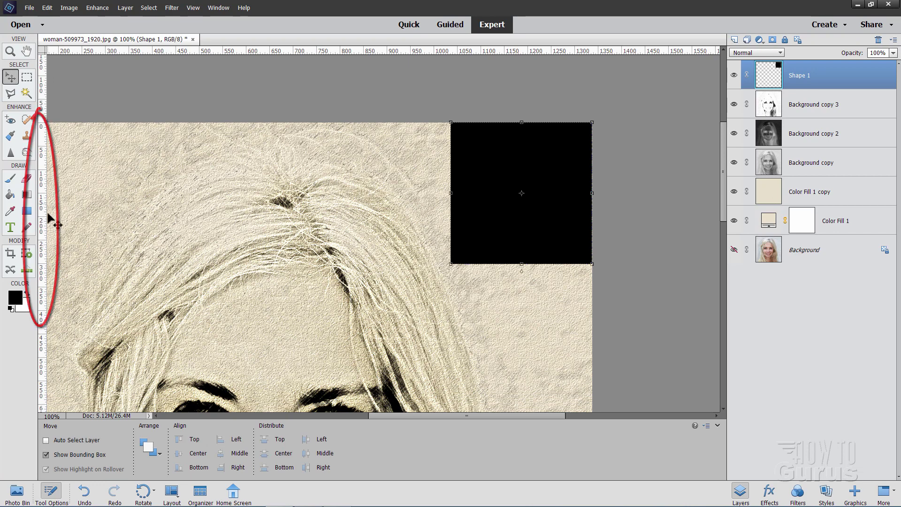
pyautogui.click(194, 7)
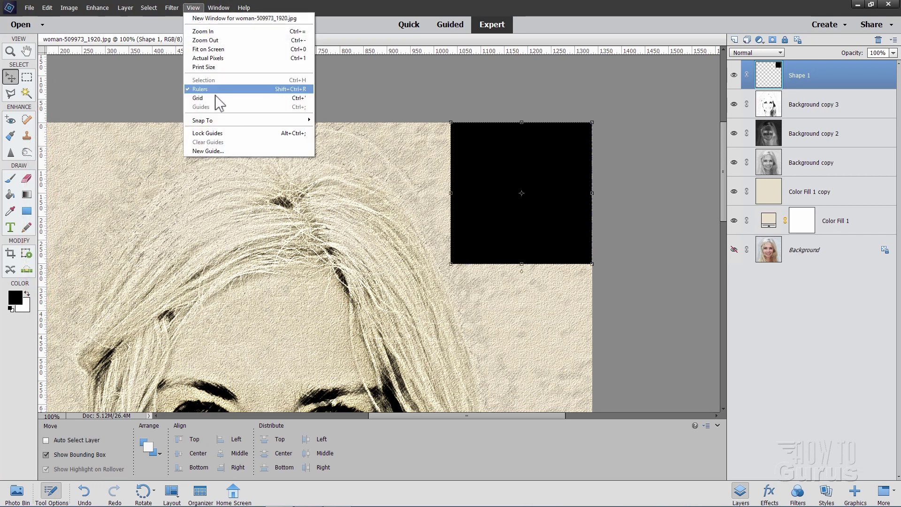
pyautogui.click(124, 97)
pyautogui.moveTo(43, 237); pyautogui.dragTo(520, 220)
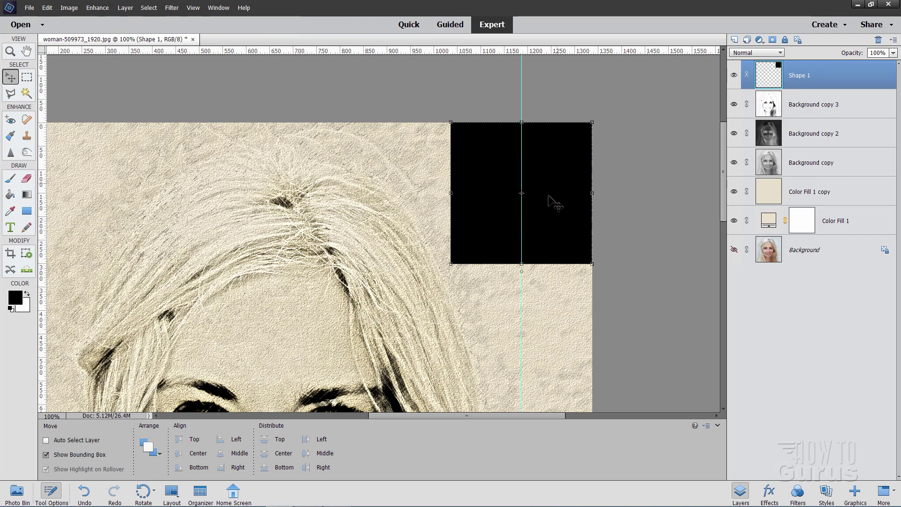
pyautogui.moveTo(557, 52); pyautogui.dragTo(561, 192)
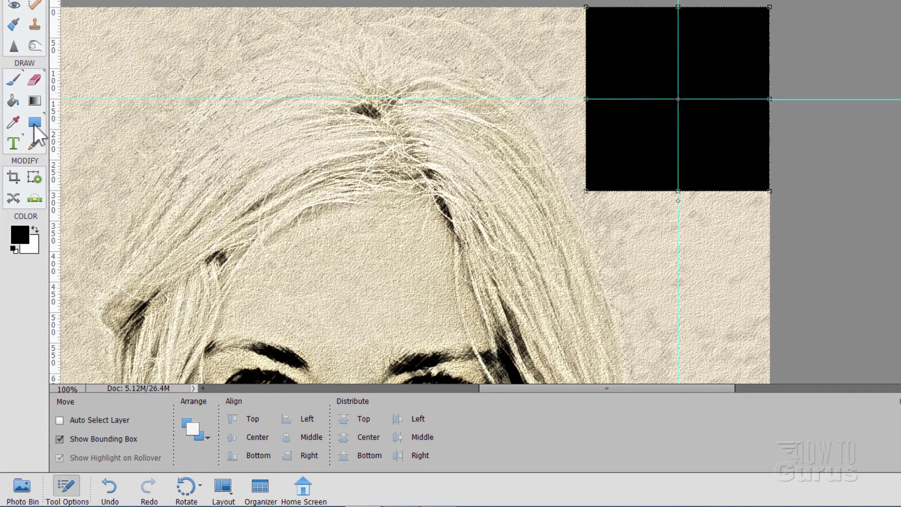
# - Draw a black circle about 300 pixels wide from the guides' crossing point, filling the black square edge to edge
pyautogui.click(34, 123)
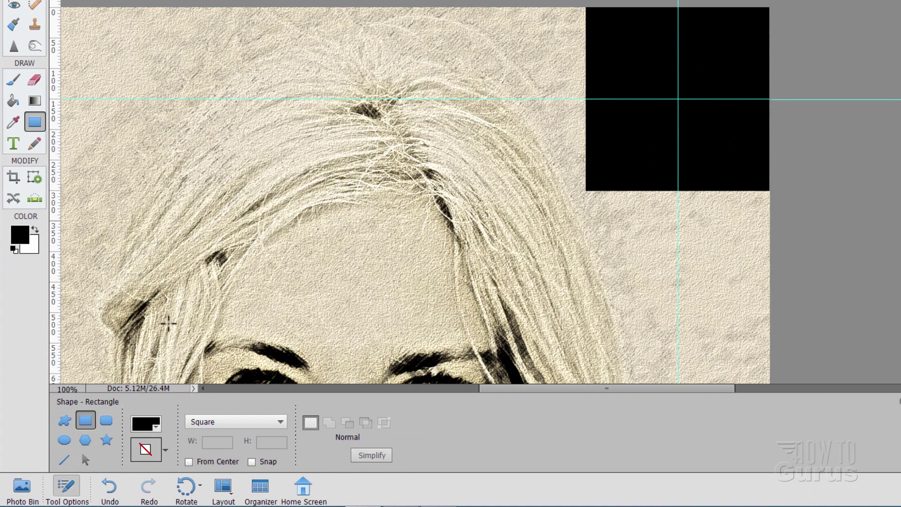
pyautogui.click(65, 440)
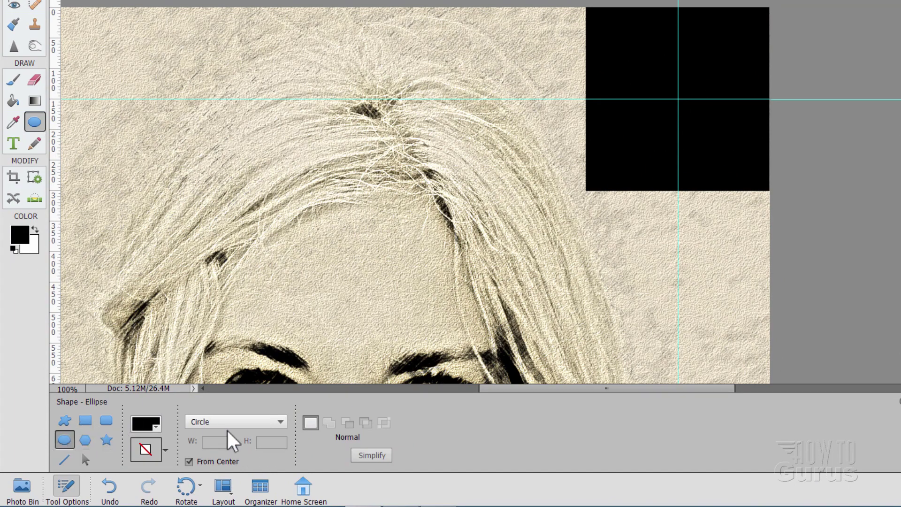
pyautogui.click(242, 422)
pyautogui.click(210, 447)
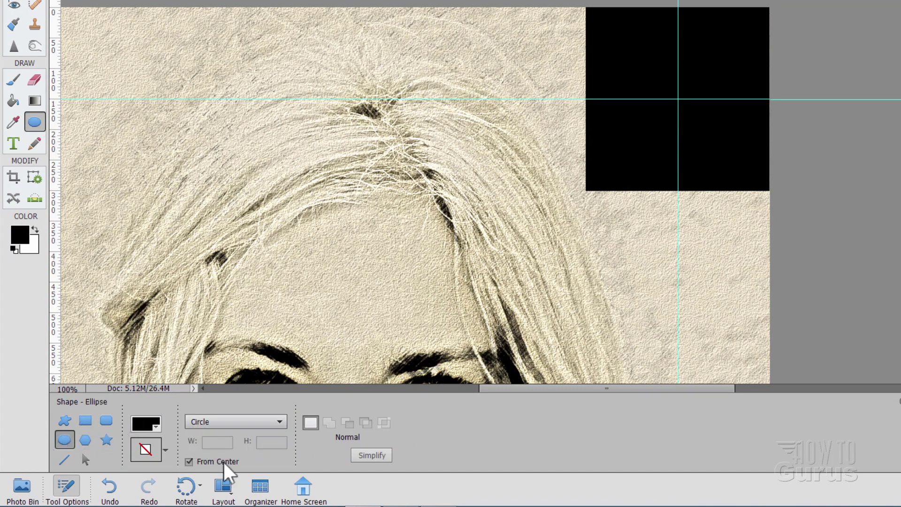
pyautogui.click(217, 462)
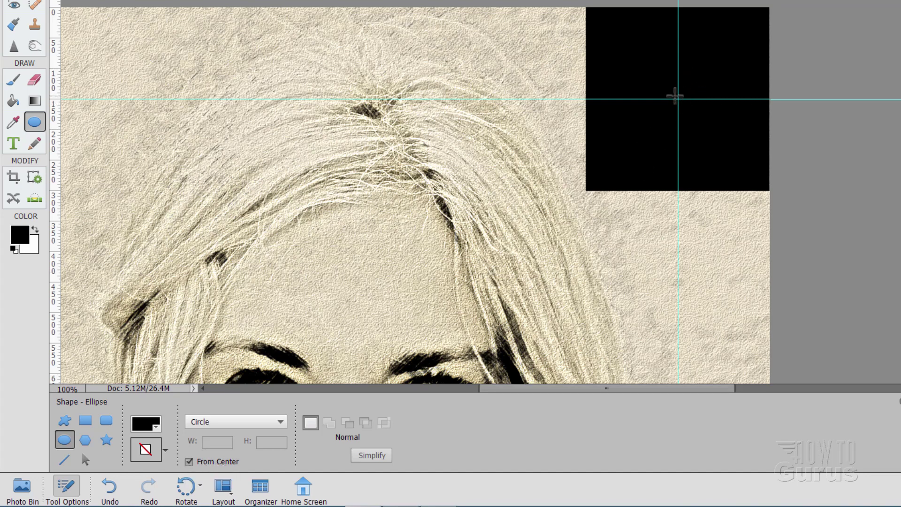
pyautogui.moveTo(684, 102); pyautogui.dragTo(754, 147)
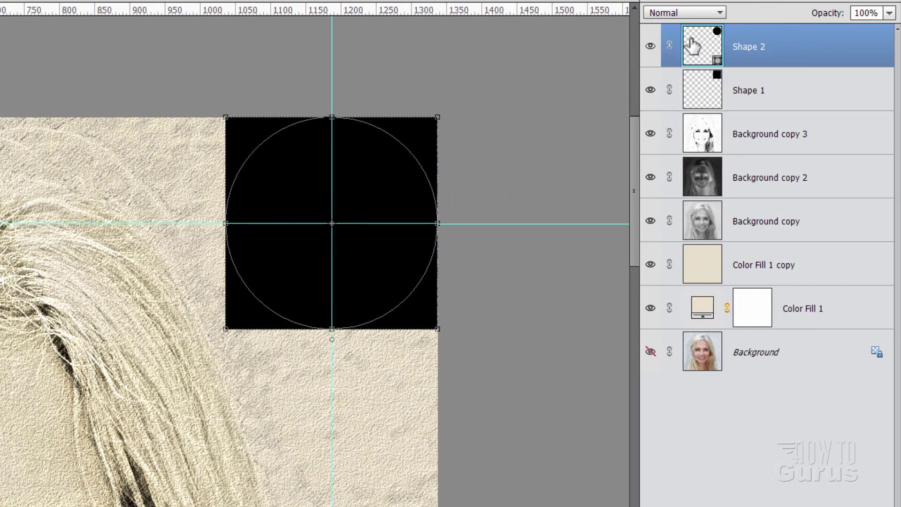
# - Center the circle on the square's left edge, and place a duplicate of its Shape 2 layer centered on the square's bottom edge
pyautogui.moveTo(366, 207); pyautogui.dragTo(260, 210)
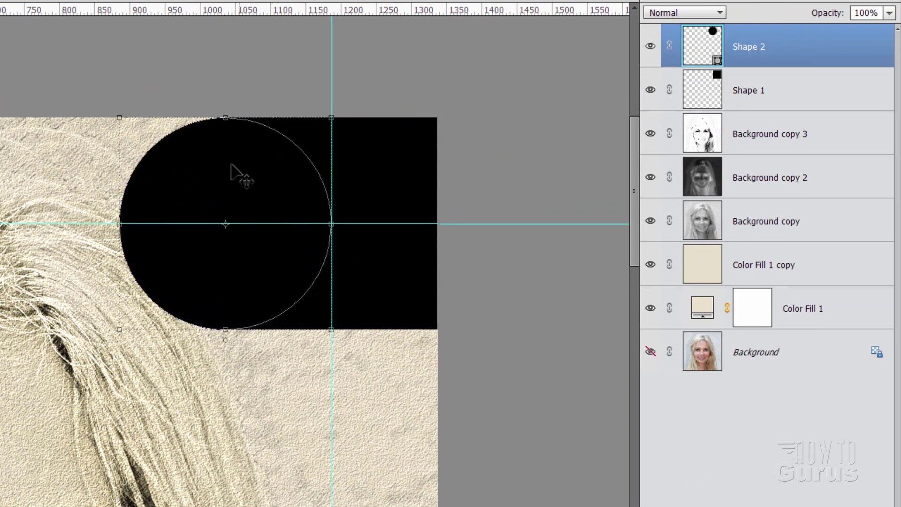
pyautogui.rightClick(749, 56)
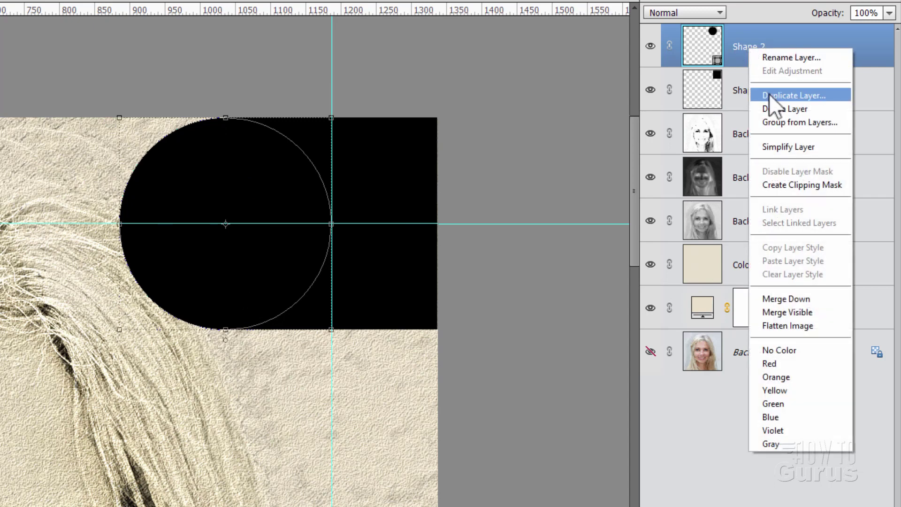
pyautogui.click(793, 95)
pyautogui.click(362, 163)
pyautogui.moveTo(246, 196); pyautogui.dragTo(398, 284)
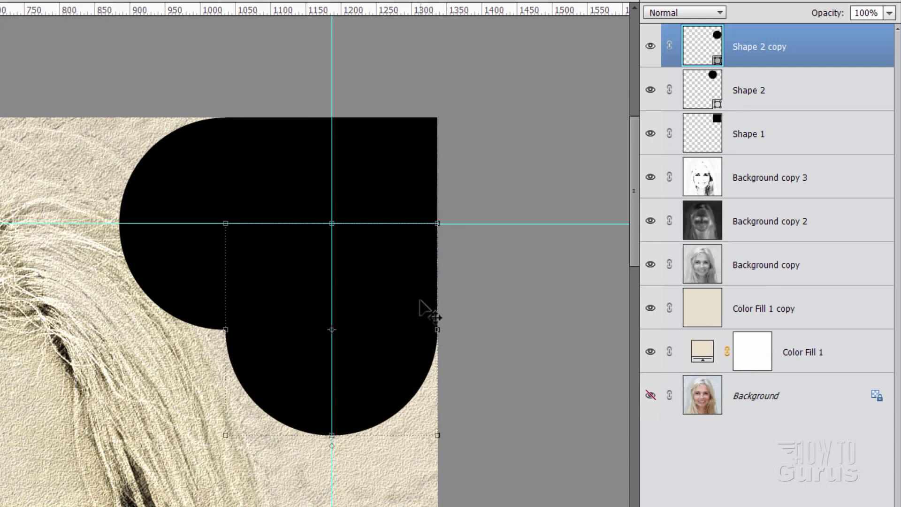
# - Hide the Shape 1 square and spread the circles apart, moving the copy down 20 px and the Shape 2 circle left about 20 px
pyautogui.click(650, 133)
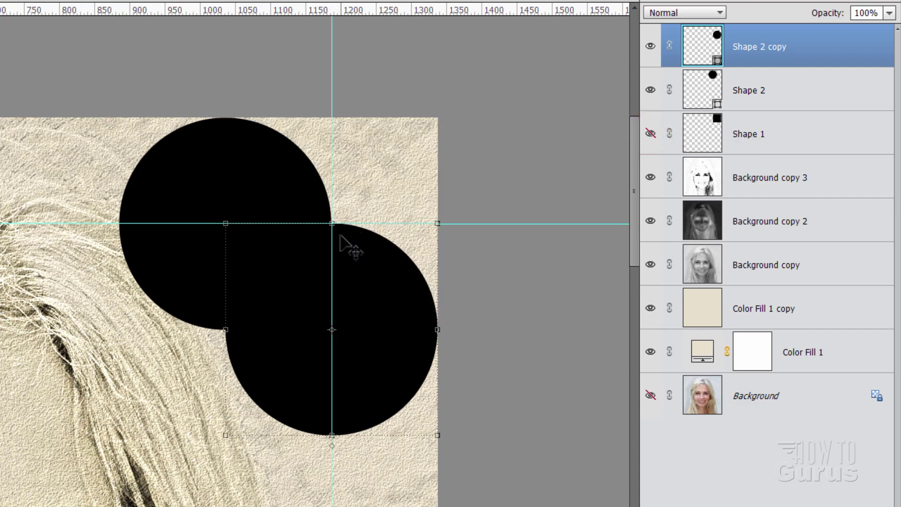
pyautogui.moveTo(366, 323); pyautogui.dragTo(369, 338)
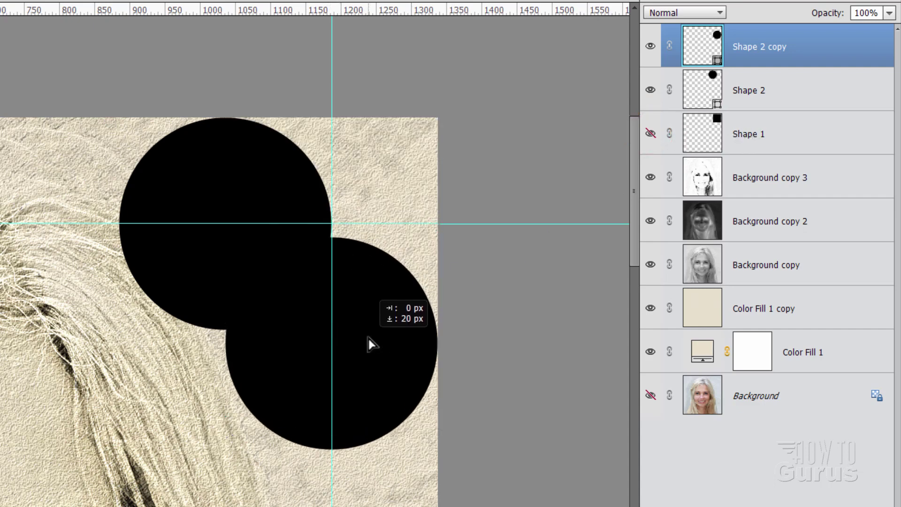
pyautogui.click(745, 94)
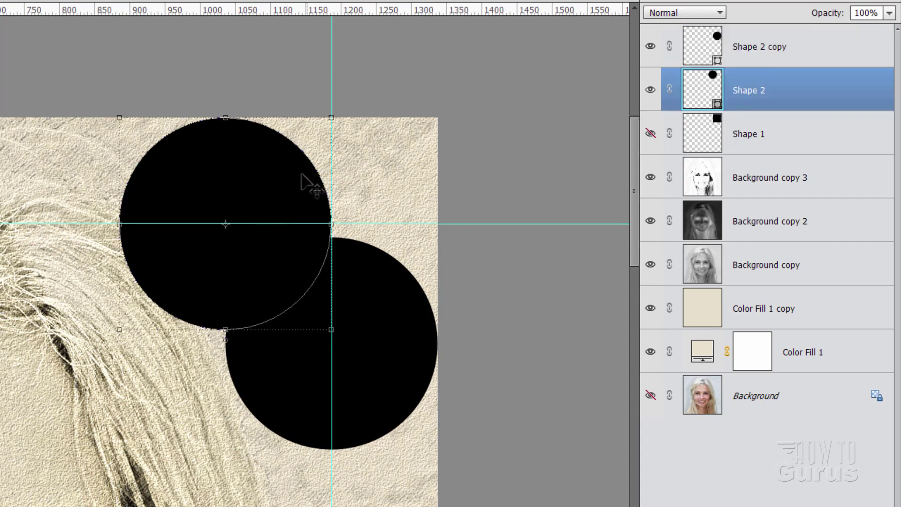
pyautogui.moveTo(298, 177); pyautogui.dragTo(283, 176)
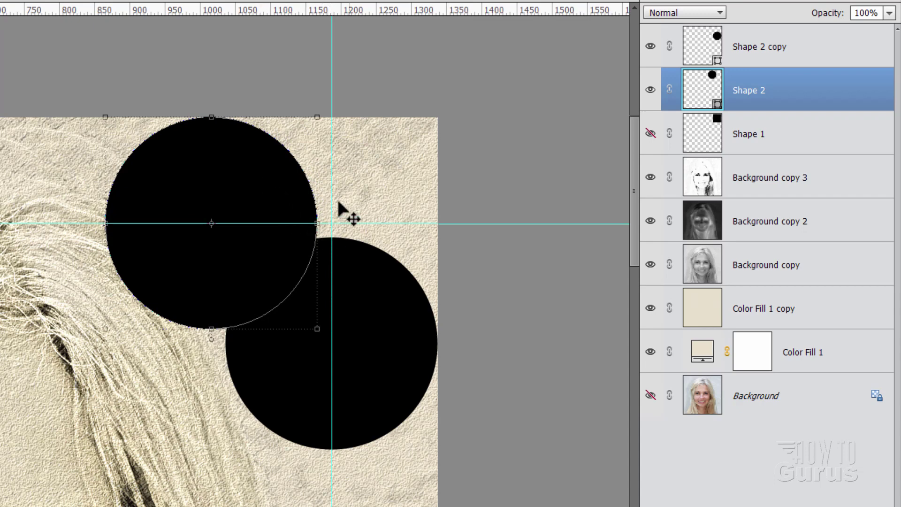
# - Merge the Shape 2 and Shape 2 copy circles into a single shape layer
pyautogui.click(788, 45)
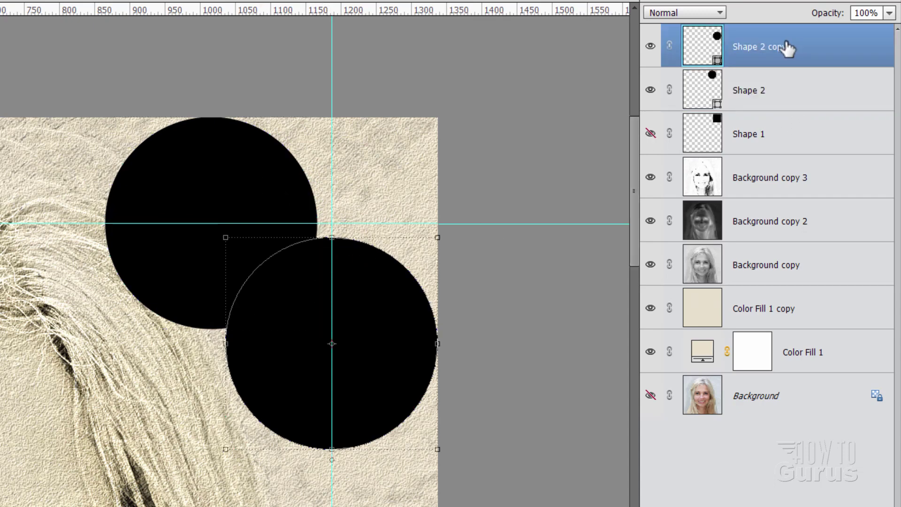
pyautogui.keyDown('ctrl'); pyautogui.click(770, 90); pyautogui.keyUp('ctrl')
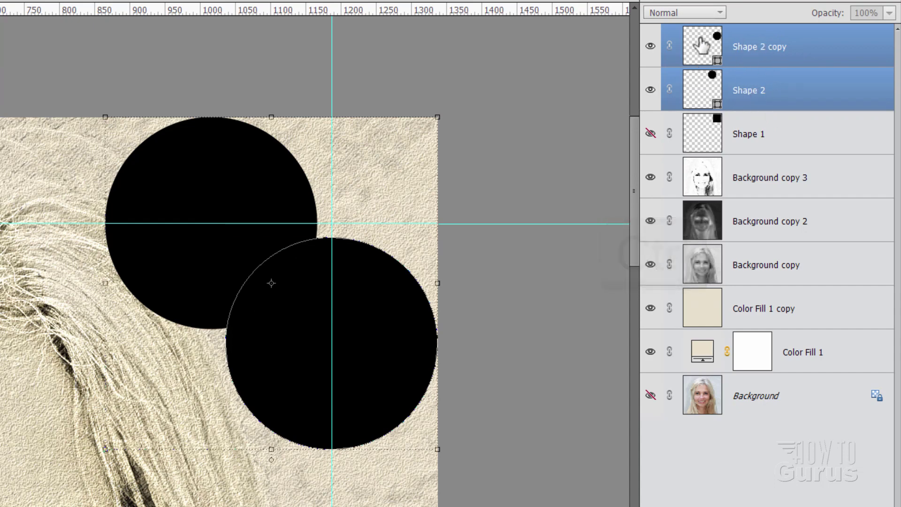
pyautogui.rightClick(753, 92)
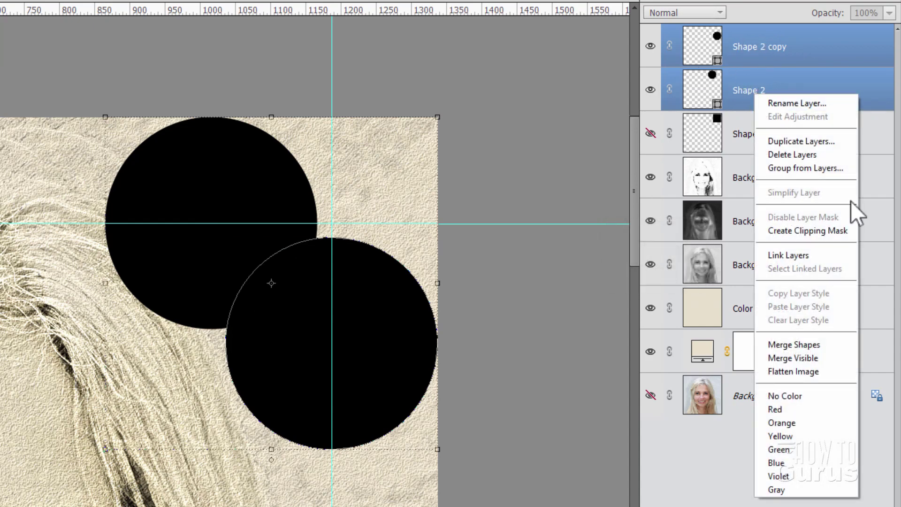
pyautogui.click(801, 344)
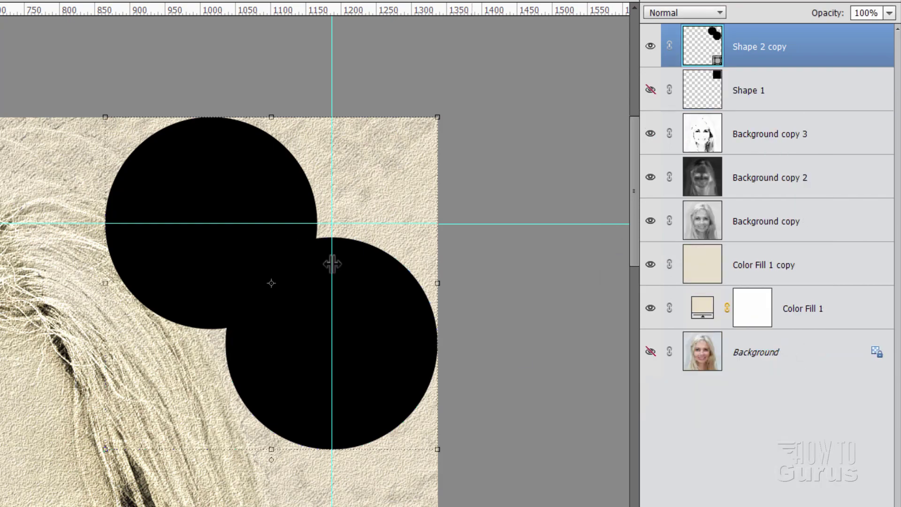
# - Hide the merged circles and show the Shape 1 square instead, with the guides turned off
pyautogui.click(650, 46)
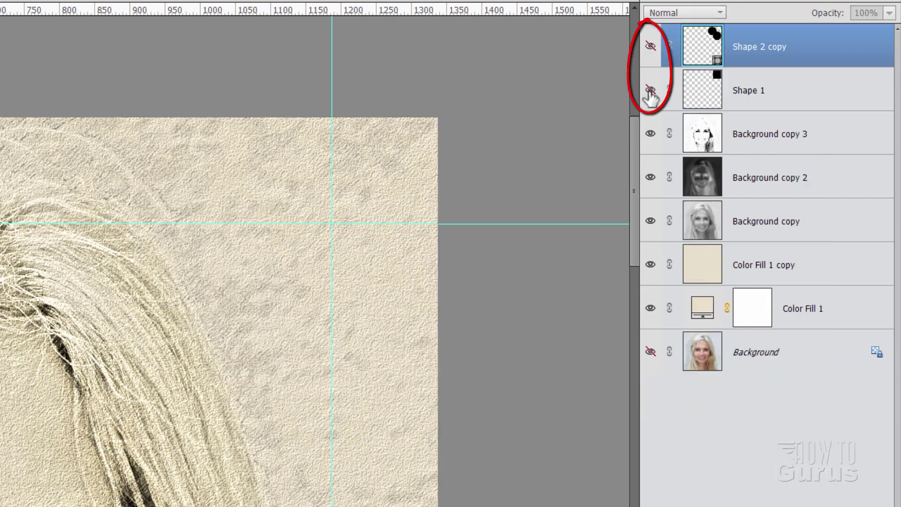
pyautogui.click(650, 89)
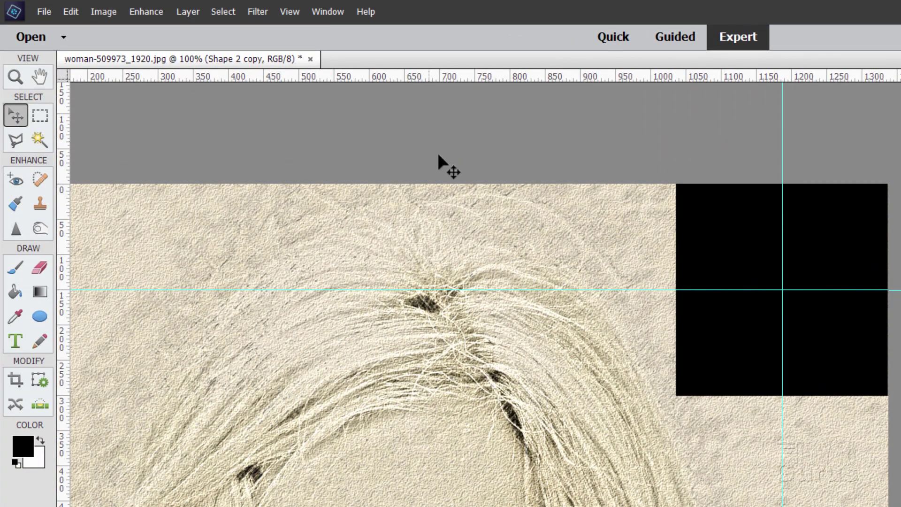
pyautogui.click(291, 12)
pyautogui.click(308, 160)
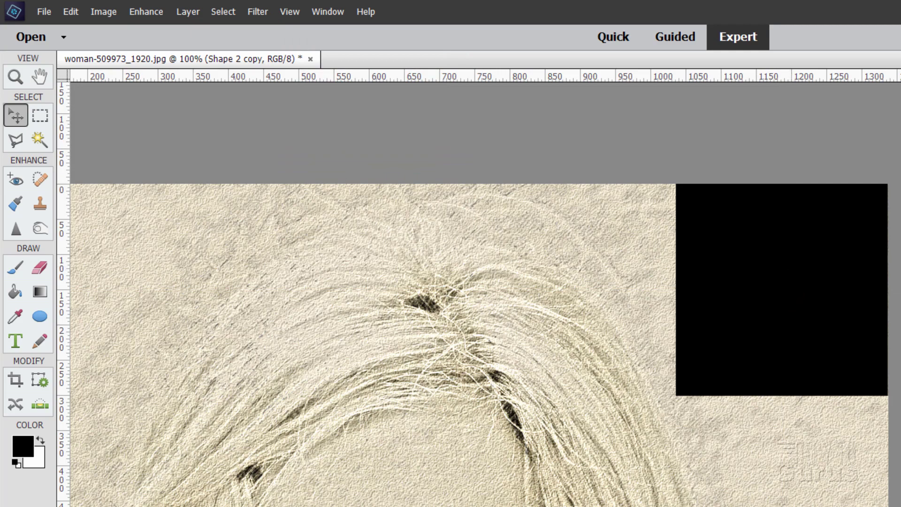
# - Select the black square's layer and set the Gradient tool's starting color stop to gray 838383
pyautogui.click(798, 234)
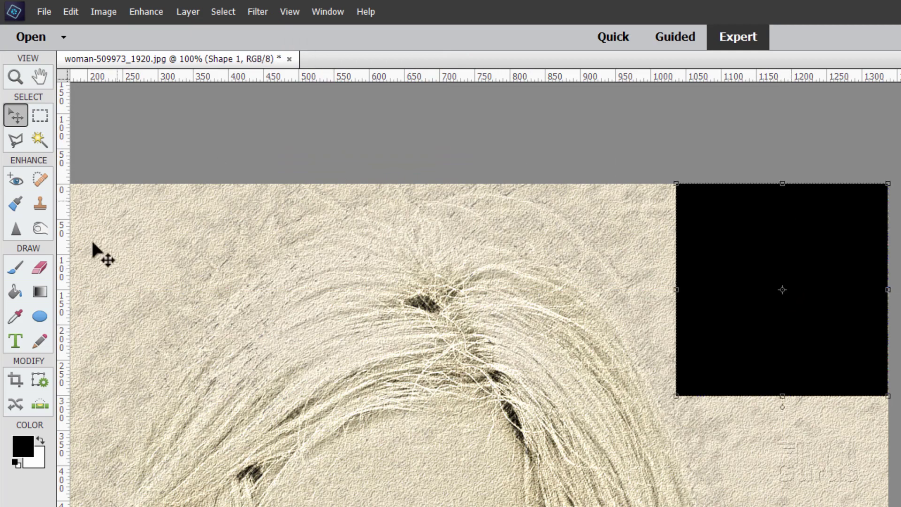
pyautogui.click(40, 293)
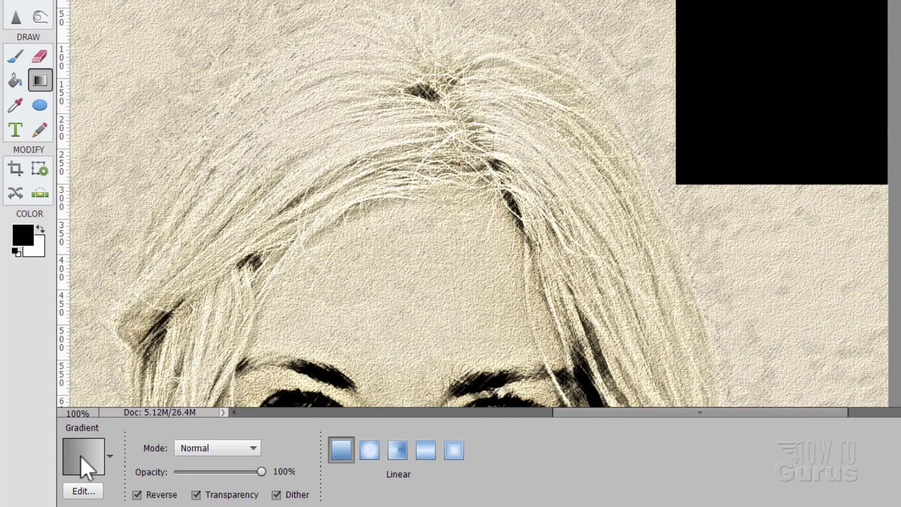
pyautogui.click(83, 467)
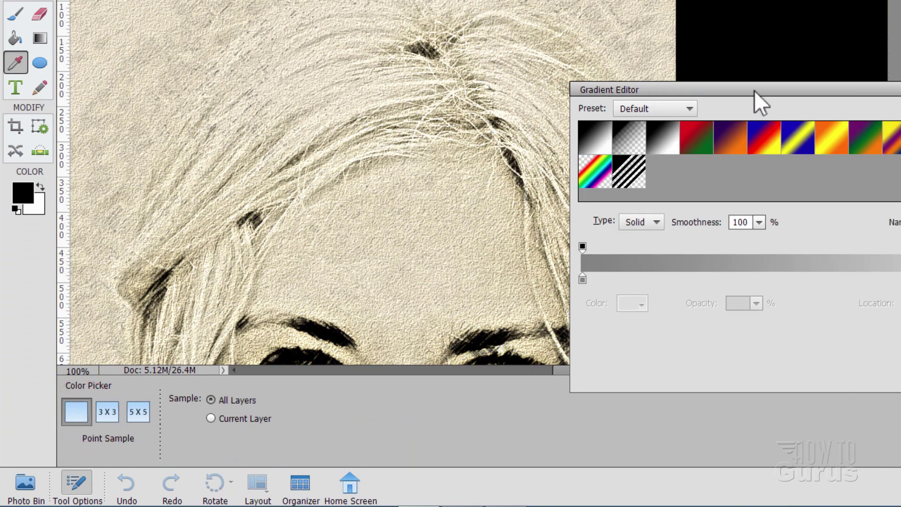
pyautogui.moveTo(754, 91); pyautogui.dragTo(664, 115)
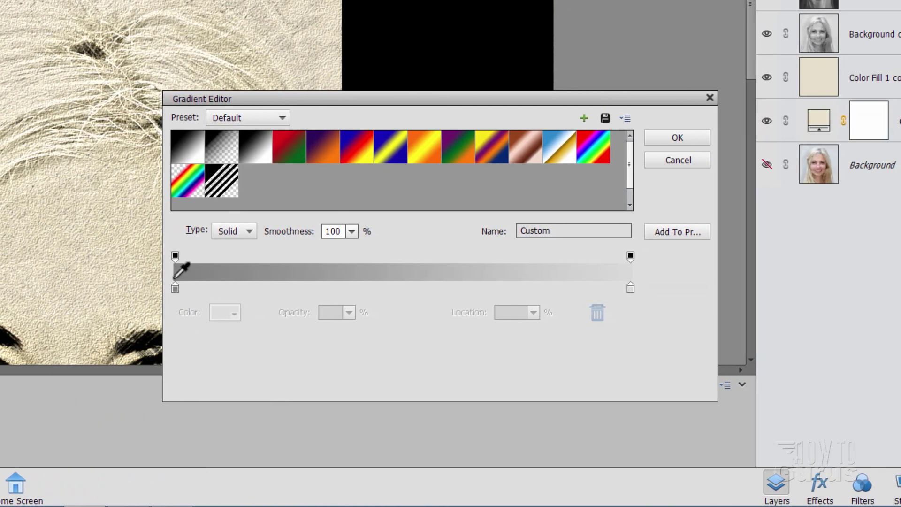
pyautogui.click(175, 288)
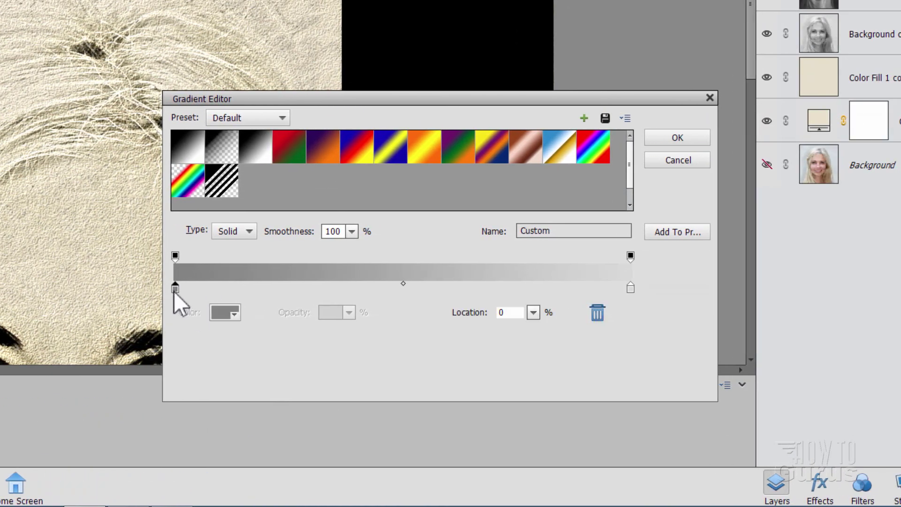
pyautogui.click(221, 312)
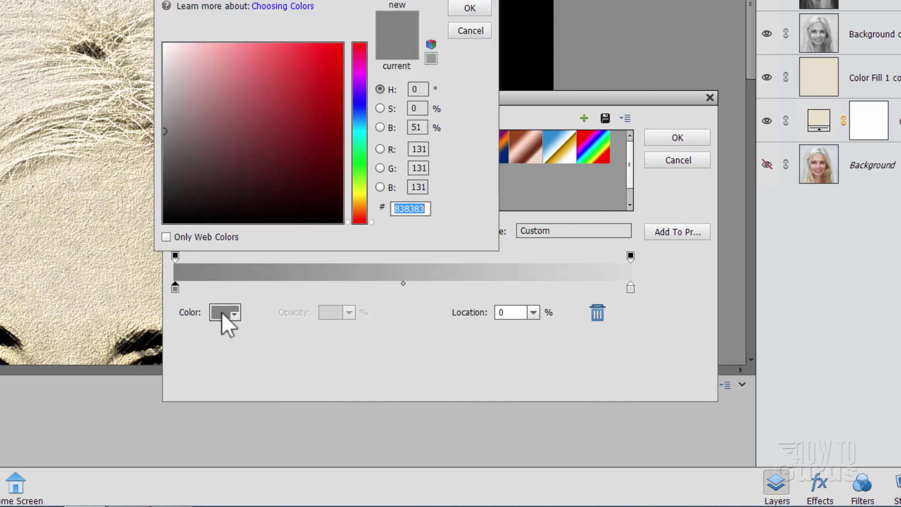
pyautogui.click(397, 209)
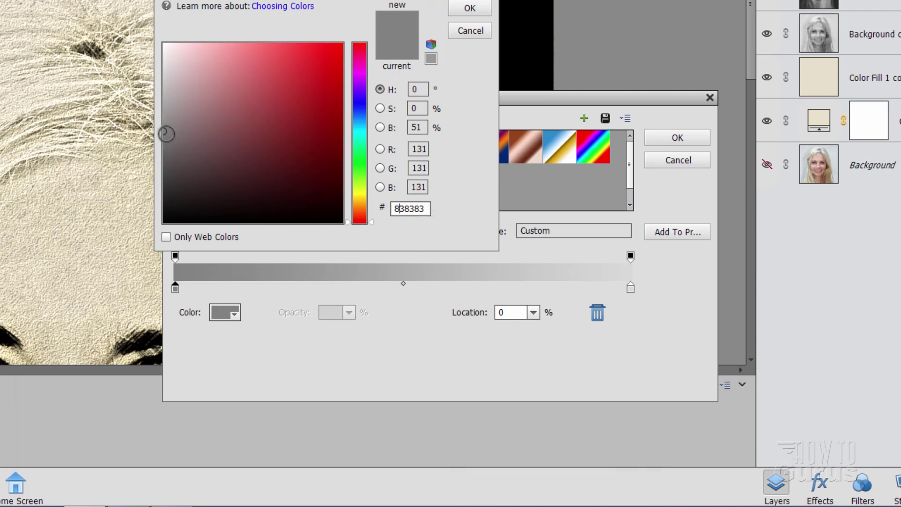
pyautogui.click(462, 8)
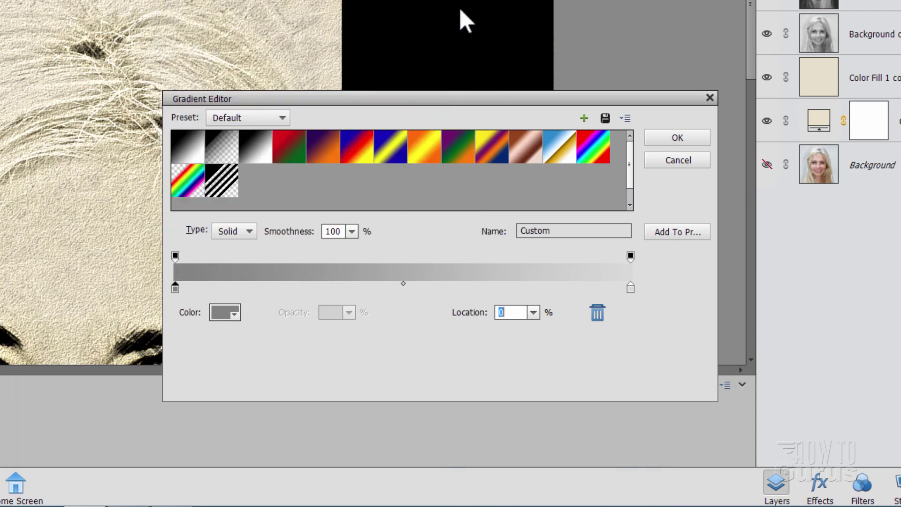
# - Set the gradient's ending color stop at 100% to light gray dadada and accept the custom gradient
pyautogui.click(630, 288)
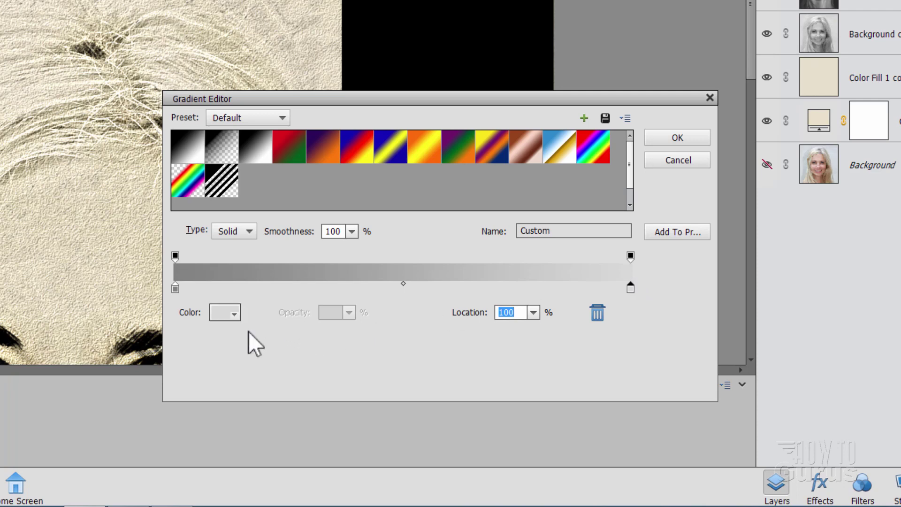
pyautogui.click(221, 314)
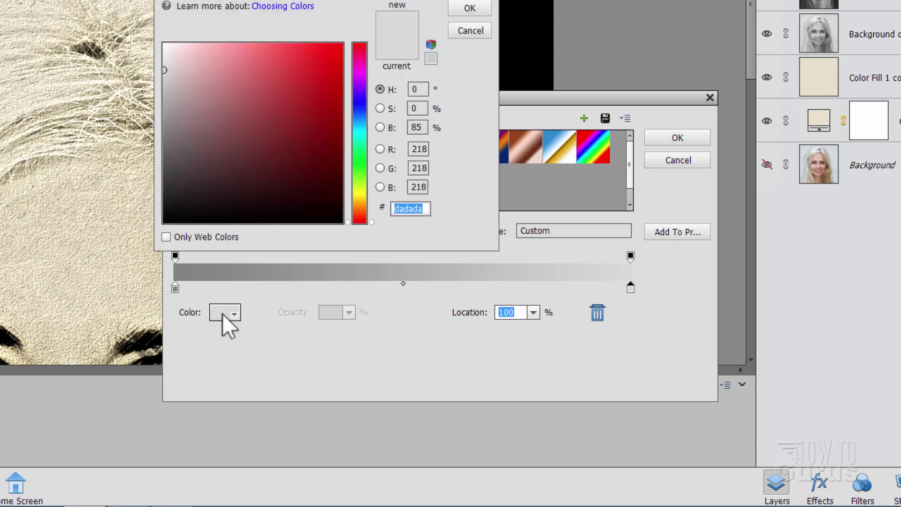
pyautogui.click(407, 209)
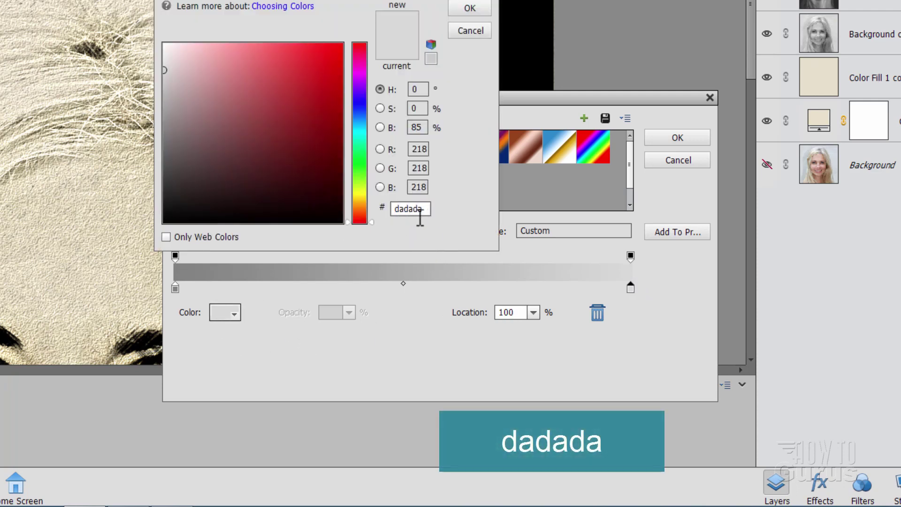
pyautogui.click(469, 8)
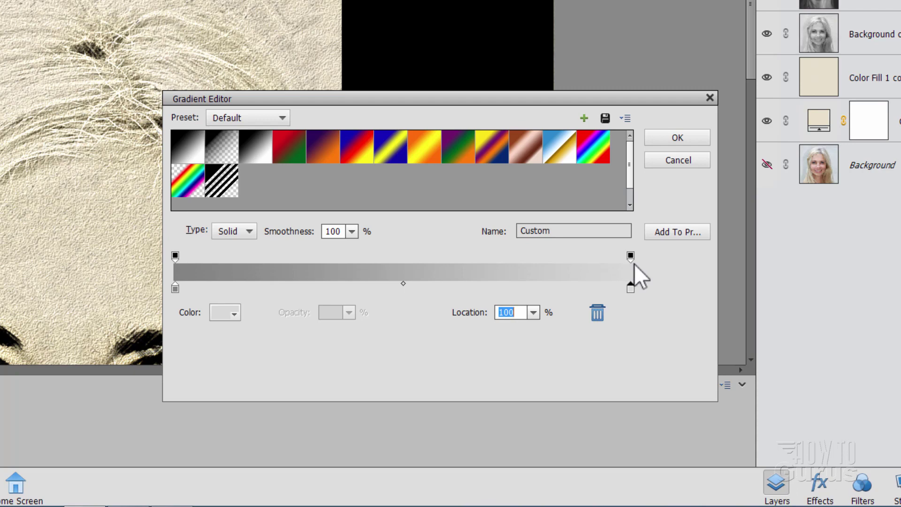
pyautogui.moveTo(635, 263); pyautogui.dragTo(616, 174)
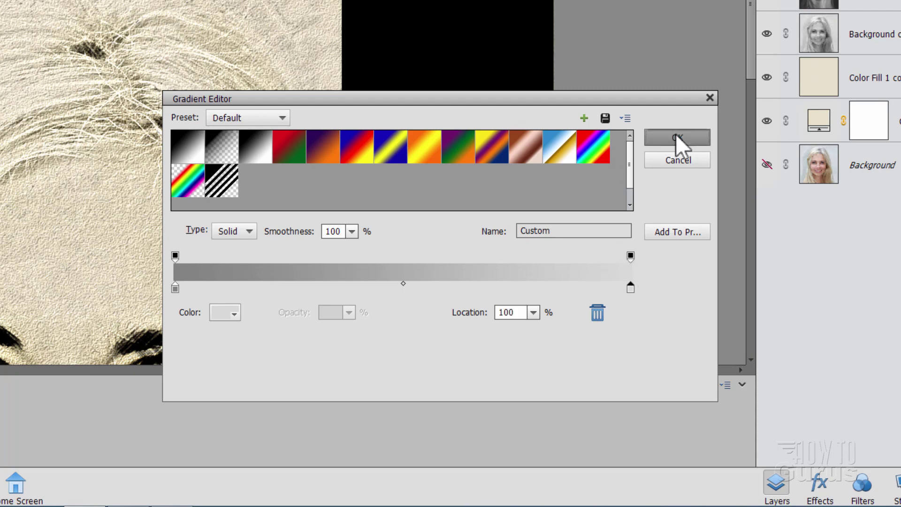
pyautogui.click(677, 138)
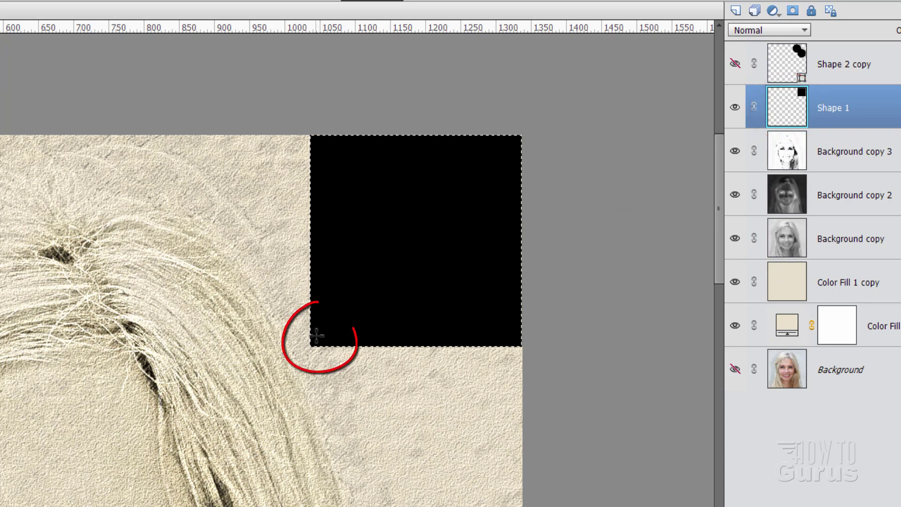
# - Fill the selected square with the linear gray gradient from its lower-left corner toward its upper-right corner and remove the selection
pyautogui.moveTo(317, 338); pyautogui.dragTo(489, 165)
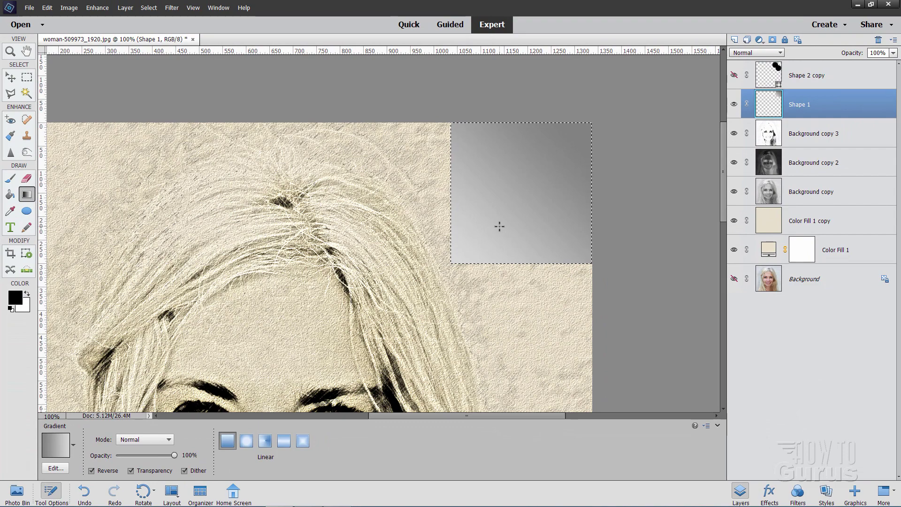
pyautogui.click(149, 8)
pyautogui.click(158, 27)
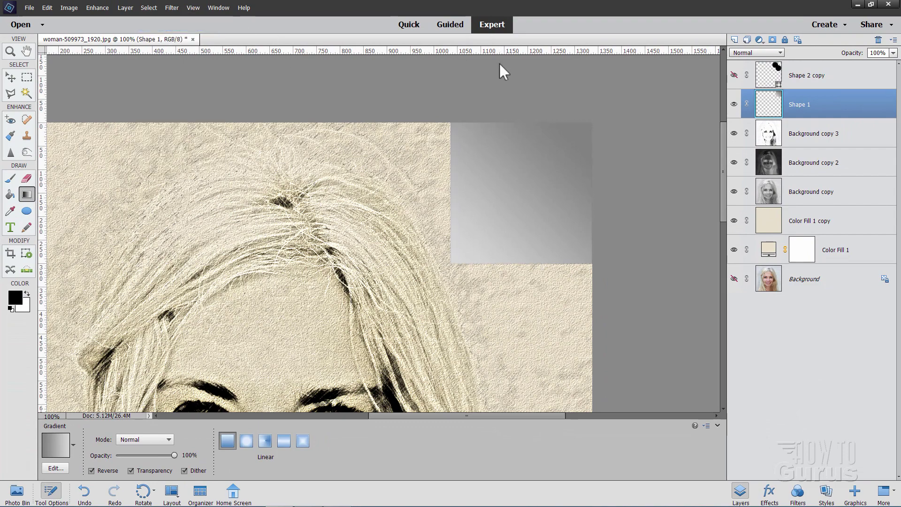
# - Show the merged black circles again and add a layer mask to the gradient square's Shape 1 layer
pyautogui.click(734, 76)
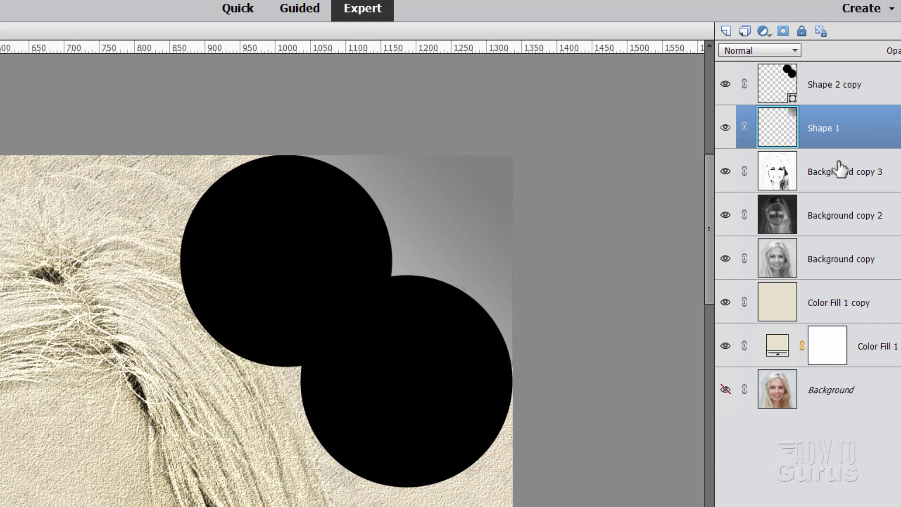
pyautogui.click(783, 31)
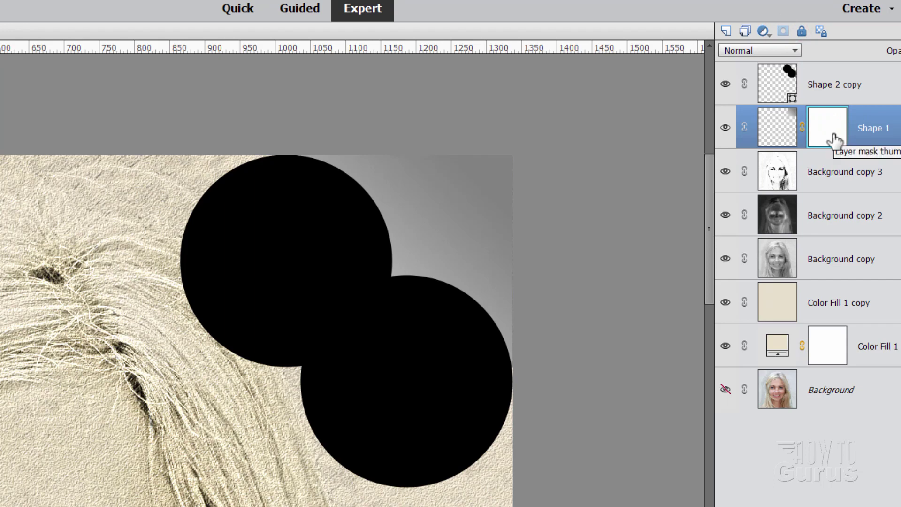
# - Draw an unconstrained black rectangle above the Shape 2 copy layer, covering most of the upper circle
pyautogui.click(881, 90)
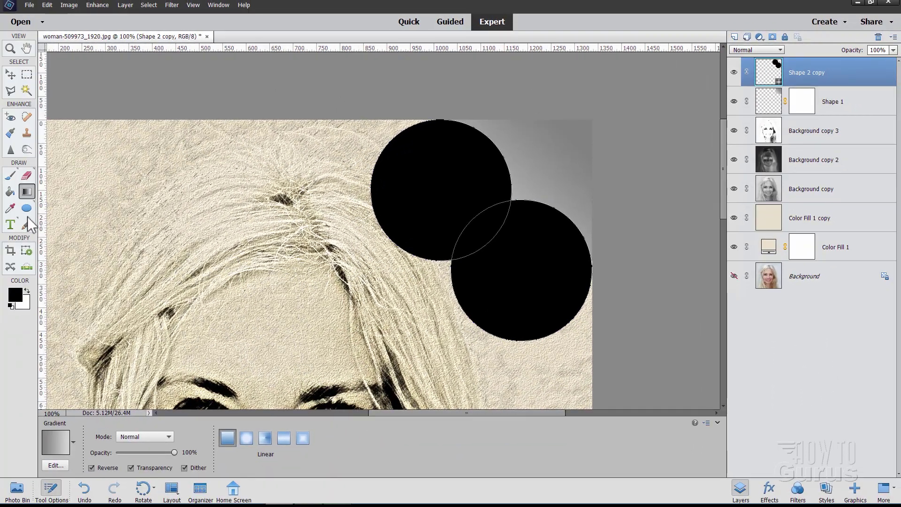
pyautogui.click(27, 208)
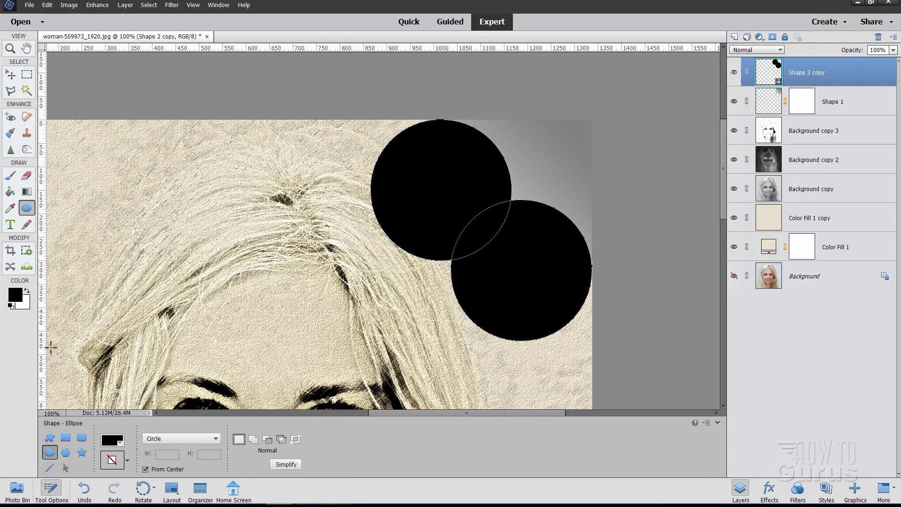
pyautogui.click(168, 440)
pyautogui.click(174, 449)
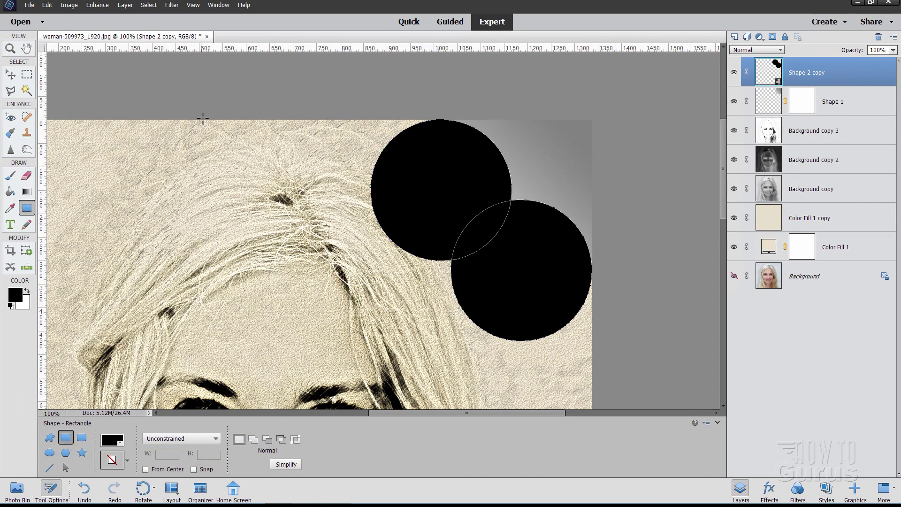
pyautogui.moveTo(217, 95); pyautogui.dragTo(507, 295)
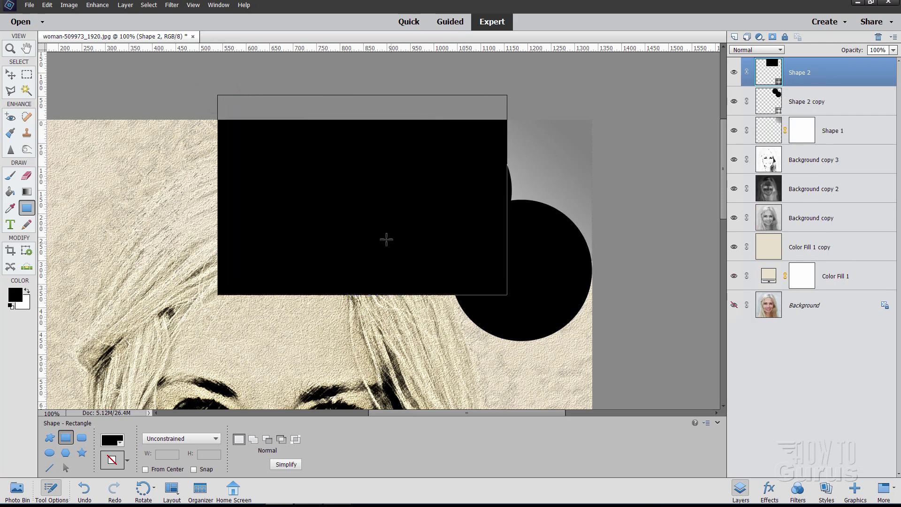
# - Move the black rectangle over the page's upper-right corner and rotate it to about 40 degrees
pyautogui.press('v')
pyautogui.moveTo(291, 211); pyautogui.dragTo(443, 174)
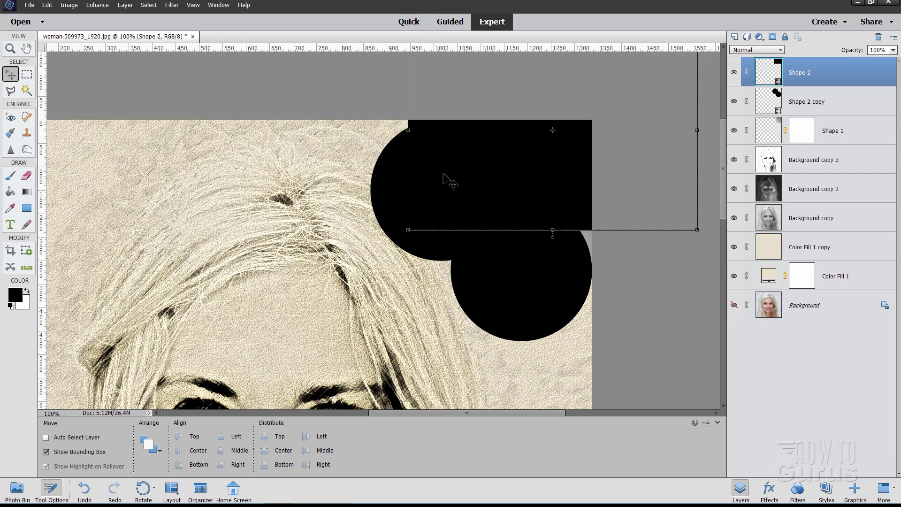
pyautogui.click(697, 230)
pyautogui.moveTo(701, 237); pyautogui.dragTo(603, 324)
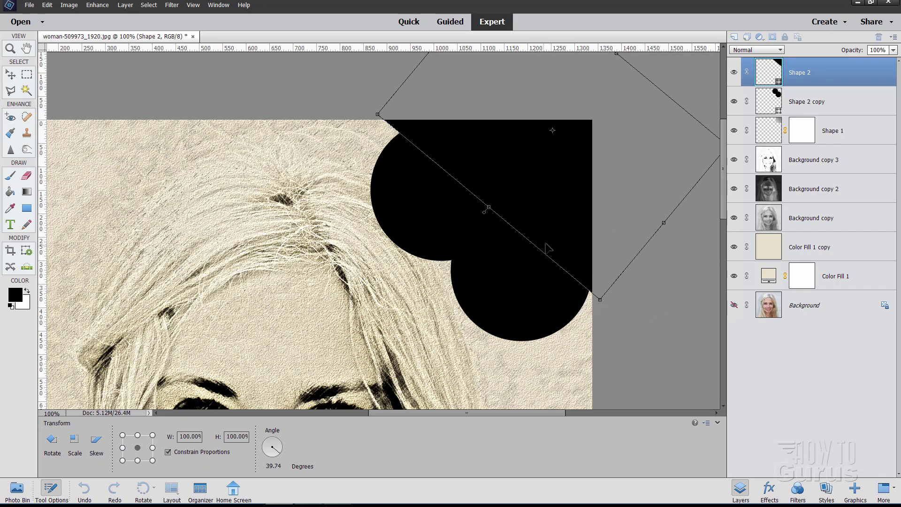
# - Fine-tune the rectangle's rotation to 44.83 degrees and its position so its slanted edge touches both circles, and apply the transform
pyautogui.moveTo(547, 248); pyautogui.dragTo(585, 215)
pyautogui.moveTo(642, 277); pyautogui.dragTo(624, 268)
pyautogui.moveTo(615, 223); pyautogui.dragTo(616, 221)
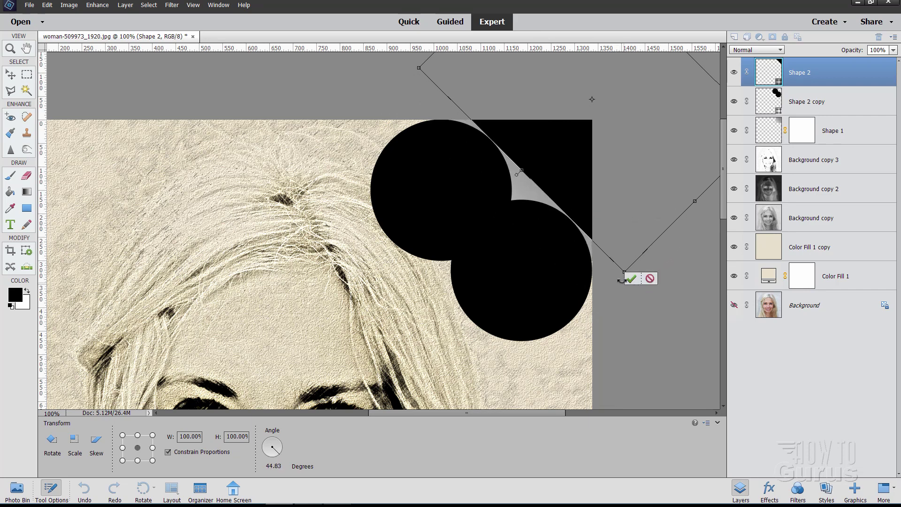
pyautogui.moveTo(621, 279); pyautogui.dragTo(622, 278)
pyautogui.press('Return')
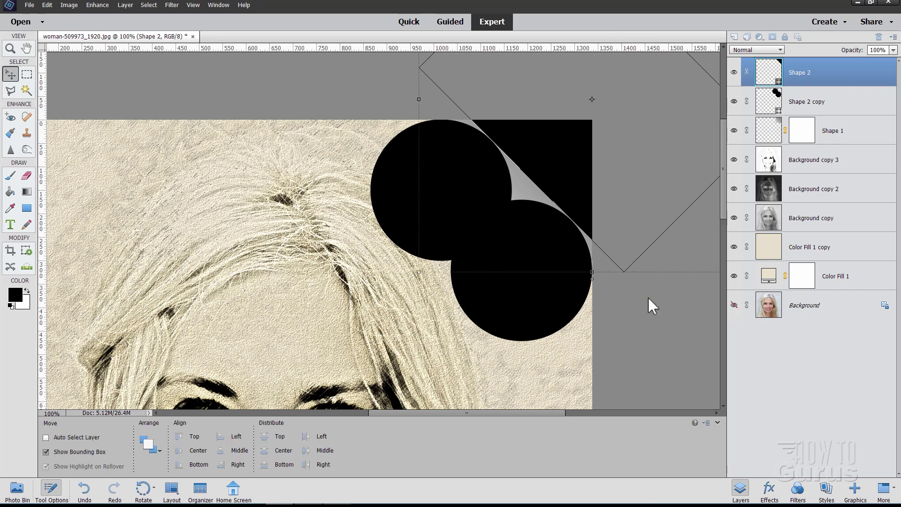
pyautogui.press('Left')
pyautogui.press('Left')
pyautogui.press('Left')
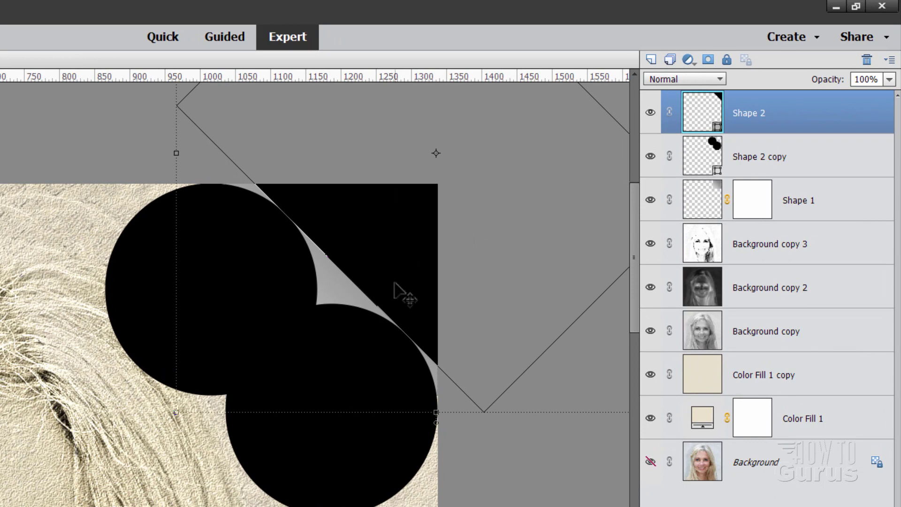
# - Load the rotated rectangle's outline as a selection and paint that area black on the Shape 1 layer mask
pyautogui.click(761, 208)
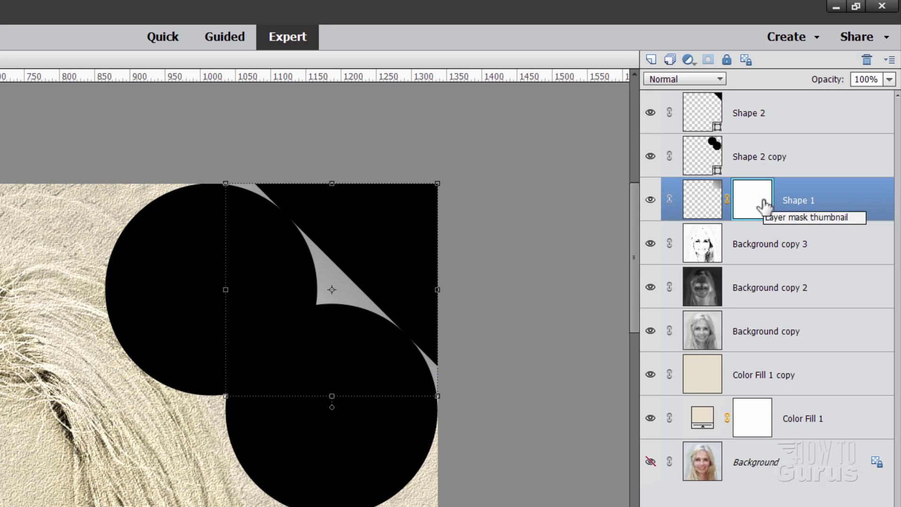
pyautogui.click(752, 122)
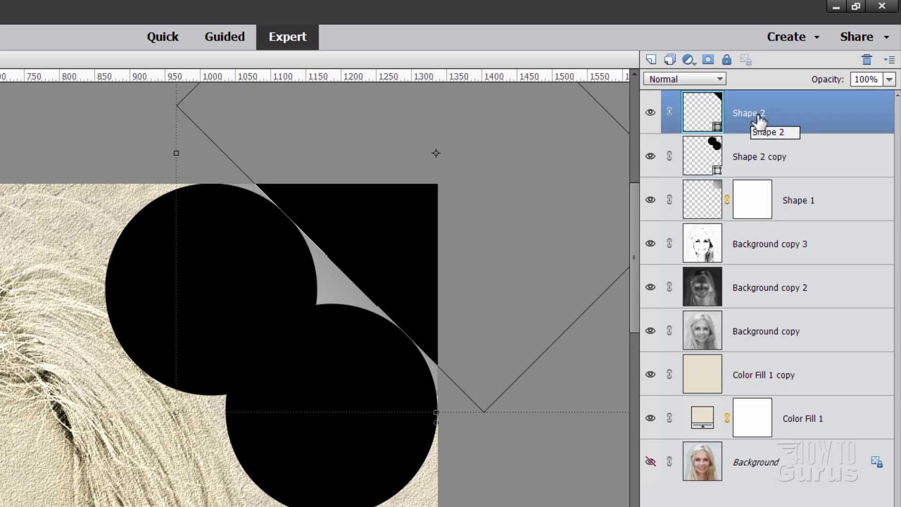
pyautogui.keyDown('ctrl'); pyautogui.click(714, 109); pyautogui.keyUp('ctrl')
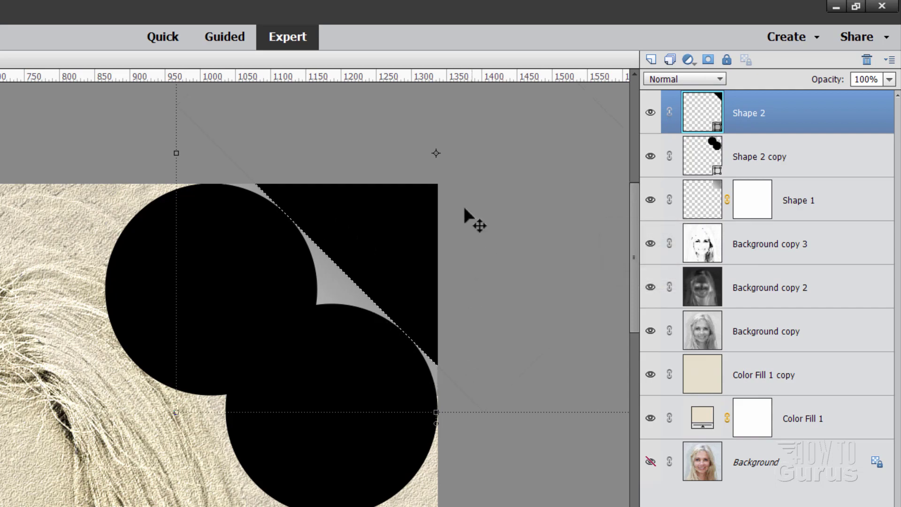
pyautogui.click(755, 202)
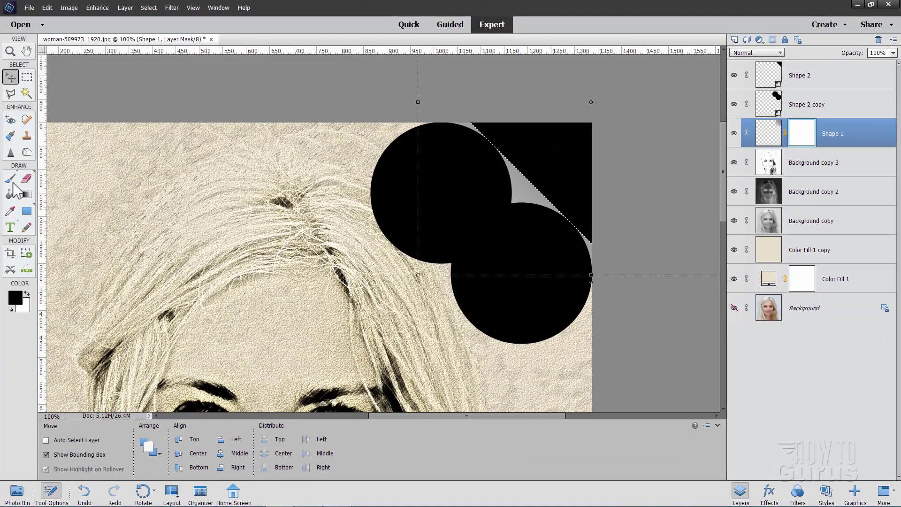
pyautogui.press('b')
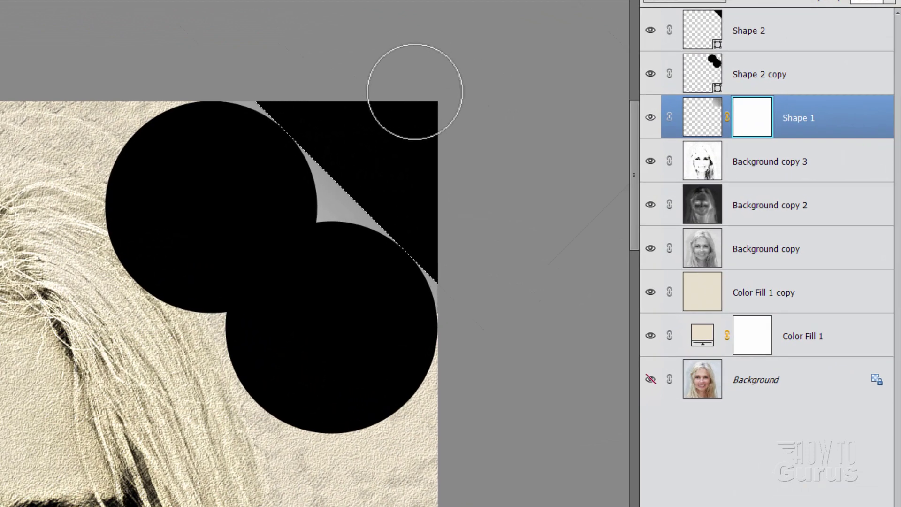
pyautogui.moveTo(398, 213); pyautogui.dragTo(443, 266)
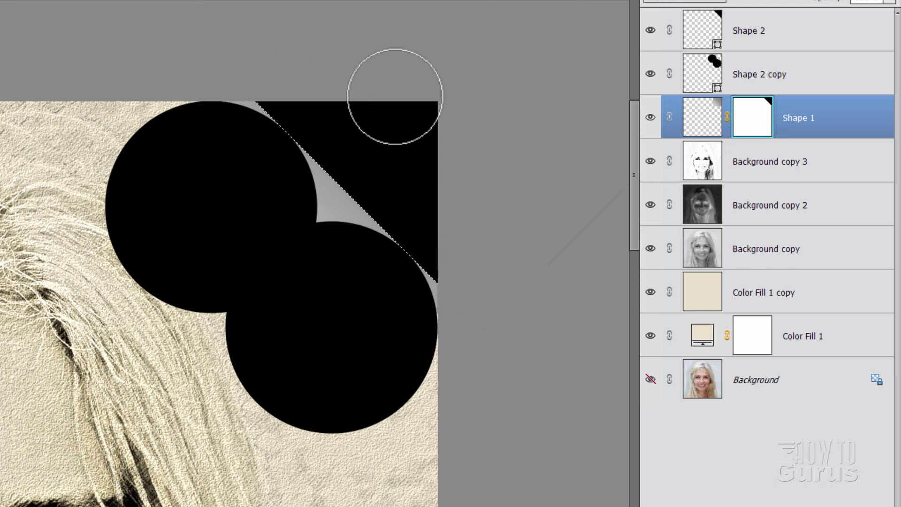
# - Hide the rotated rectangle, load the merged circles' outline as a selection and invert it
pyautogui.click(650, 30)
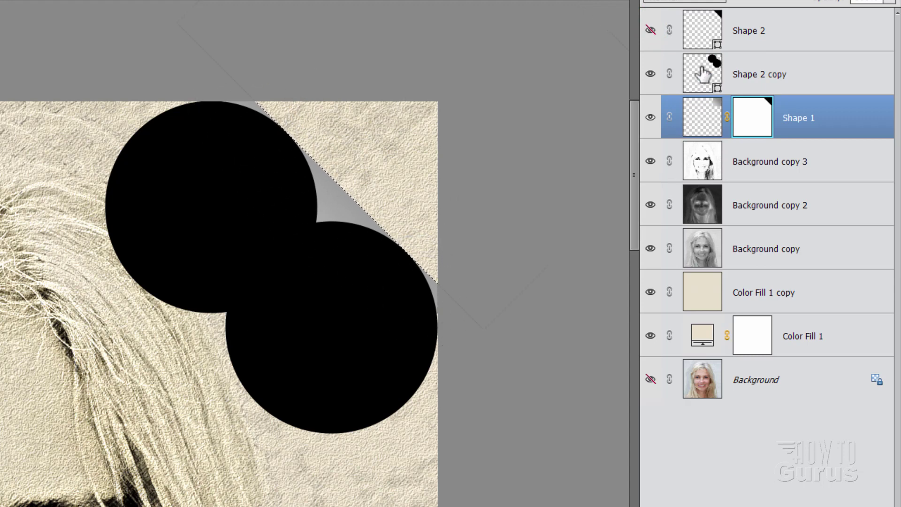
pyautogui.click(731, 84)
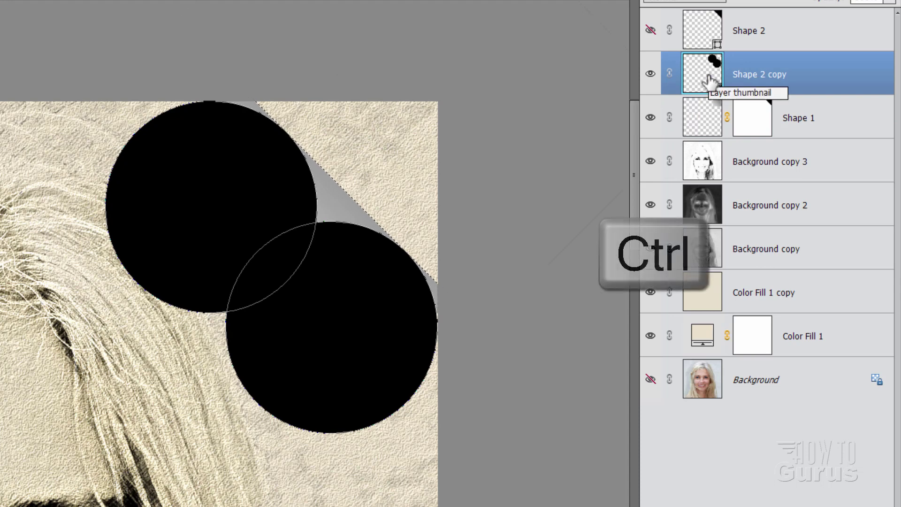
pyautogui.keyDown('ctrl'); pyautogui.click(711, 80); pyautogui.keyUp('ctrl')
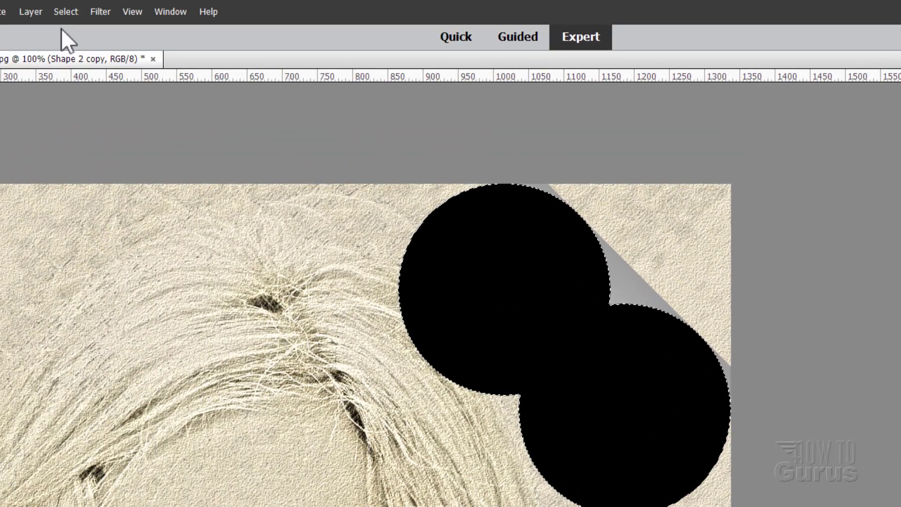
pyautogui.click(65, 10)
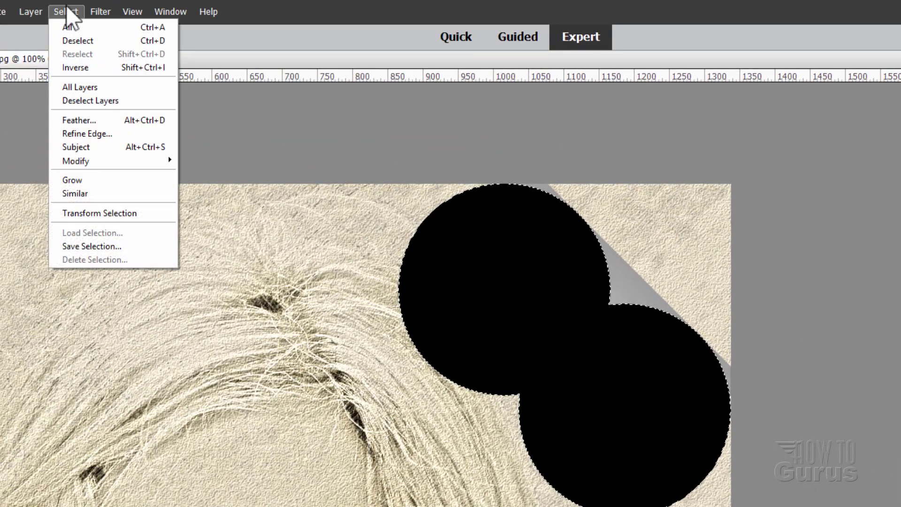
pyautogui.click(84, 66)
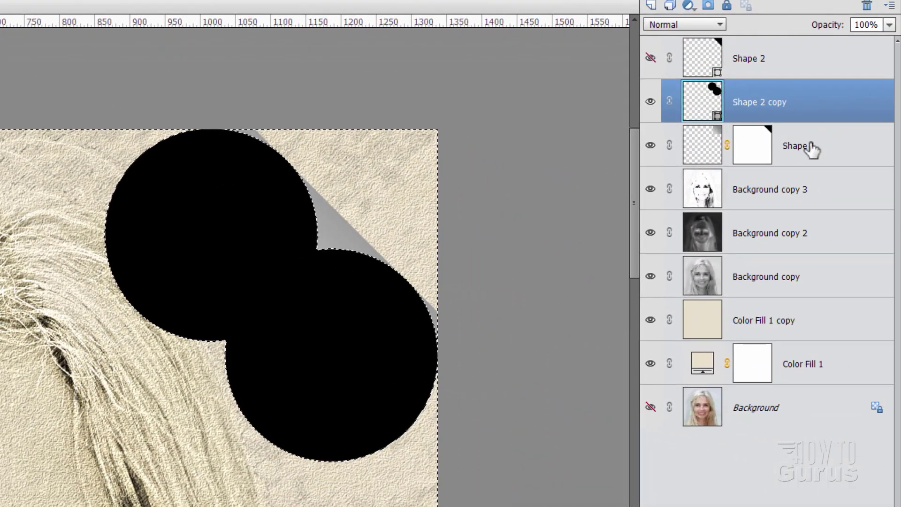
# - Paint black on the Shape 1 mask to remove the gray slivers outside the circles at both ends of the fold
pyautogui.click(891, 171)
pyautogui.click(760, 159)
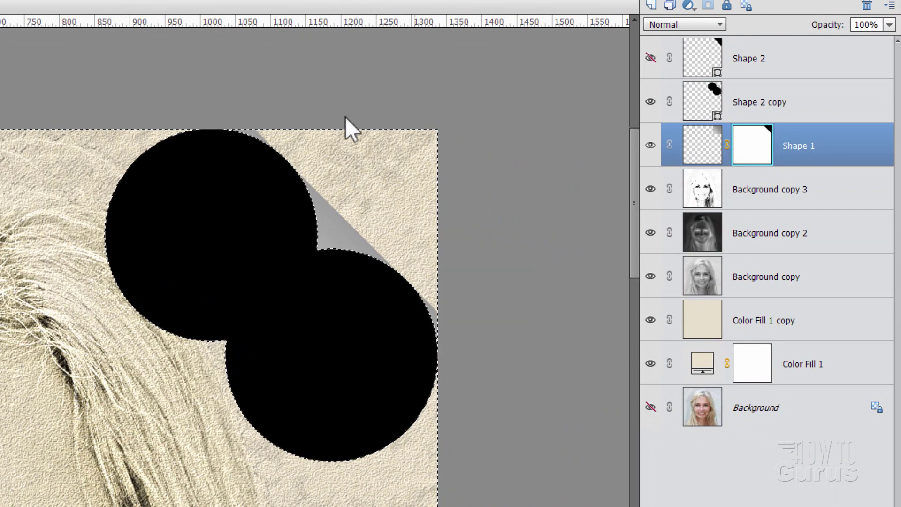
pyautogui.moveTo(270, 125)
pyautogui.mouseDown()
pyautogui.moveTo(253, 108)
pyautogui.moveTo(255, 124)
pyautogui.mouseUp()
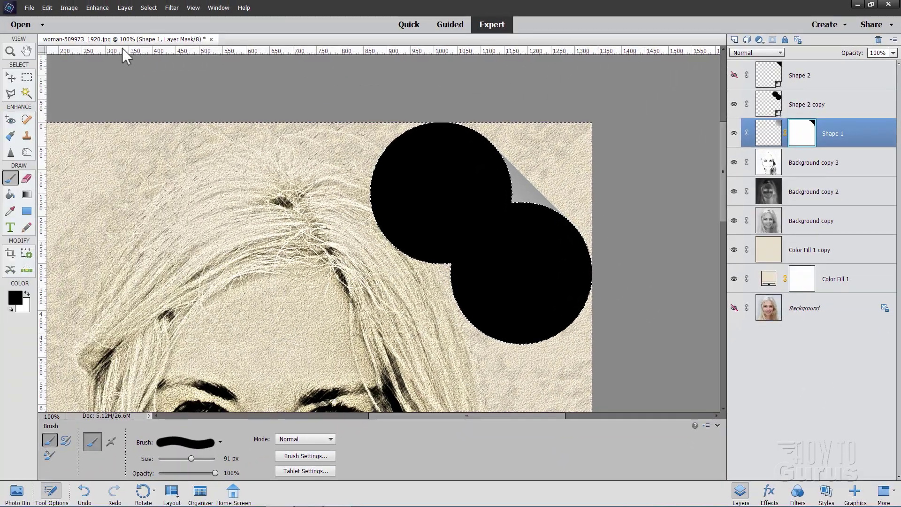
# - Remove the selection and hide the merged circles layer
pyautogui.click(149, 8)
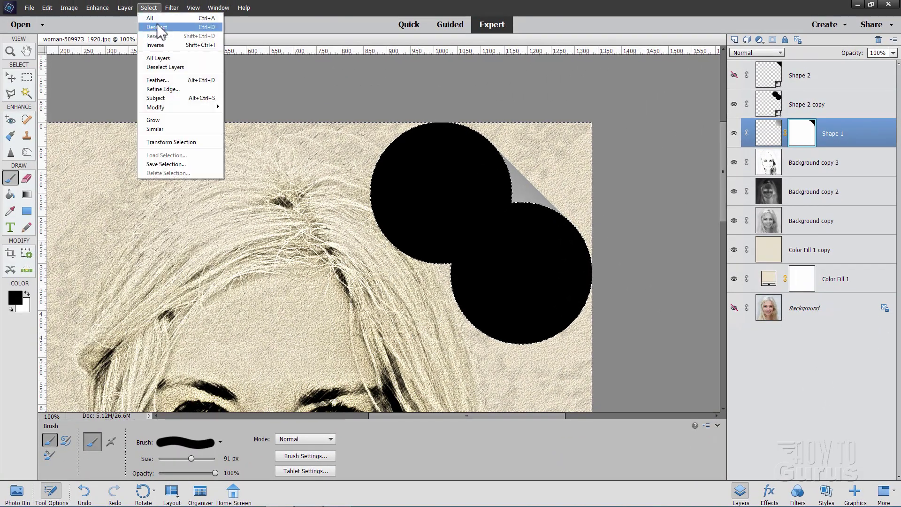
pyautogui.click(155, 25)
pyautogui.click(12, 77)
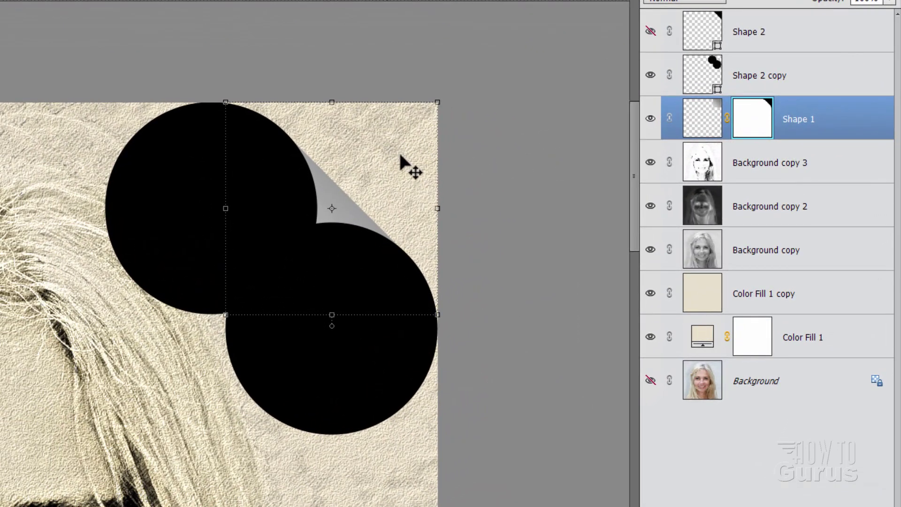
pyautogui.click(650, 76)
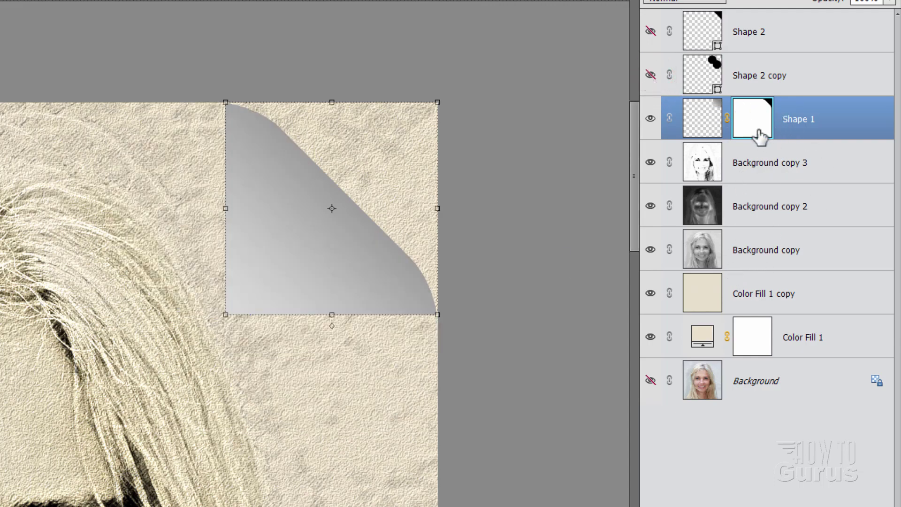
# - Copy the Shape 1 mask to the three Background copy layers and Color Fill 1 copy, and replace the Color Fill 1 mask with it
pyautogui.press('alt')
pyautogui.moveTo(758, 135); pyautogui.dragTo(753, 252)
pyautogui.moveTo(753, 251); pyautogui.dragTo(754, 340)
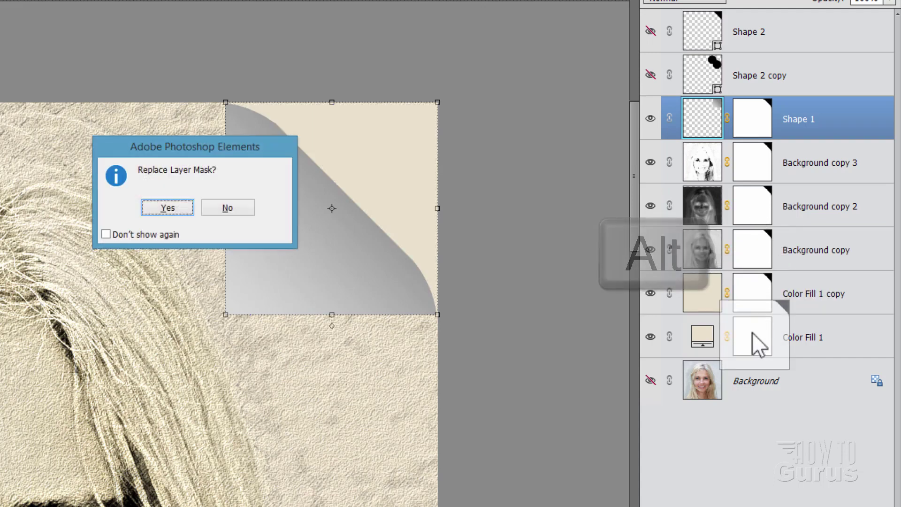
pyautogui.click(169, 207)
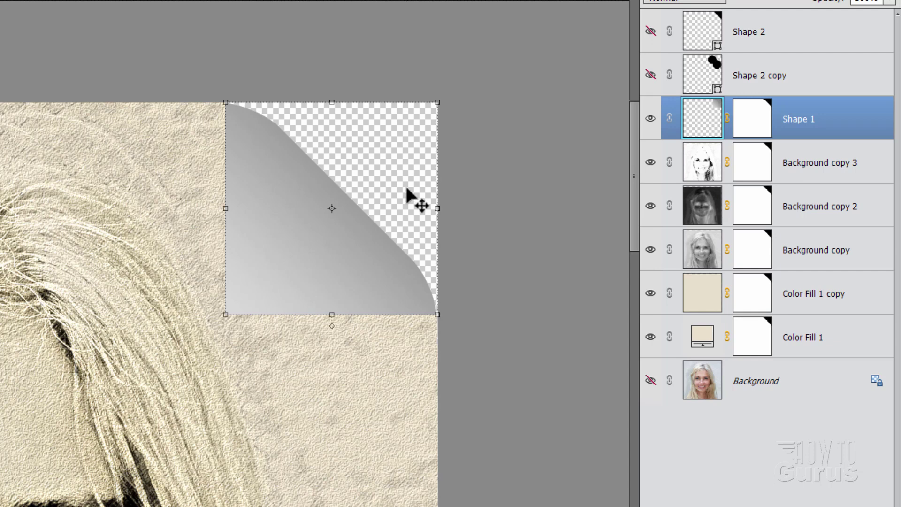
# - Show the merged circles layer, load its outline as a selection and make the Shape 1 mask active
pyautogui.click(754, 125)
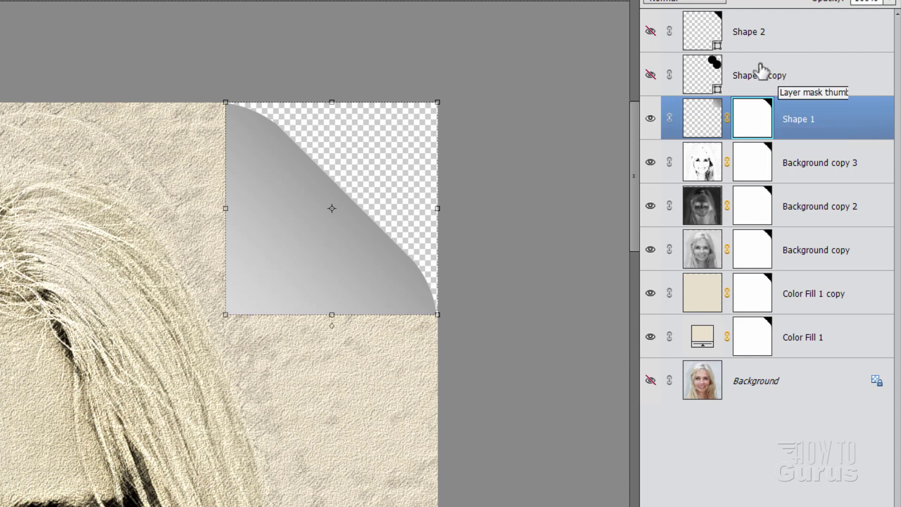
pyautogui.click(650, 77)
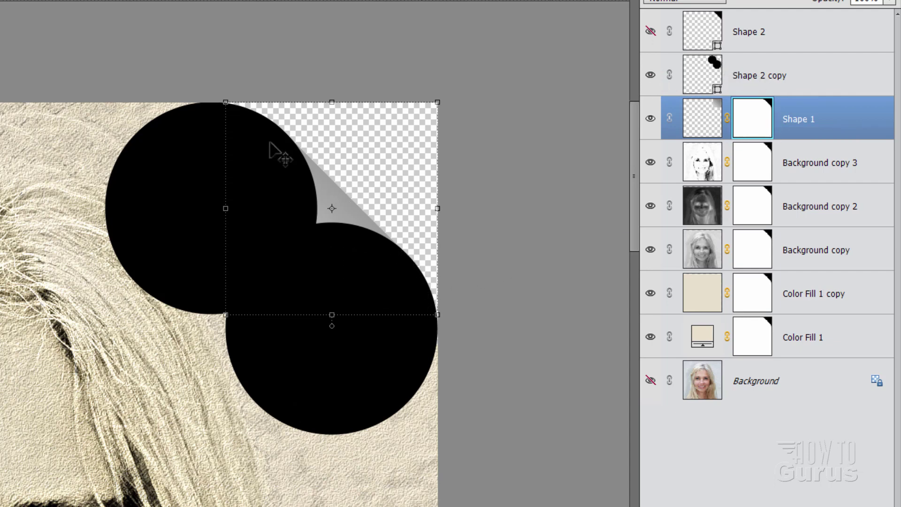
pyautogui.click(700, 78)
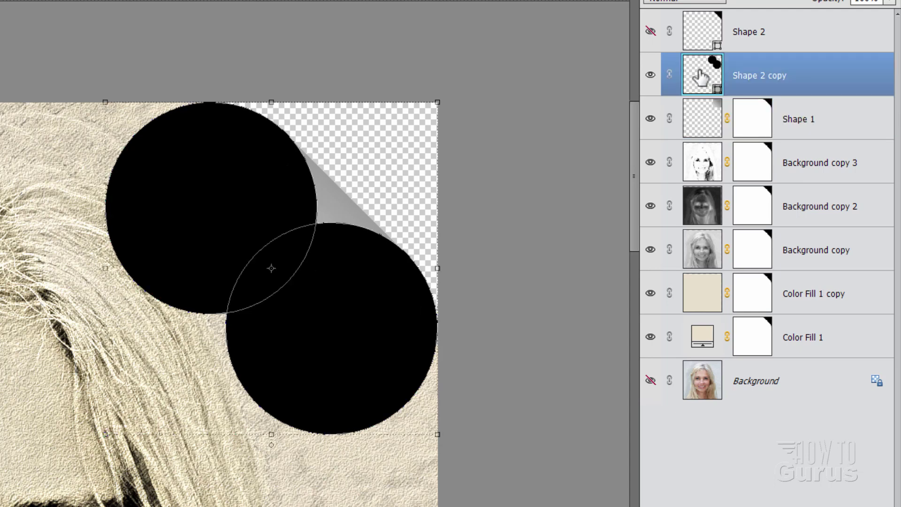
pyautogui.keyDown('ctrl'); pyautogui.click(700, 78); pyautogui.keyUp('ctrl')
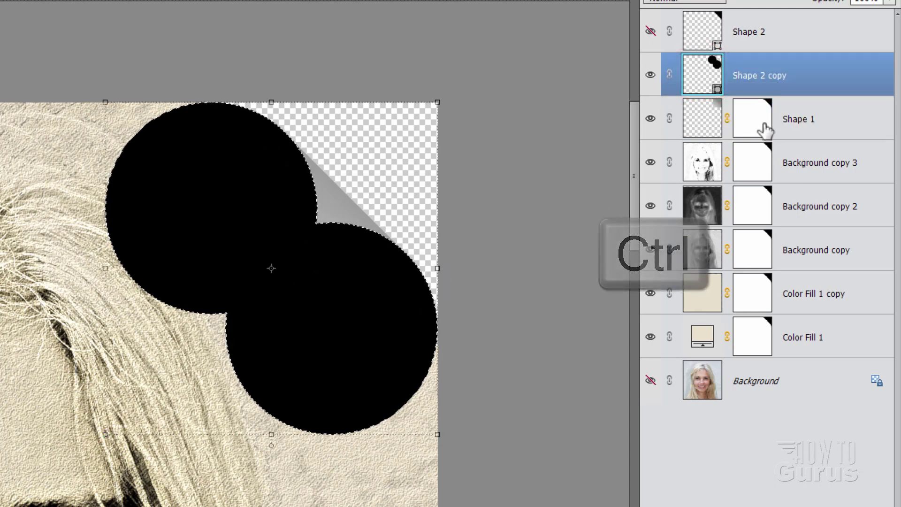
pyautogui.click(798, 122)
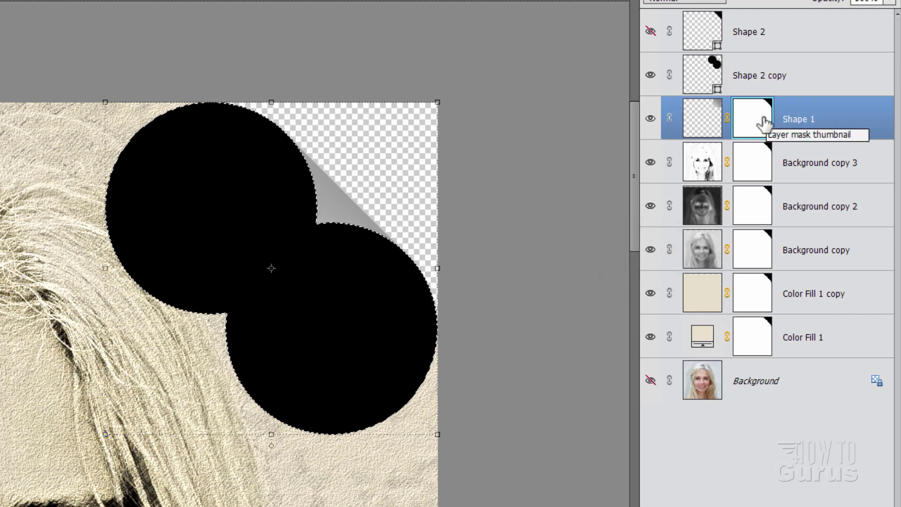
# - Paint black inside the circles on the Shape 1 mask, keeping only the small curled flap, and remove the selection
pyautogui.press('b')
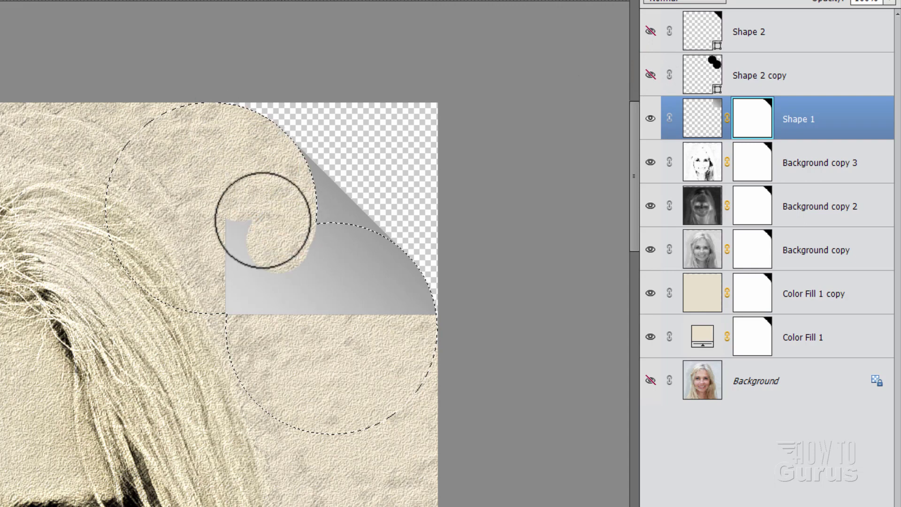
pyautogui.moveTo(331, 250); pyautogui.dragTo(416, 312)
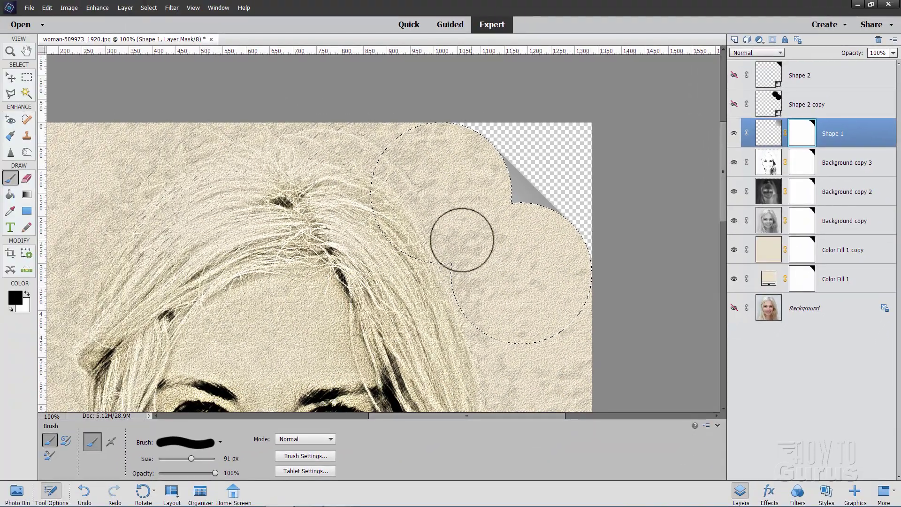
pyautogui.moveTo(525, 182); pyautogui.dragTo(537, 210)
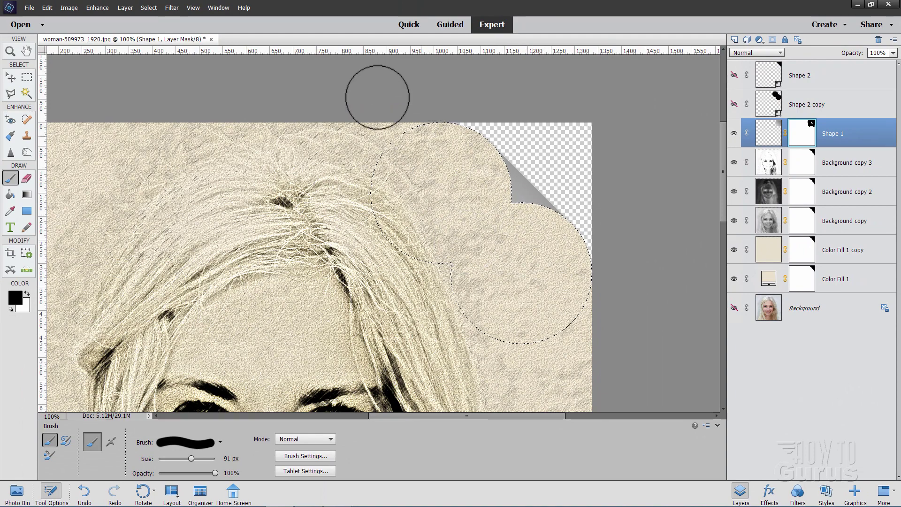
pyautogui.click(155, 8)
pyautogui.click(157, 27)
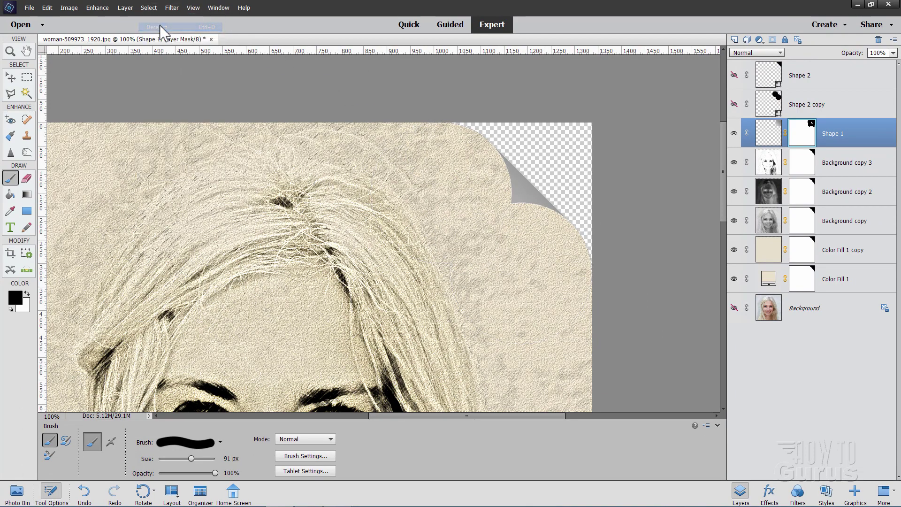
pyautogui.click(11, 76)
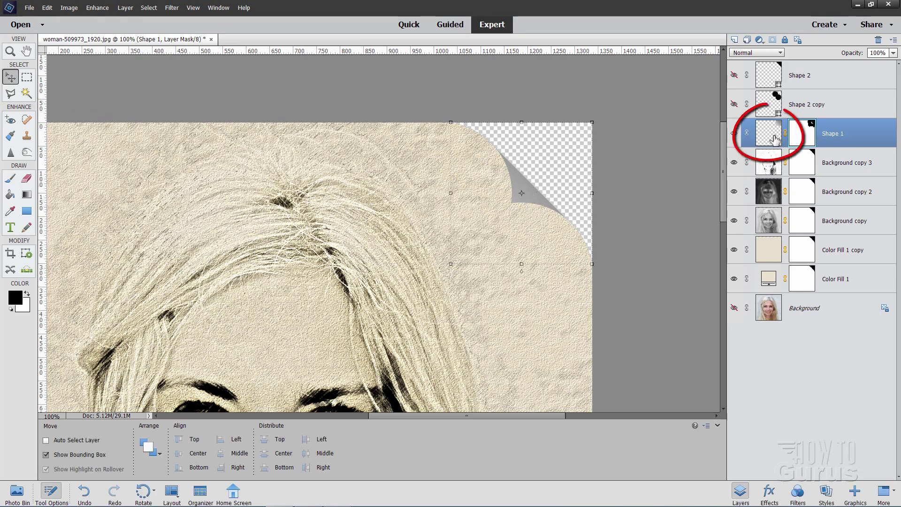
# - Load the Shape 1 layer's outline as a selection, redraw the linear gray gradient across the small flap, and deselect
pyautogui.press('ctrl')
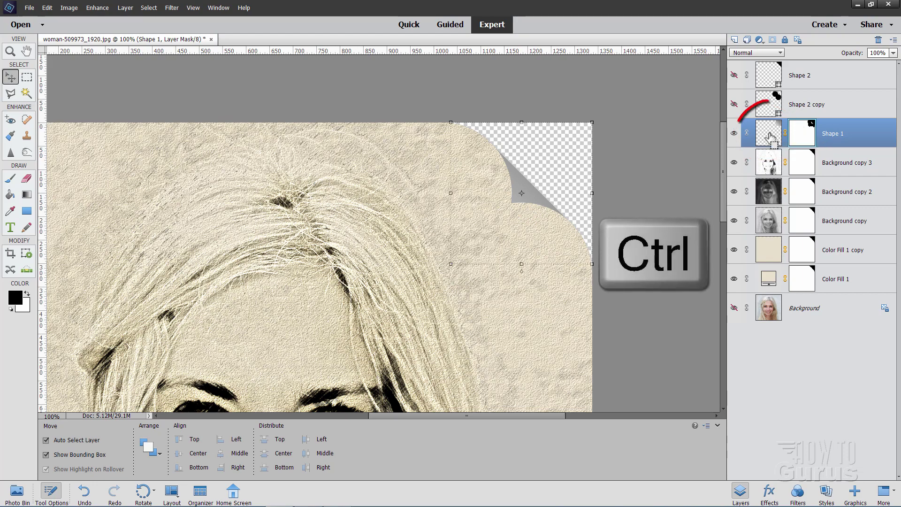
pyautogui.keyDown('ctrl'); pyautogui.click(770, 137); pyautogui.keyUp('ctrl')
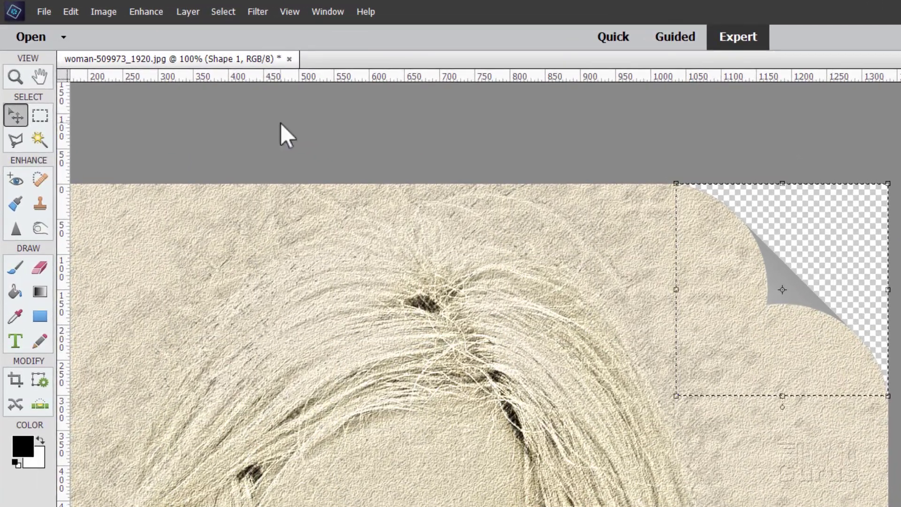
pyautogui.click(36, 235)
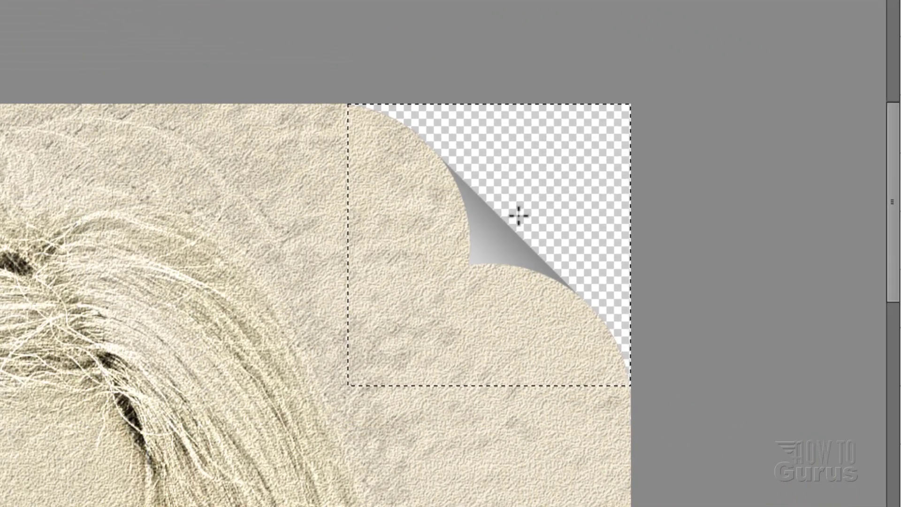
pyautogui.moveTo(769, 301); pyautogui.dragTo(799, 270)
pyautogui.moveTo(512, 218); pyautogui.dragTo(516, 211)
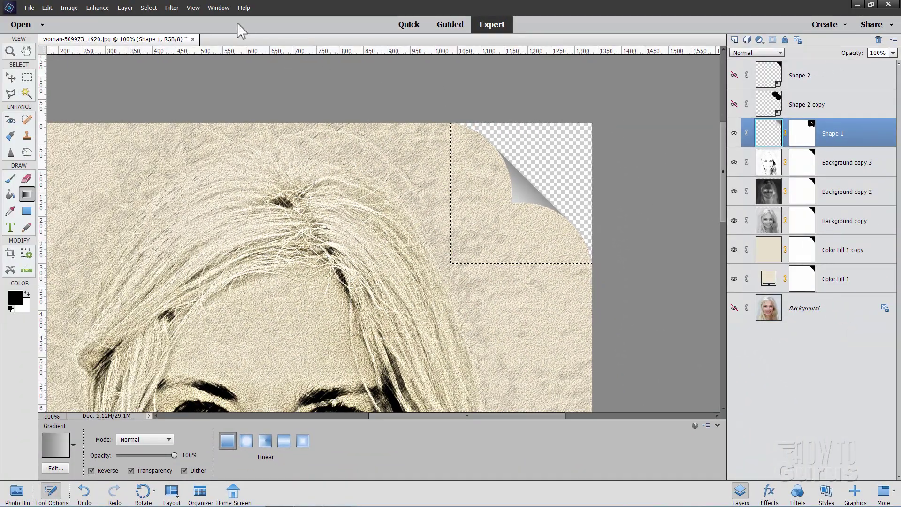
pyautogui.click(149, 7)
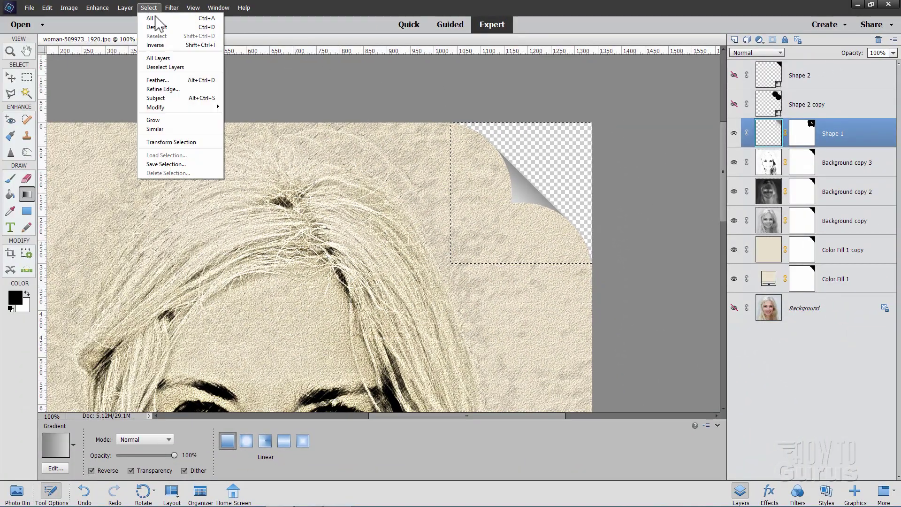
pyautogui.click(151, 26)
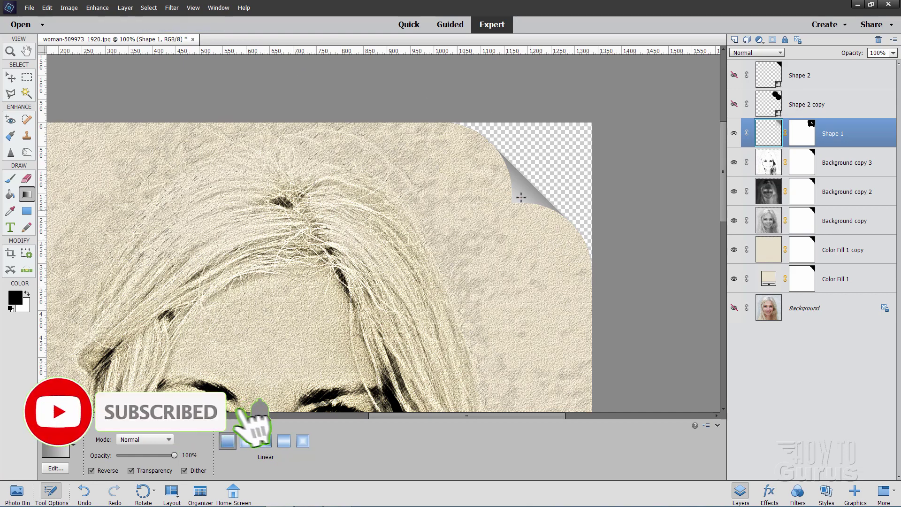
pyautogui.click(9, 78)
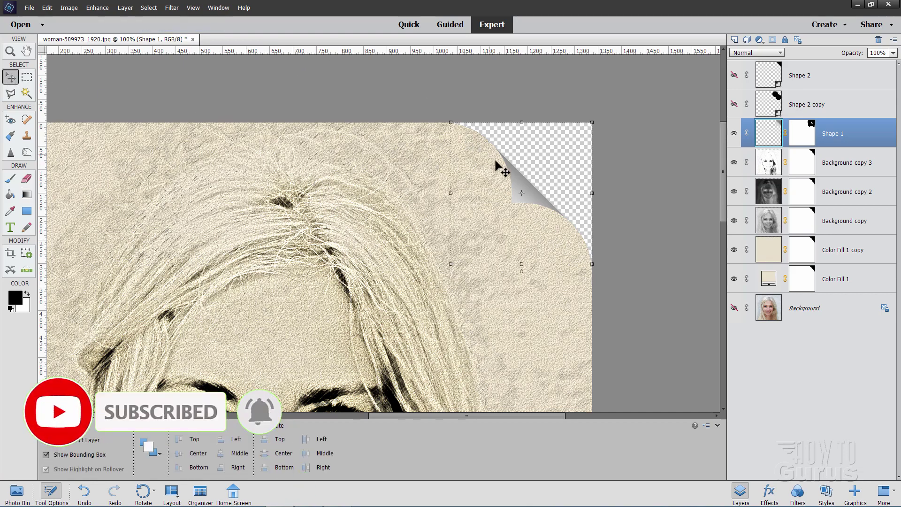
# - Set the Gradient tool to the Foreground to Transparent preset with Reverse off
pyautogui.click(769, 251)
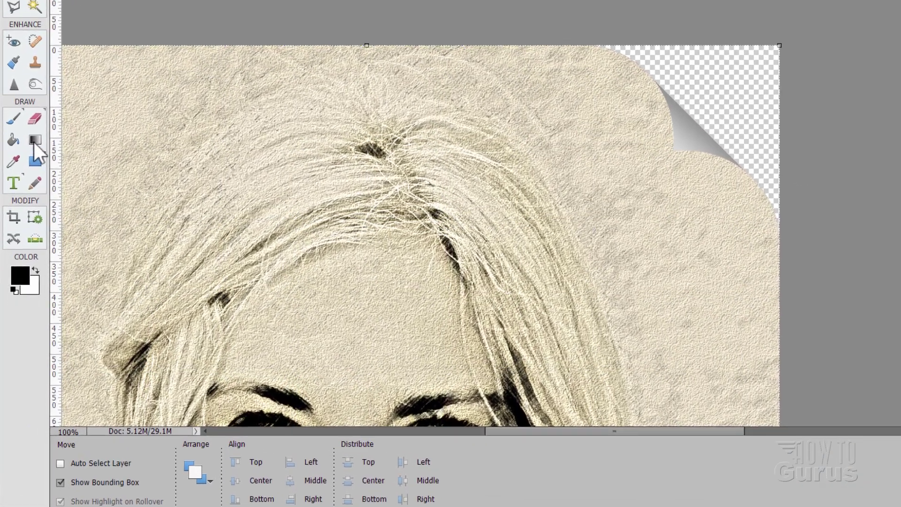
pyautogui.click(26, 194)
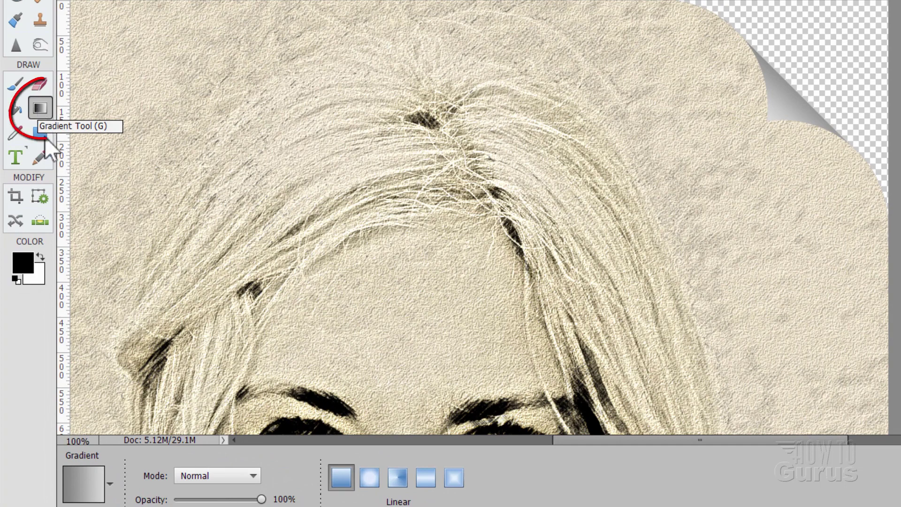
pyautogui.click(72, 480)
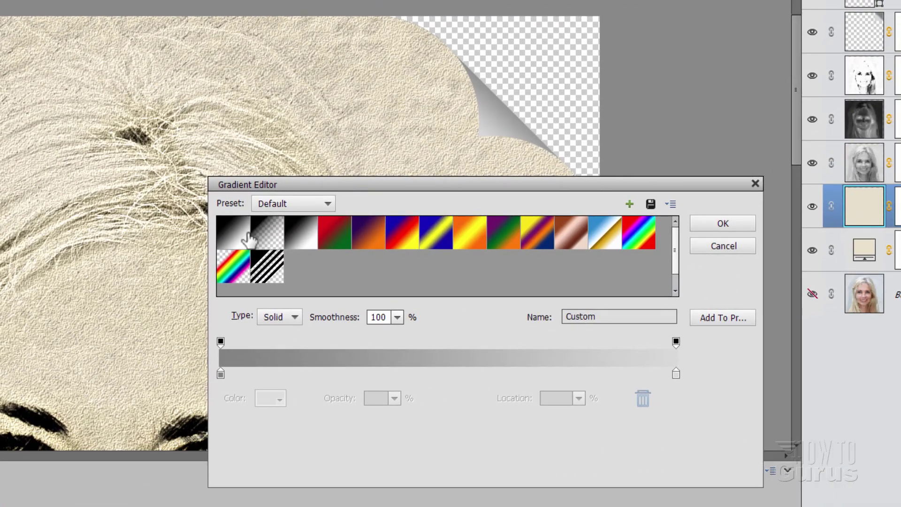
pyautogui.click(442, 229)
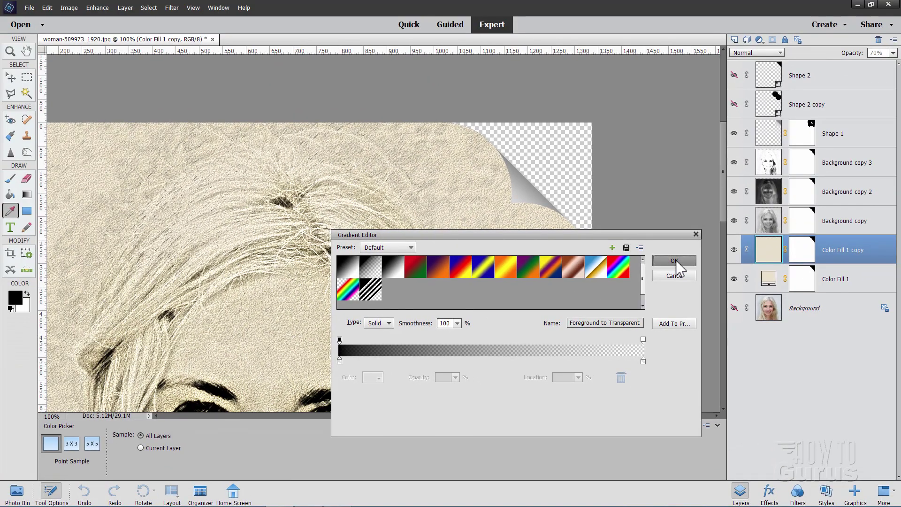
pyautogui.click(674, 261)
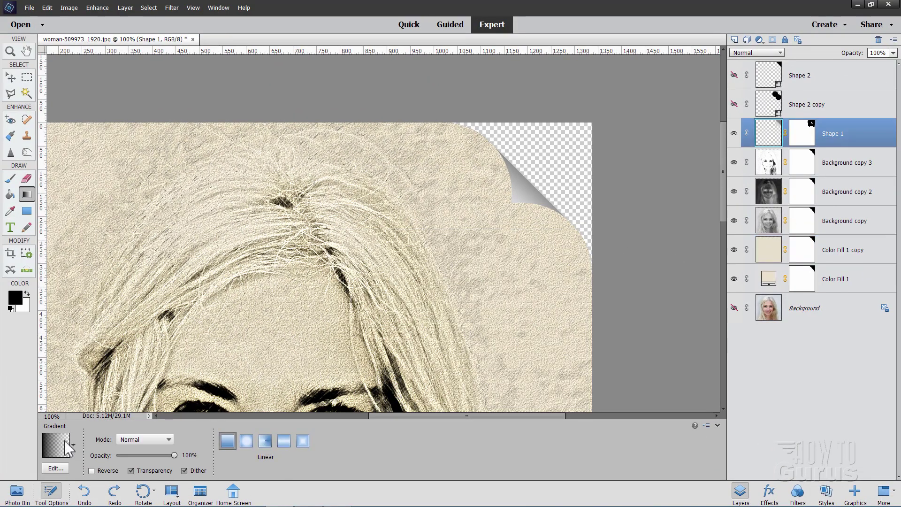
# - Draw black-to-transparent gradients on Color Fill 1 copy from outside the cut corner inward to shade the paper edge beside the curl
pyautogui.click(766, 253)
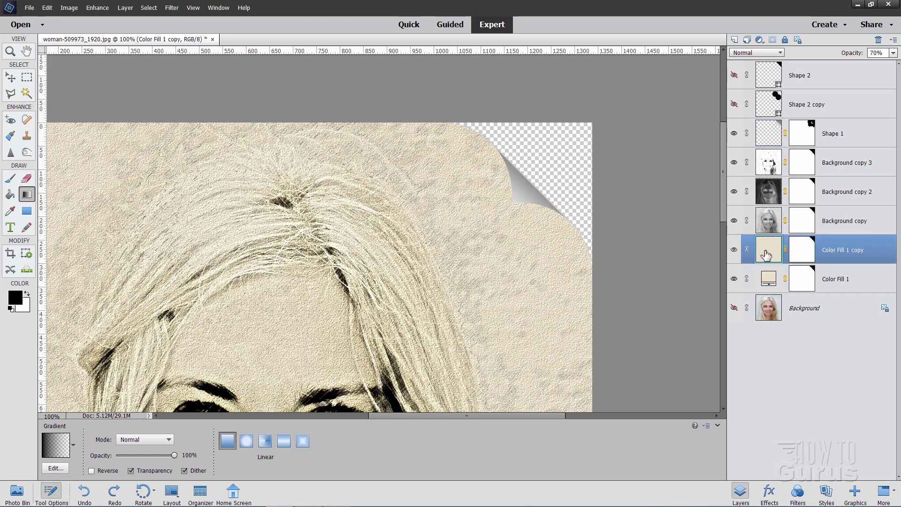
pyautogui.moveTo(608, 109); pyautogui.dragTo(513, 200)
pyautogui.moveTo(565, 154); pyautogui.dragTo(516, 204)
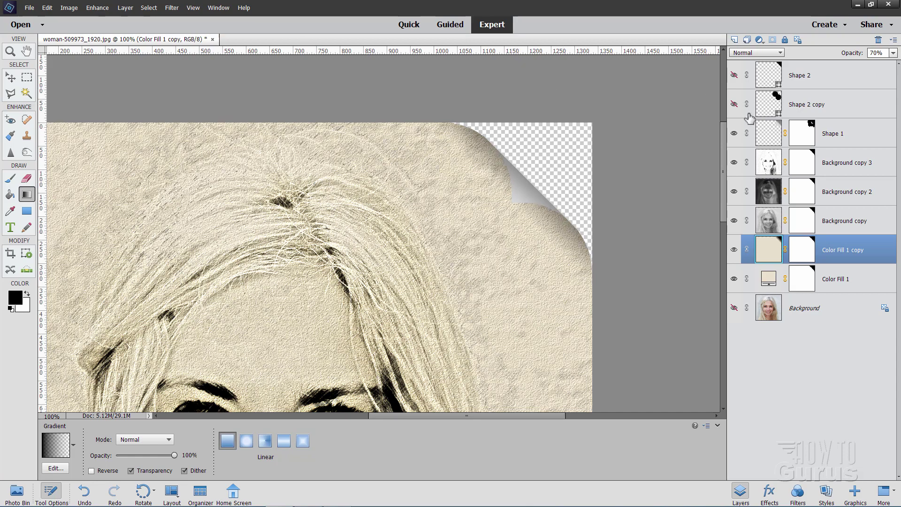
pyautogui.click(17, 80)
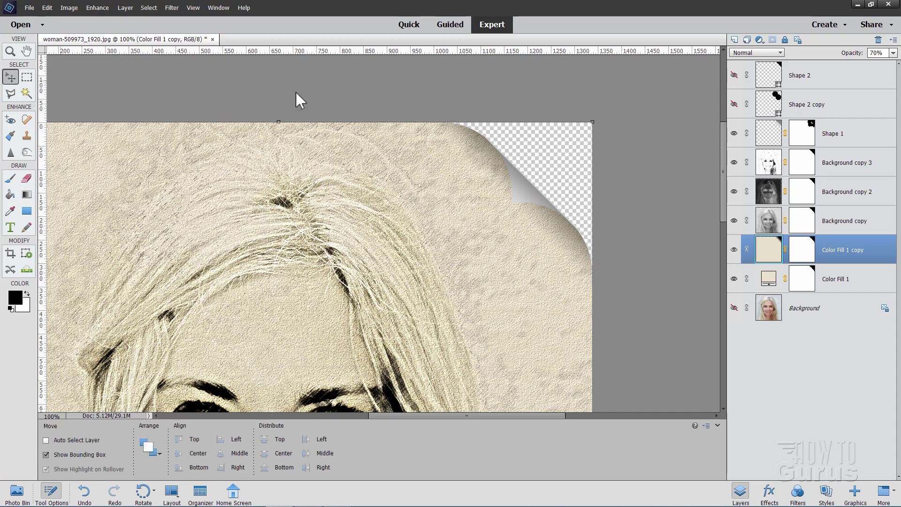
# - Add a Drop Shadow layer style to Shape 1 and move the settings dialog clear of the layers
pyautogui.click(775, 139)
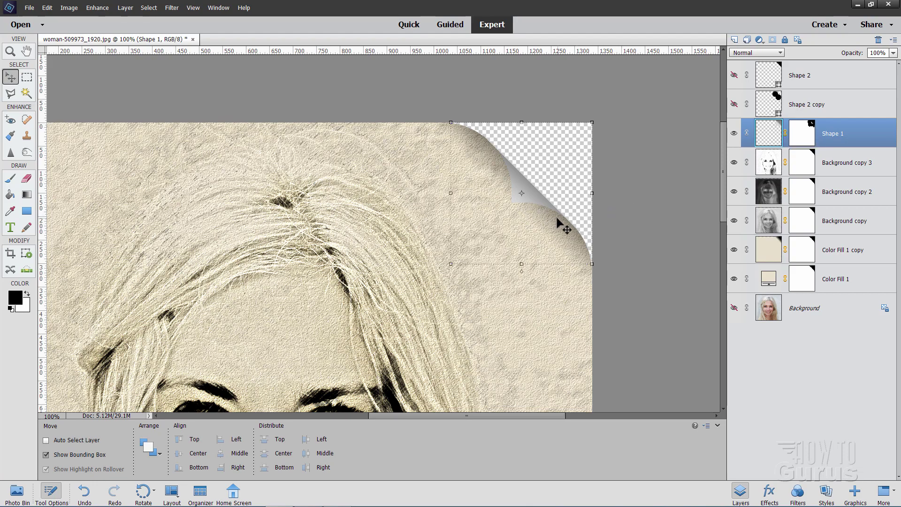
pyautogui.click(124, 8)
pyautogui.moveTo(142, 61)
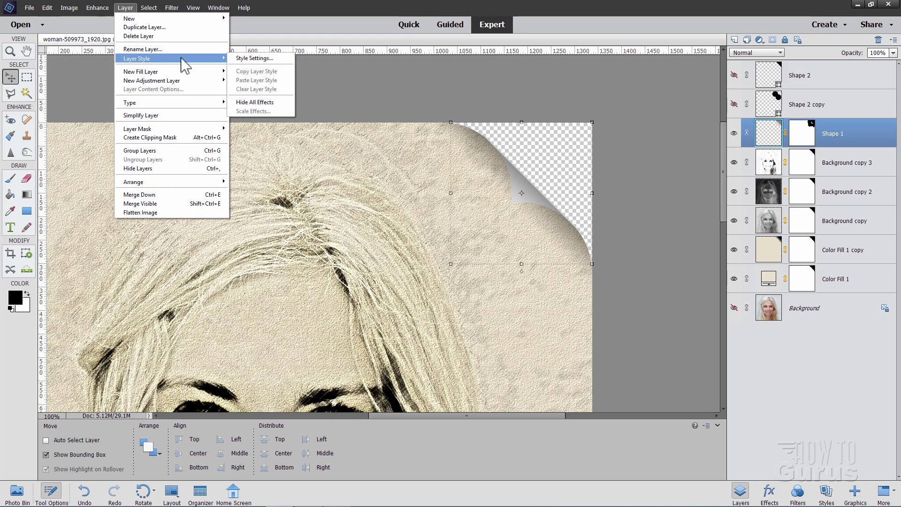
pyautogui.click(254, 58)
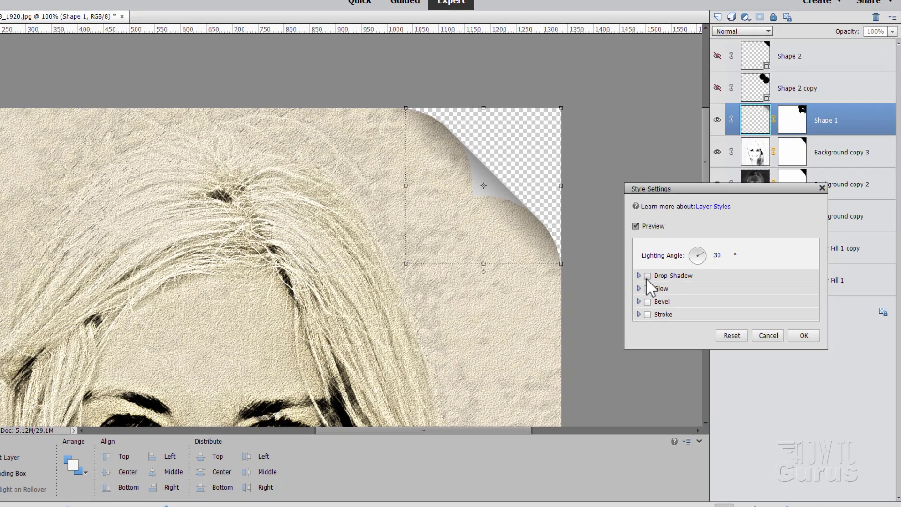
pyautogui.click(648, 276)
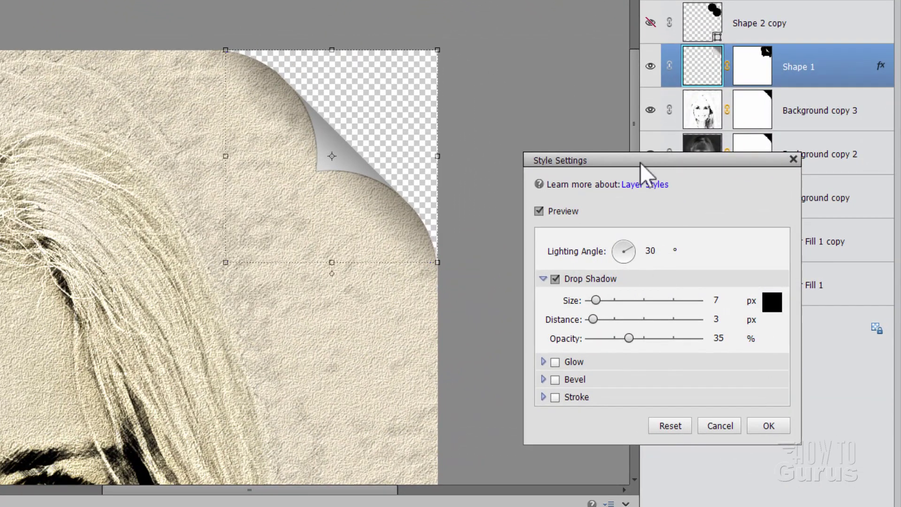
pyautogui.moveTo(640, 163); pyautogui.dragTo(609, 172)
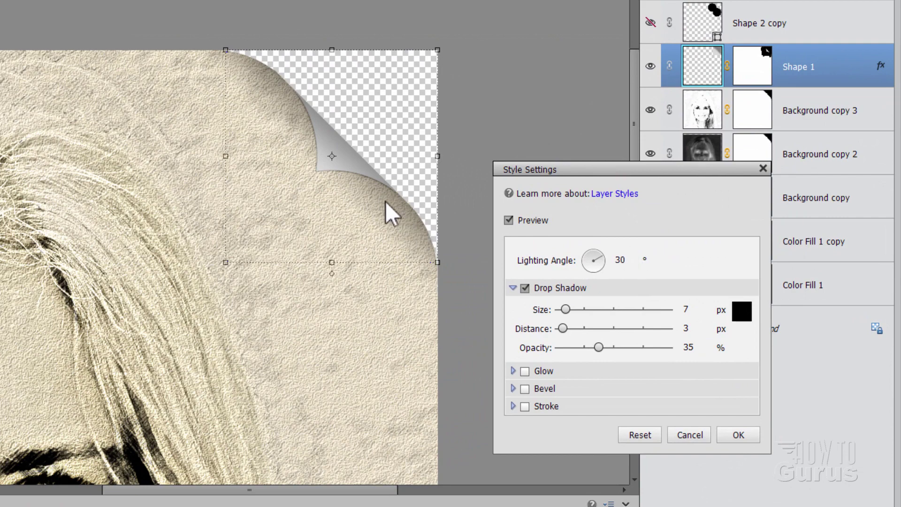
# - Set the Shape 1 drop shadow's lighting angle to 124° and distance to 13 px, and apply the style
pyautogui.moveTo(564, 322); pyautogui.dragTo(564, 325)
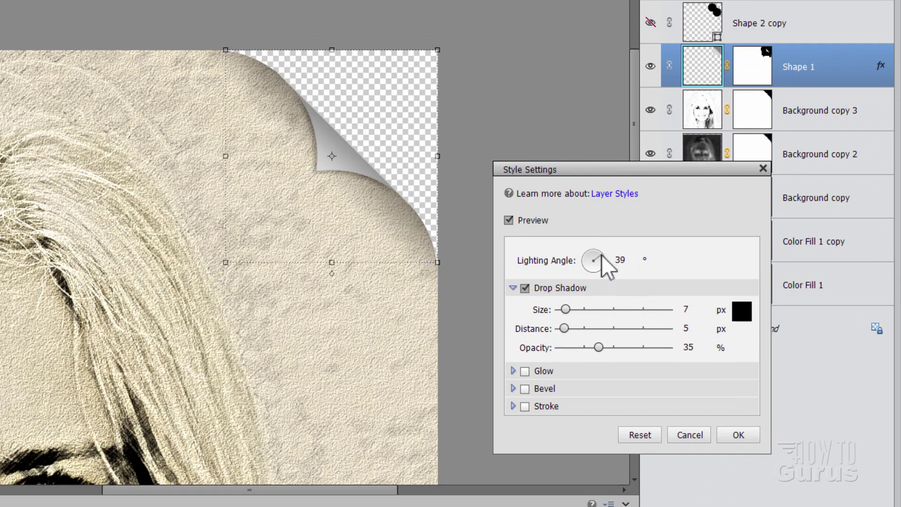
pyautogui.moveTo(601, 254); pyautogui.dragTo(588, 253)
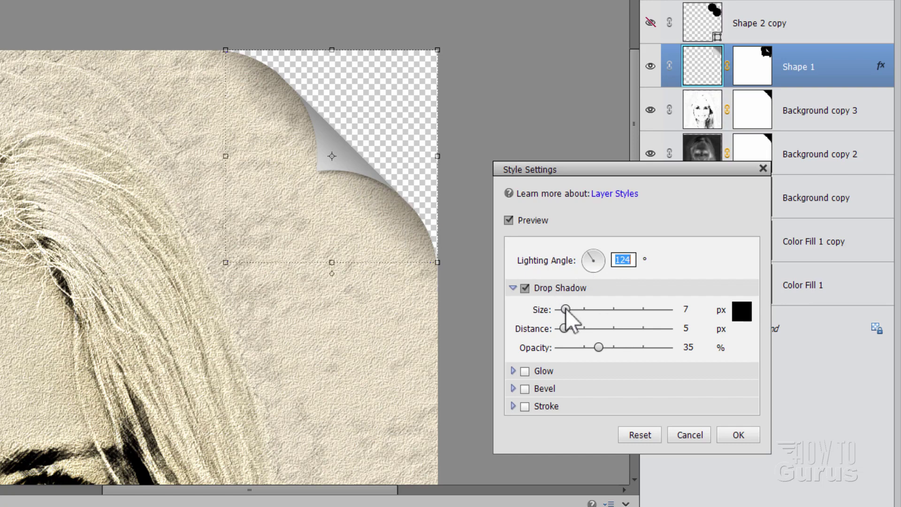
pyautogui.moveTo(564, 325); pyautogui.dragTo(569, 323)
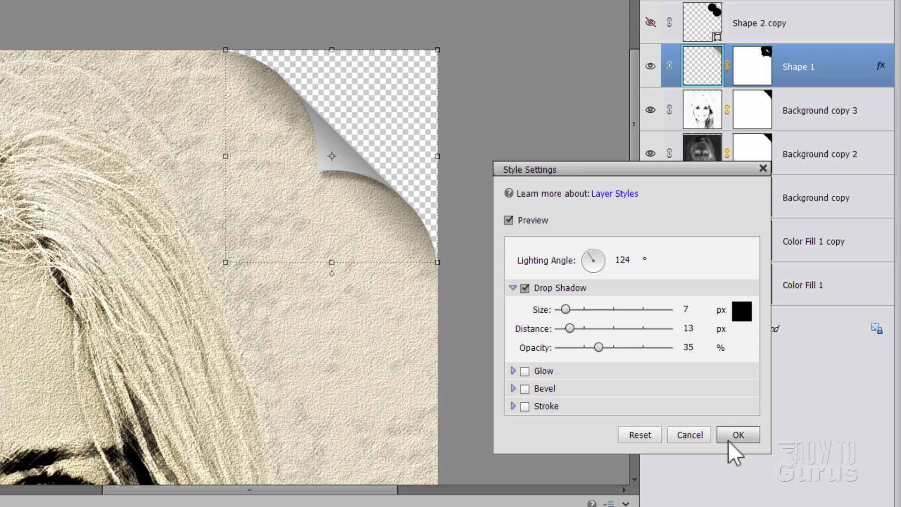
pyautogui.click(735, 435)
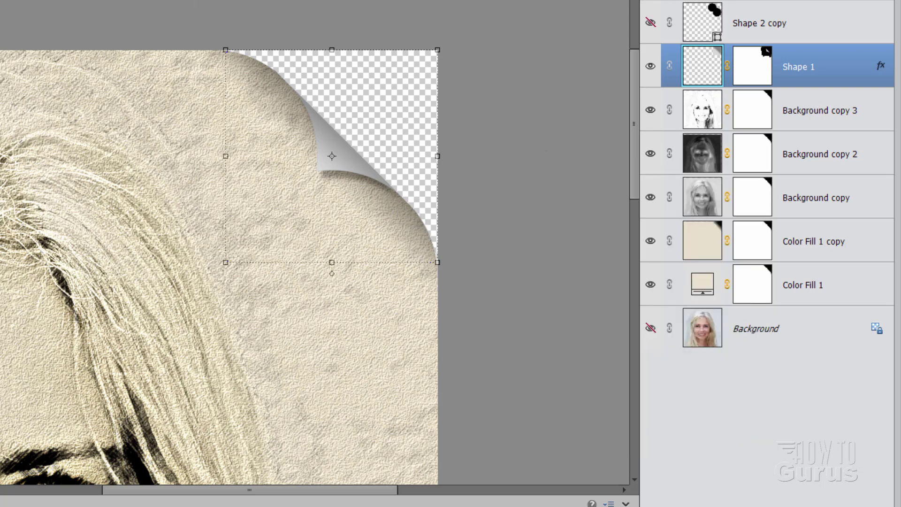
# - Stamp all visible layers into a new merged layer directly above Shape 1
pyautogui.click(781, 328)
pyautogui.click(10, 51)
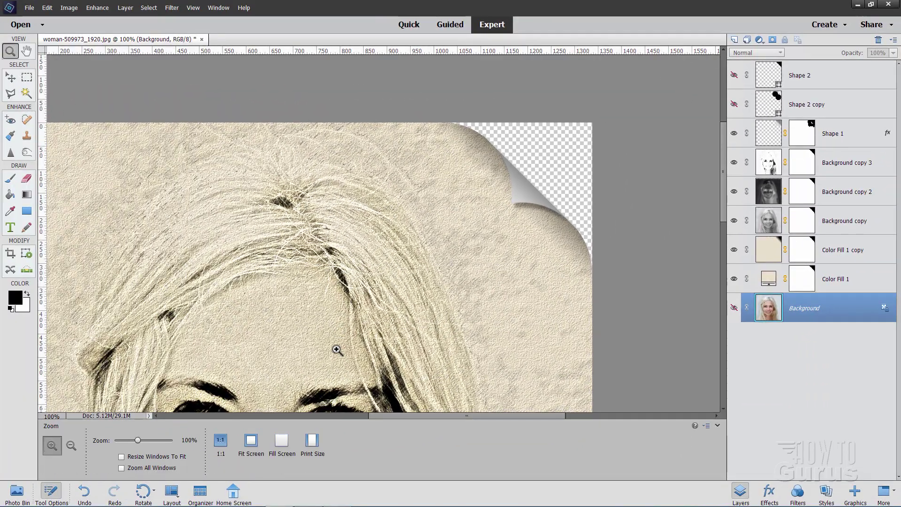
pyautogui.click(251, 440)
pyautogui.press('v')
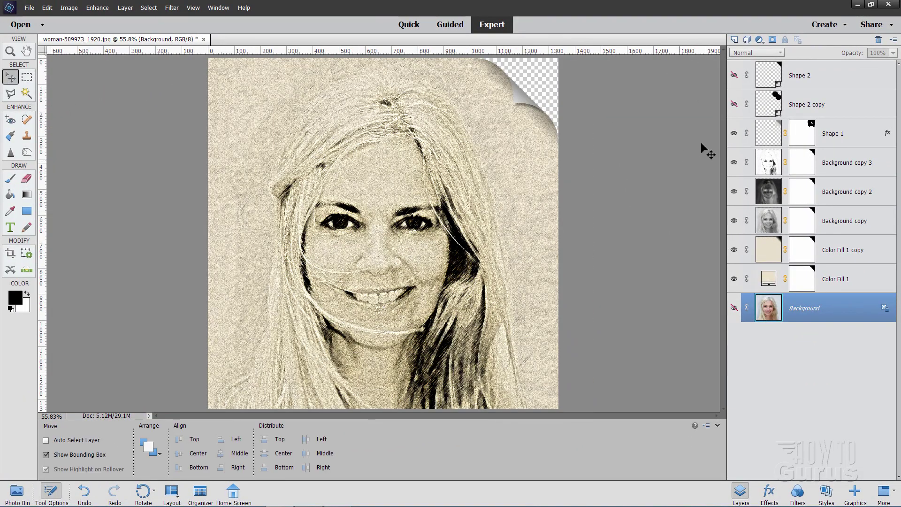
pyautogui.click(856, 136)
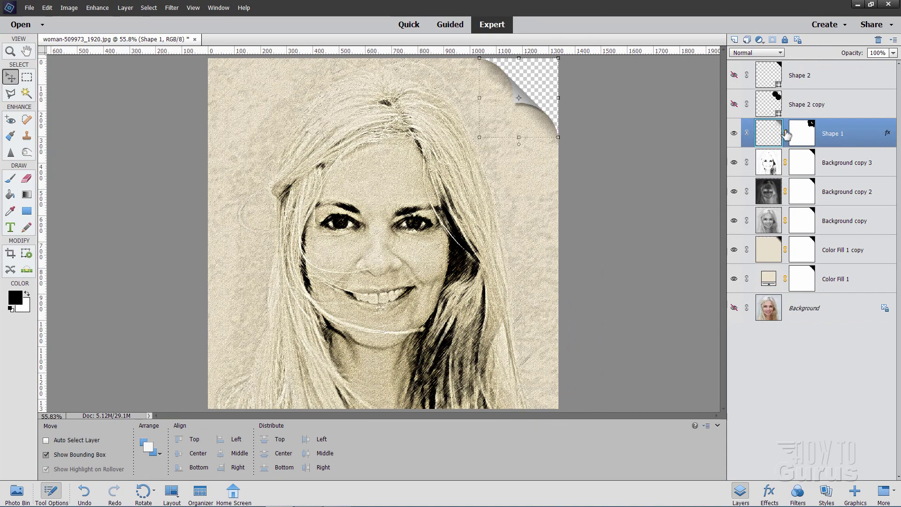
pyautogui.hotkey('ctrl', 'shift', 'alt', 'e')
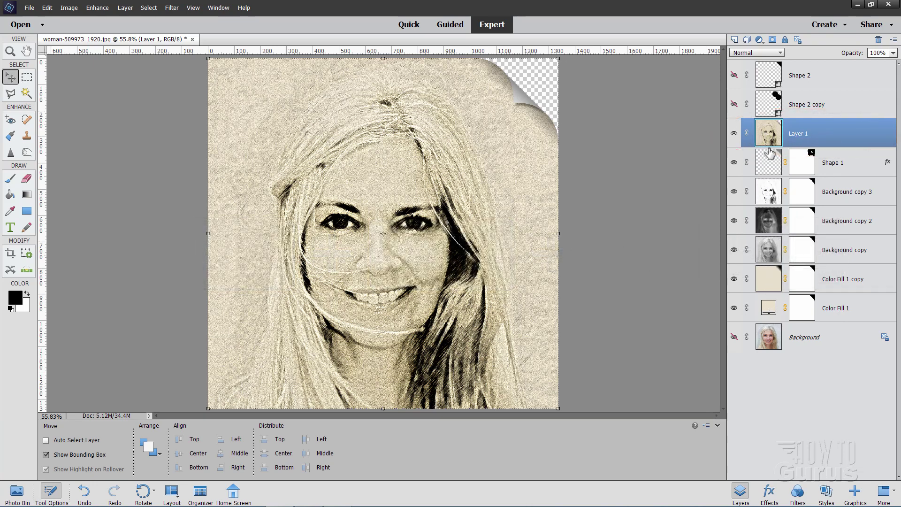
# - Create a new 6 x 4 inch RGB document at 300 pixels/inch with white background contents
pyautogui.click(29, 7)
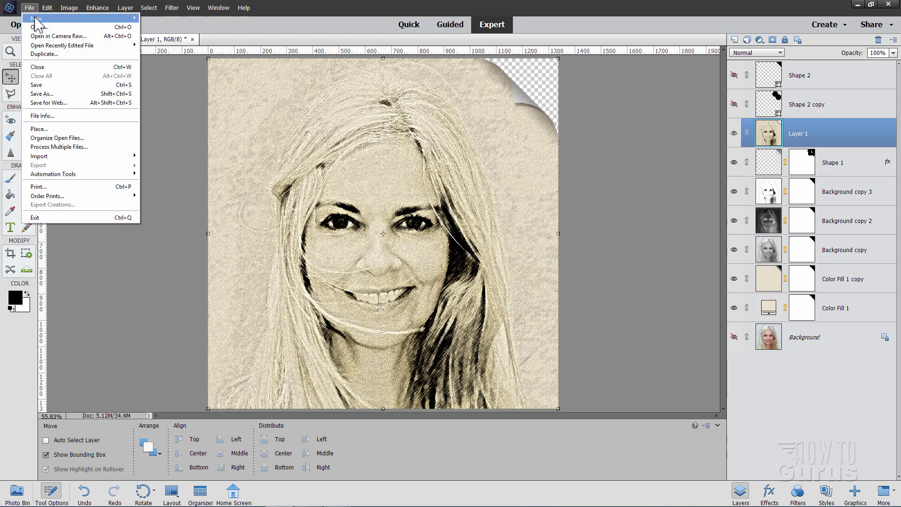
pyautogui.moveTo(35, 18)
pyautogui.click(161, 19)
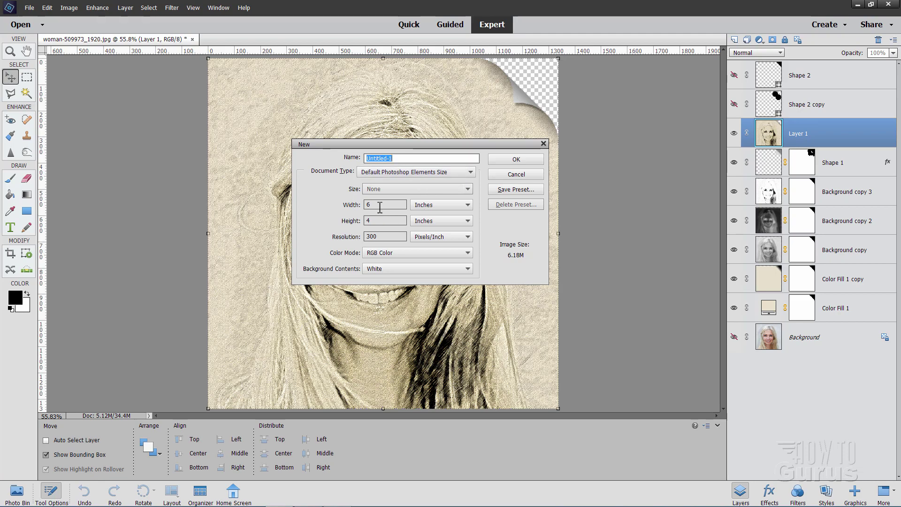
pyautogui.click(516, 159)
pyautogui.moveTo(425, 99); pyautogui.dragTo(413, 41)
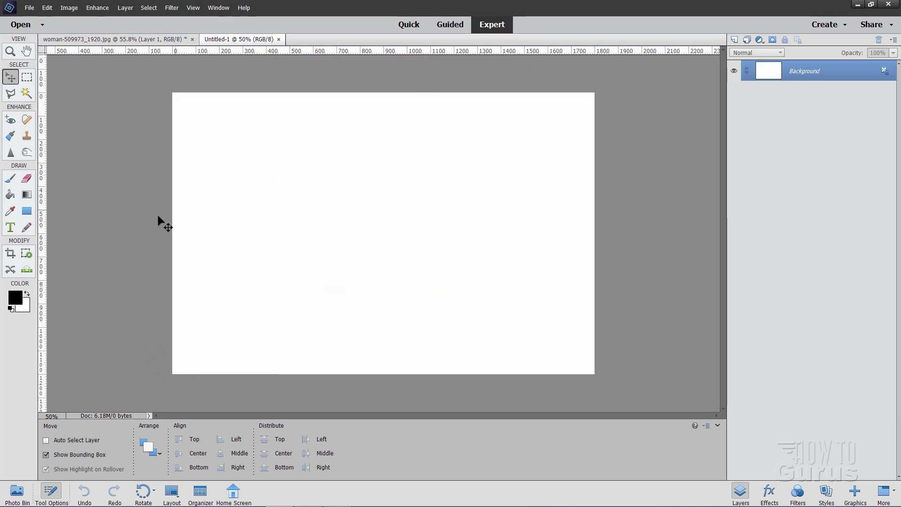
# - Edit the Gradient tool's Foreground to Transparent gradient and set its starting color stop to 838383
pyautogui.click(28, 194)
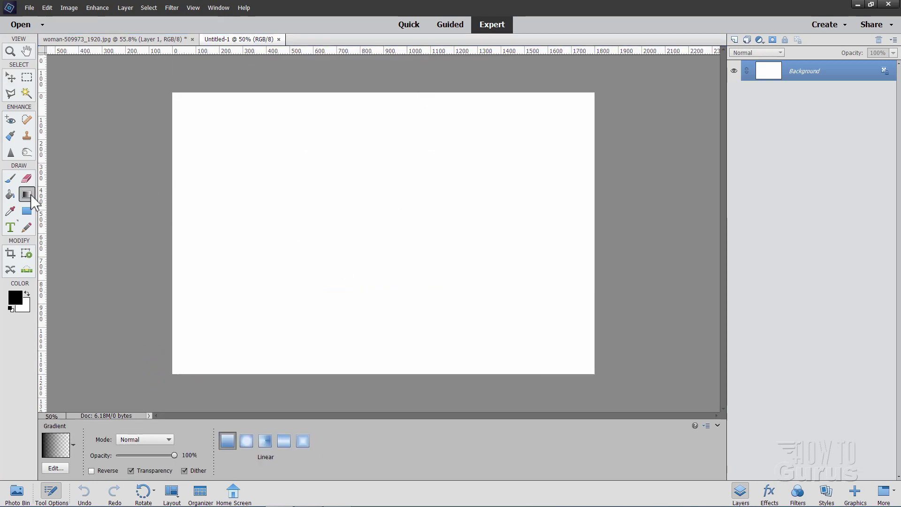
pyautogui.click(52, 444)
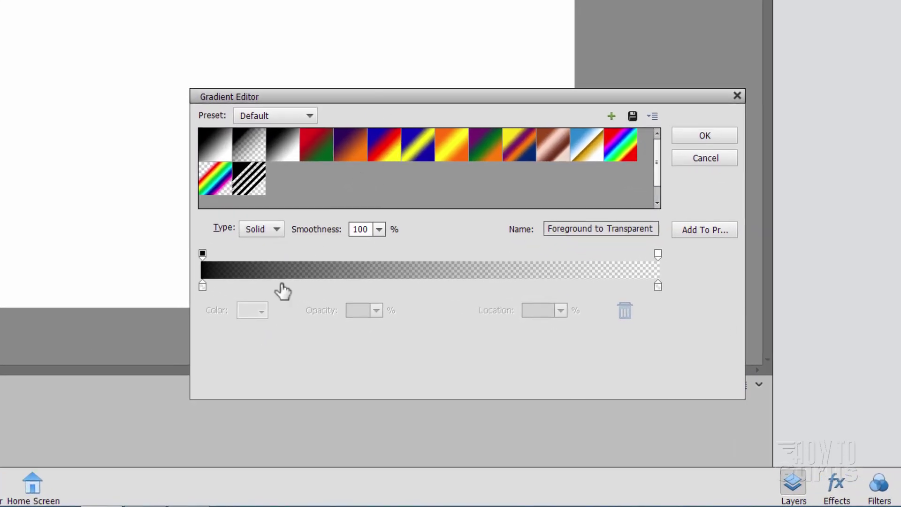
pyautogui.click(202, 286)
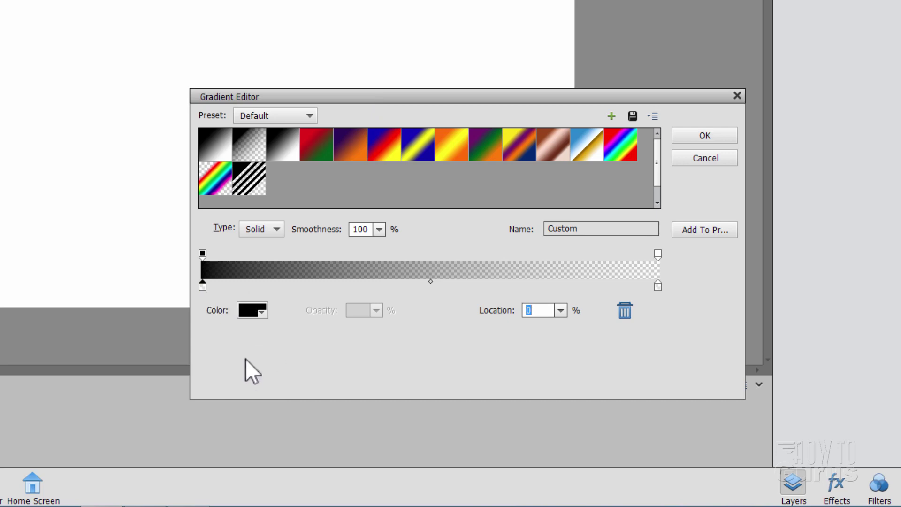
pyautogui.click(247, 313)
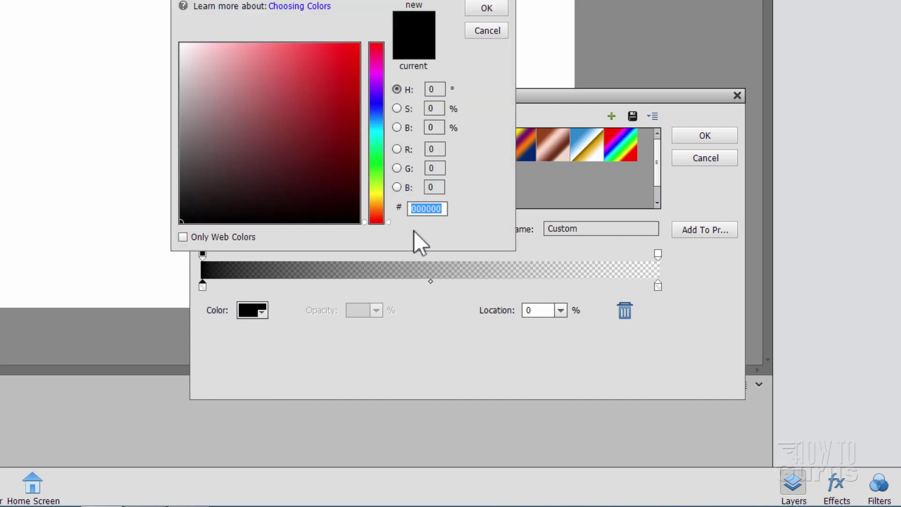
pyautogui.write('838383')
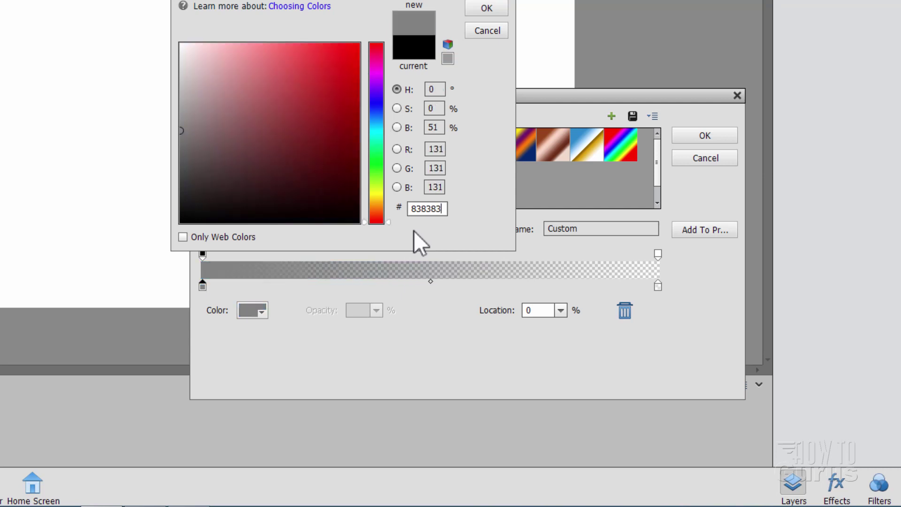
pyautogui.click(486, 7)
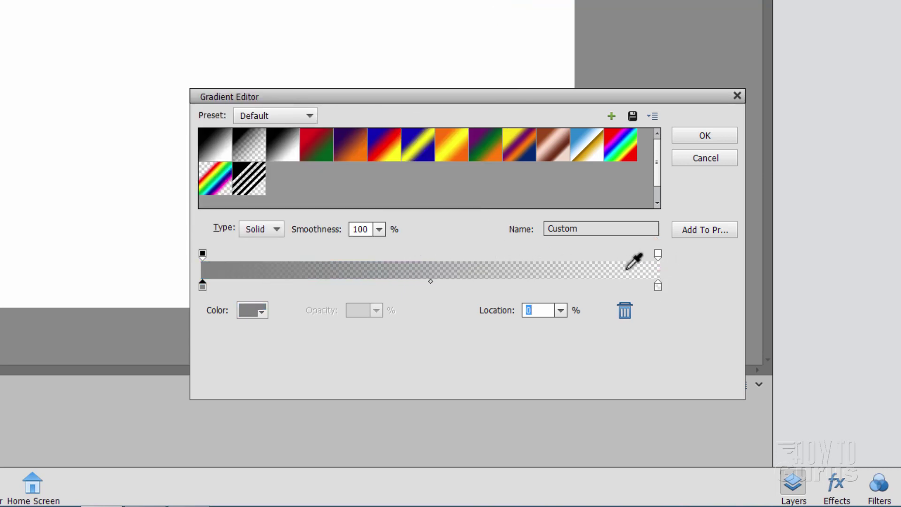
# - Set the gradient's ending opacity stop to 100% and its ending color stop to dadada
pyautogui.click(657, 253)
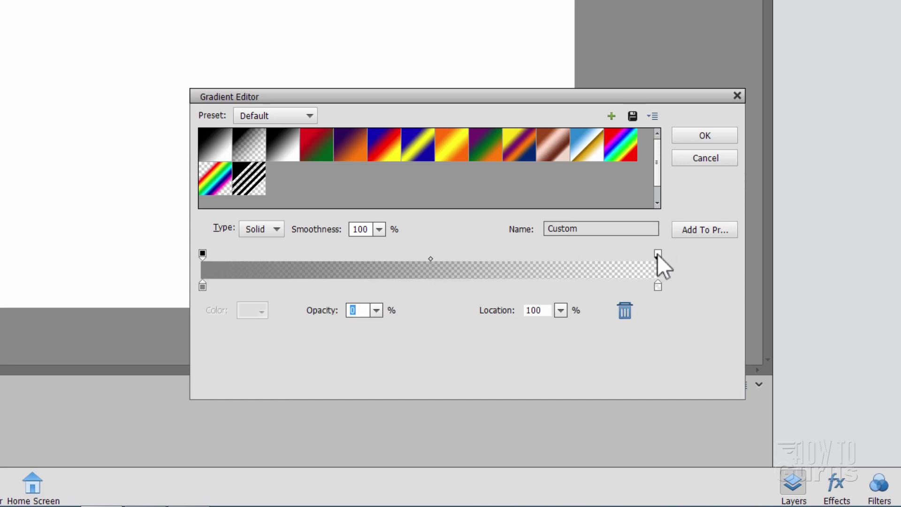
pyautogui.click(377, 311)
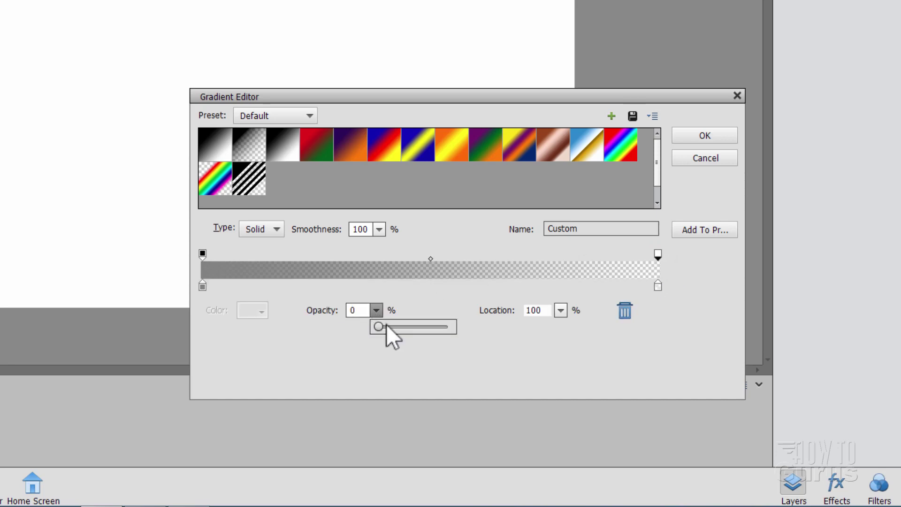
pyautogui.moveTo(381, 327); pyautogui.dragTo(571, 306)
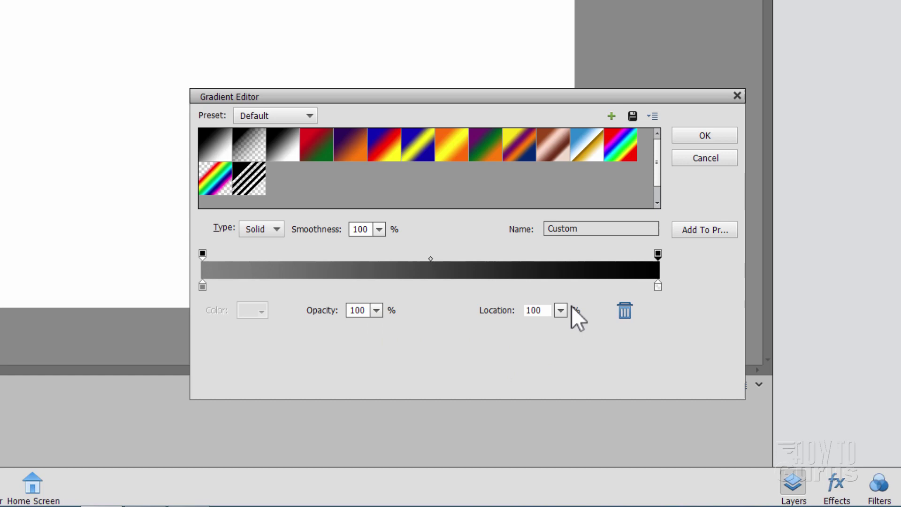
pyautogui.click(658, 288)
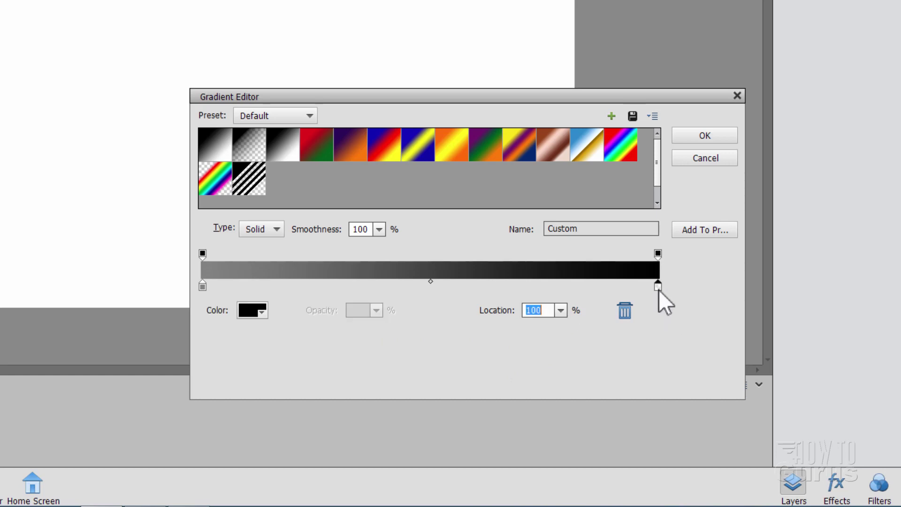
pyautogui.click(254, 312)
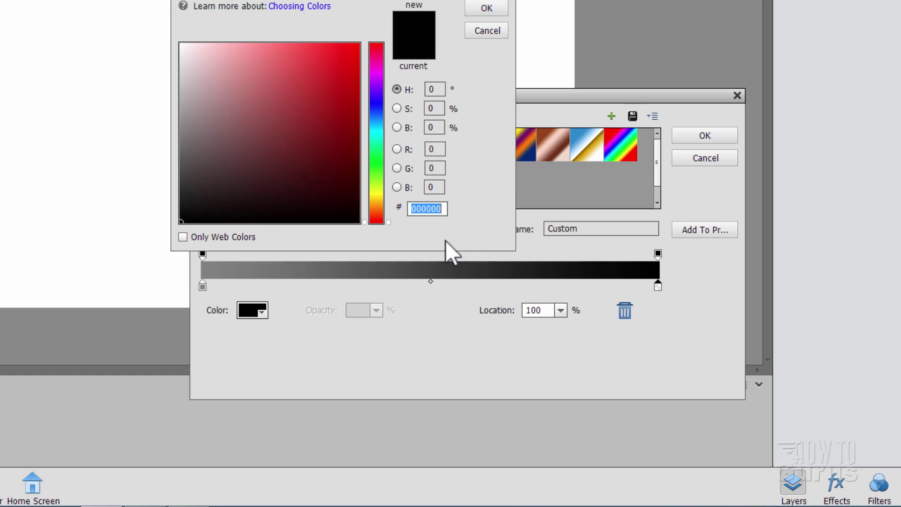
pyautogui.write('dadada')
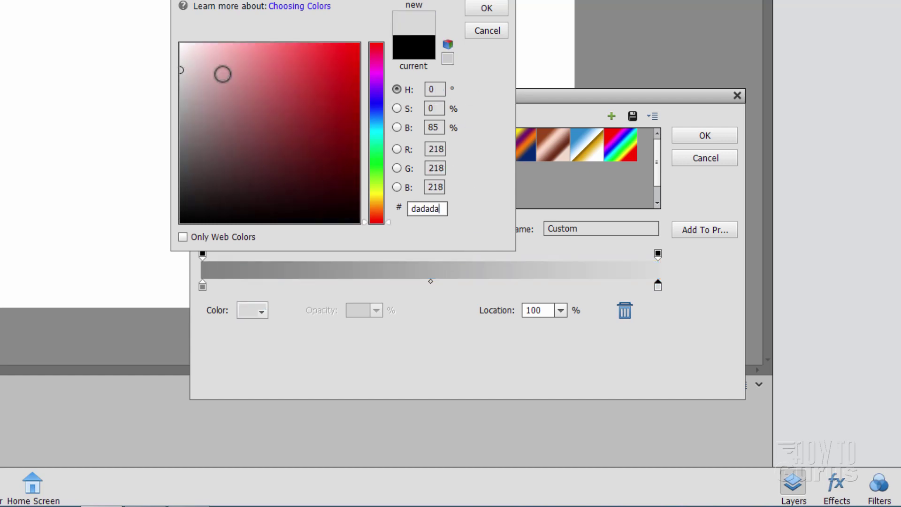
pyautogui.click(488, 11)
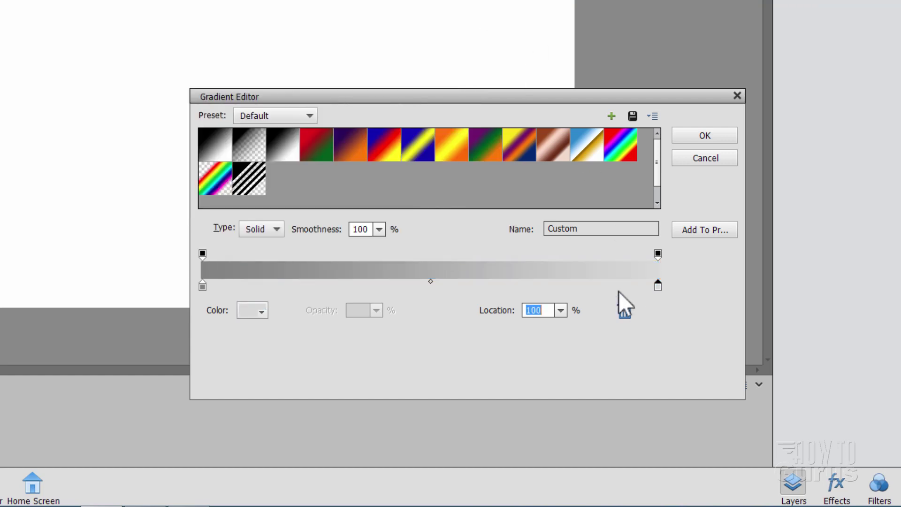
# - Accept the custom gradient and draw it straight down the blank background, from the dark upper edge to the light lower edge
pyautogui.click(703, 135)
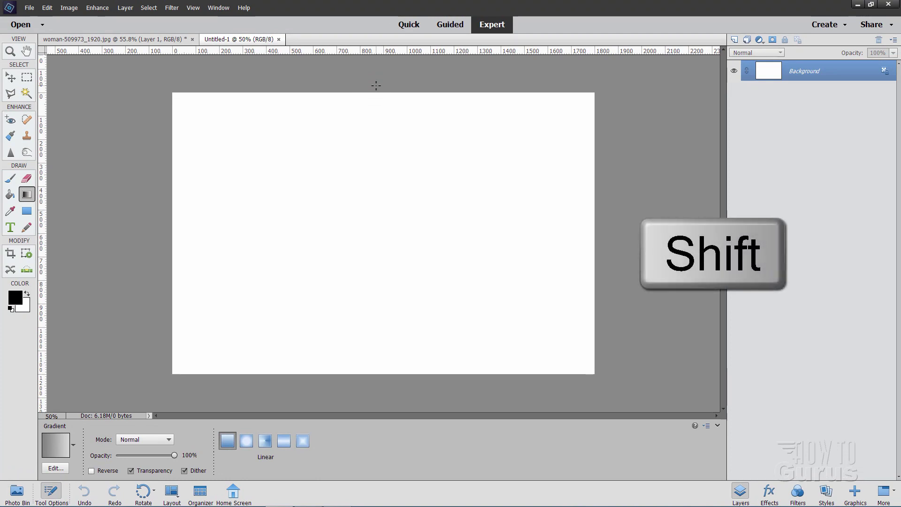
pyautogui.moveTo(373, 375); pyautogui.dragTo(373, 377)
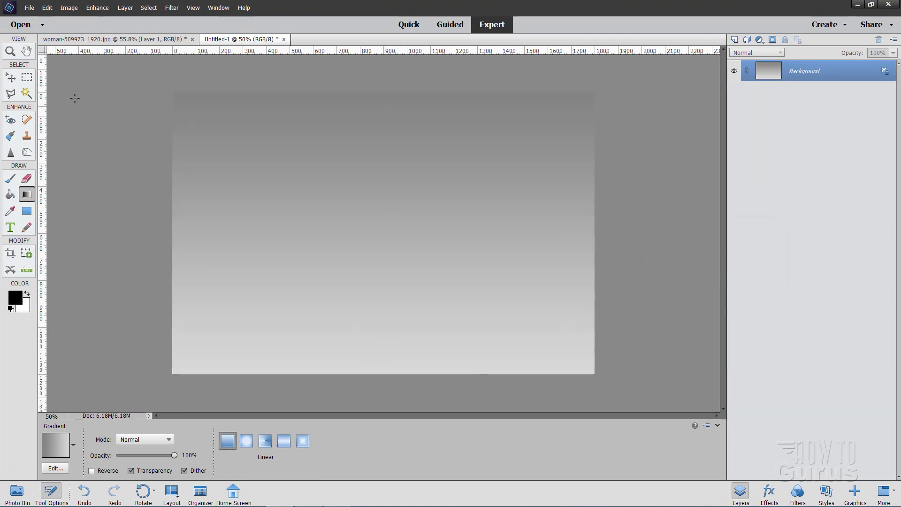
pyautogui.press('v')
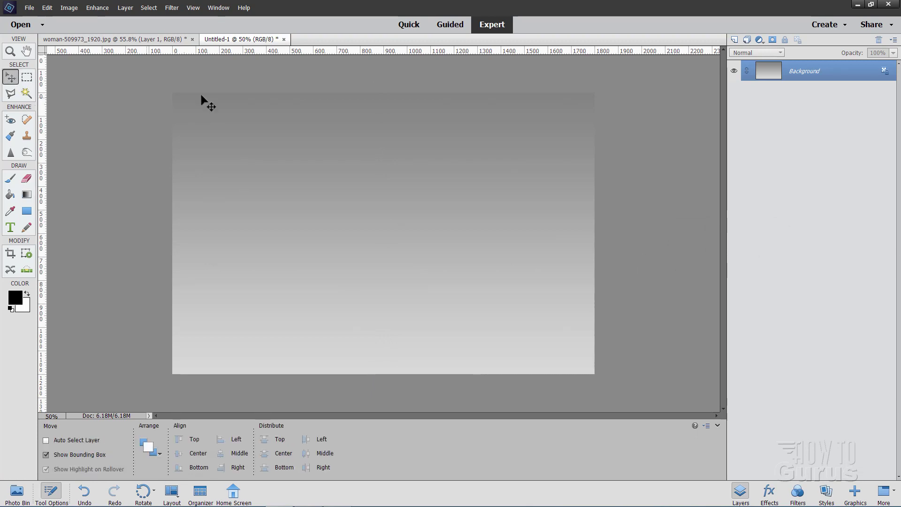
# - Float the woman-509973_1920.jpg document in its own window over the gradient document
pyautogui.click(142, 41)
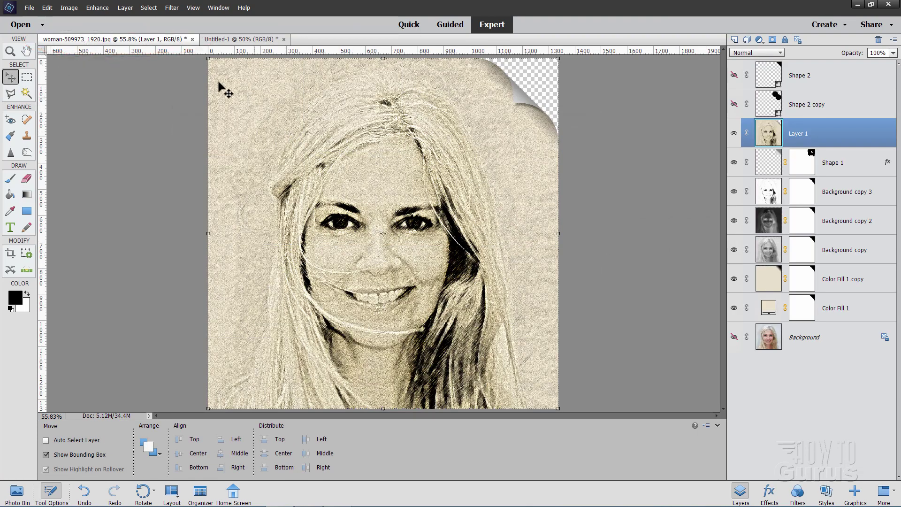
pyautogui.moveTo(149, 41); pyautogui.dragTo(578, 111)
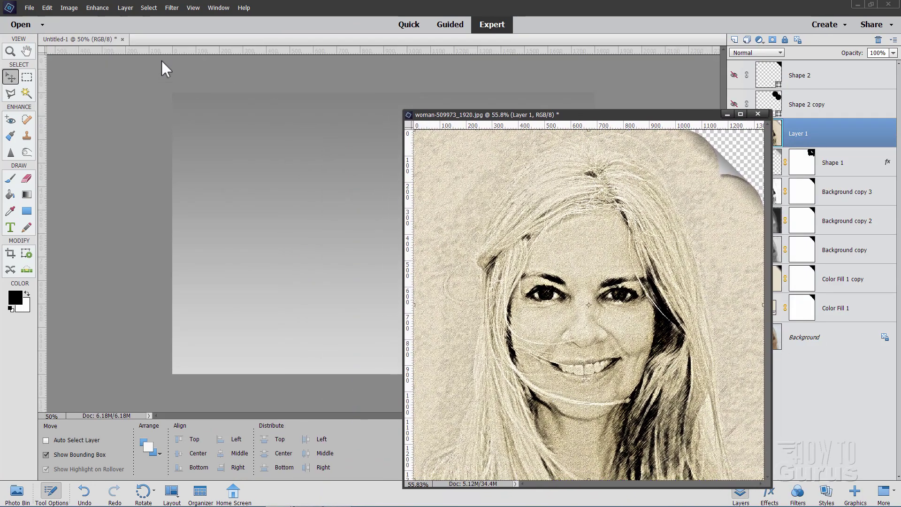
# - Check in the General preferences that Allow Floating Documents in Expert Mode is enabled
pyautogui.click(47, 7)
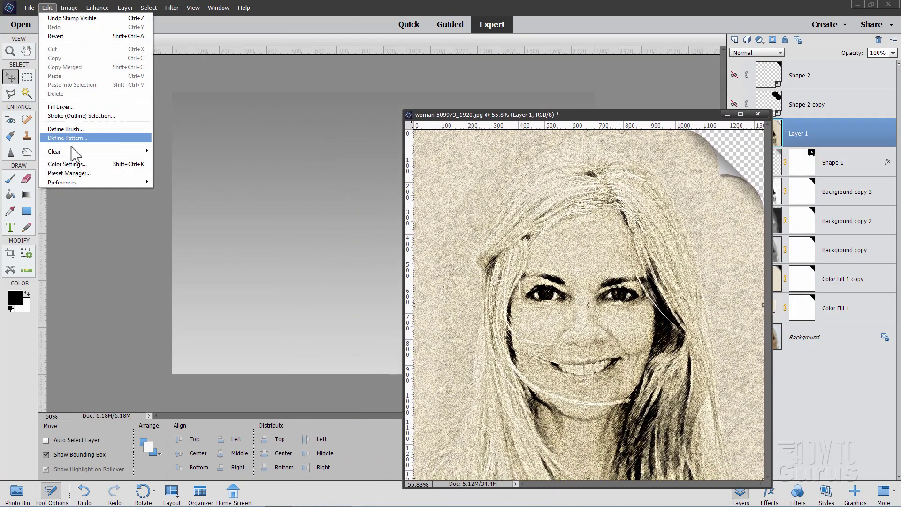
pyautogui.moveTo(78, 182)
pyautogui.click(167, 183)
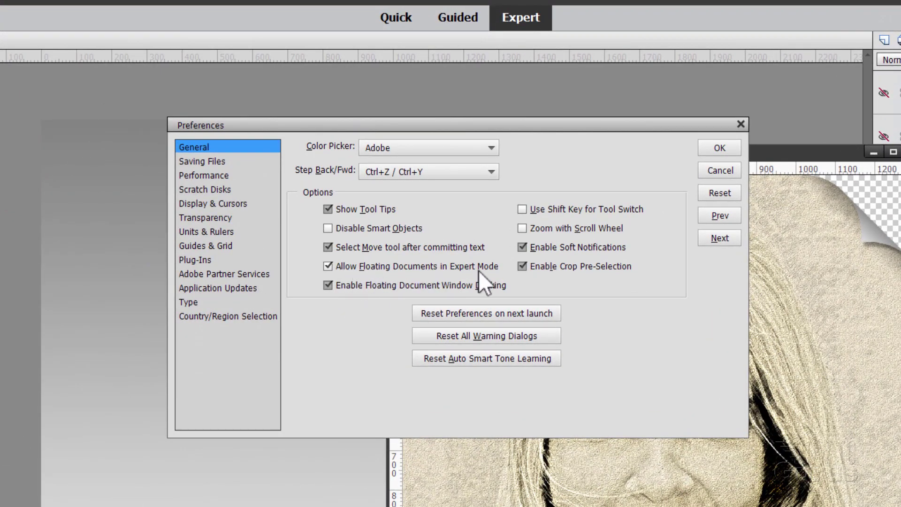
pyautogui.click(329, 267)
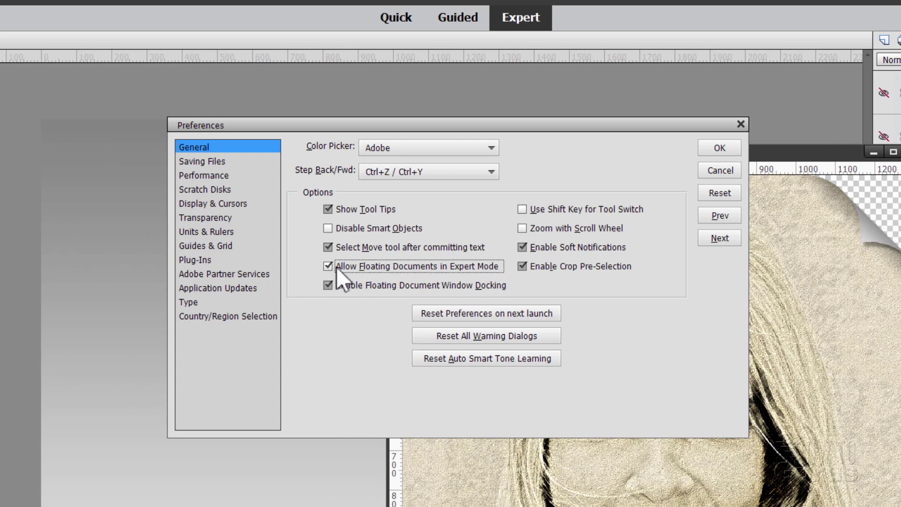
pyautogui.click(334, 267)
pyautogui.click(709, 146)
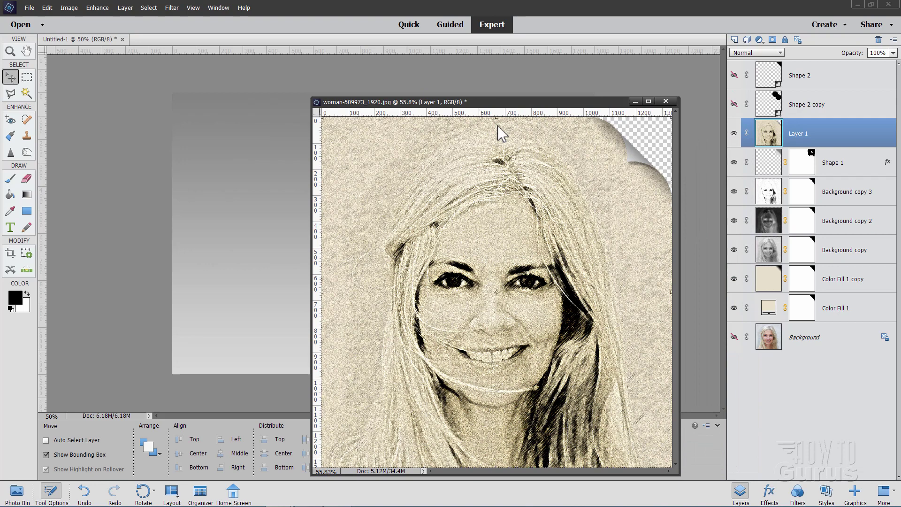
# - Copy the merged Layer 1 from the floating portrait document into Untitled-1 and minimize the portrait window
pyautogui.moveTo(497, 102); pyautogui.dragTo(578, 244)
pyautogui.moveTo(768, 136); pyautogui.dragTo(355, 196)
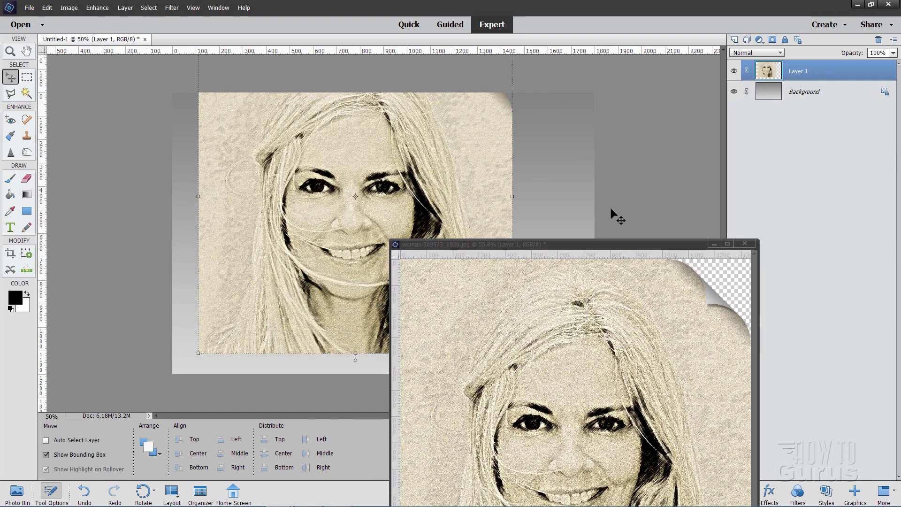
pyautogui.click(714, 244)
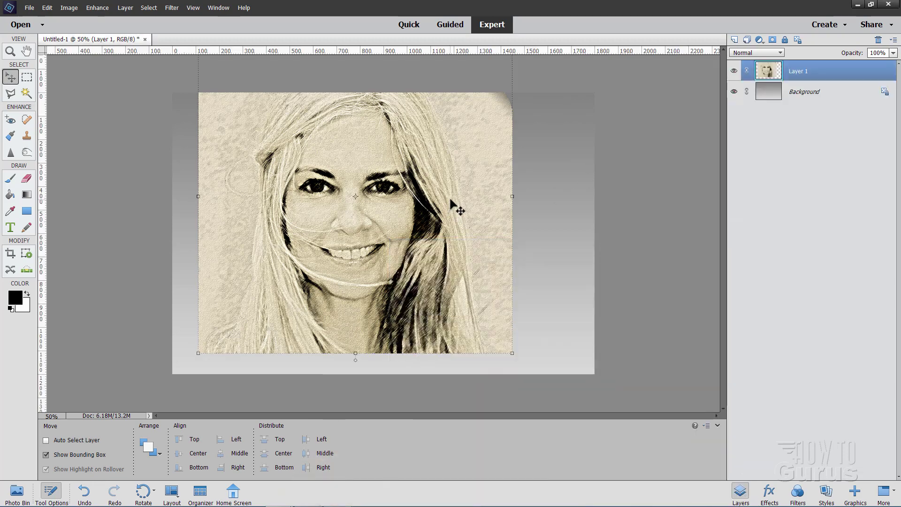
# - Scale the portrait layer to 75%, rotate it 20 degrees, and move it down so its top corner sits inside the gradient canvas
pyautogui.moveTo(450, 202); pyautogui.dragTo(457, 233)
pyautogui.hotkey('ctrl', 't')
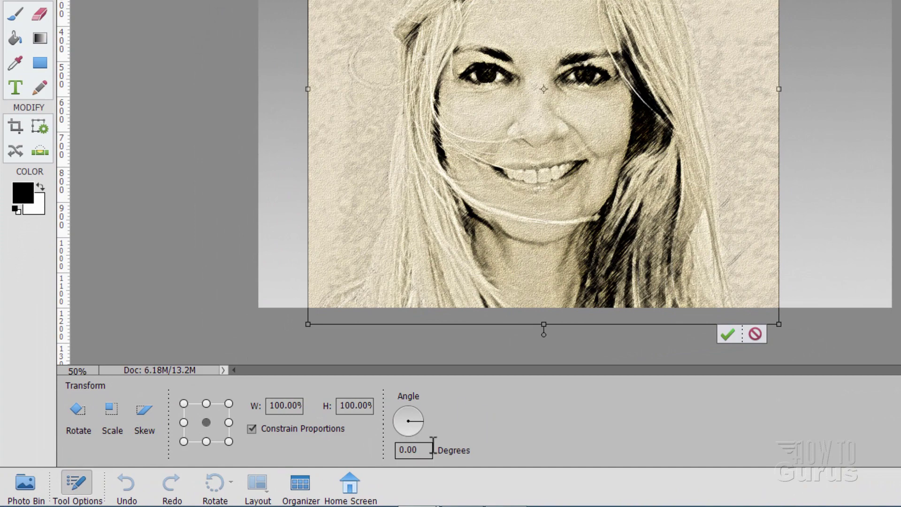
pyautogui.moveTo(269, 405); pyautogui.dragTo(299, 404)
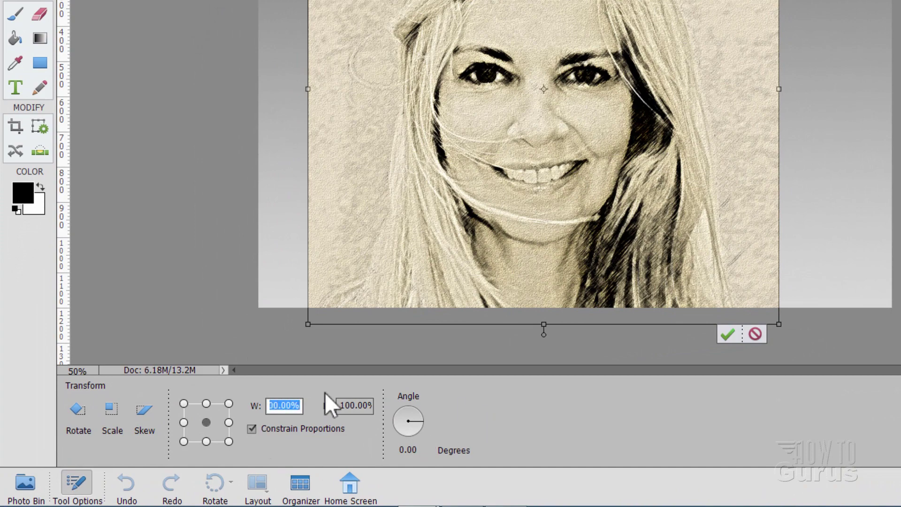
pyautogui.write('75')
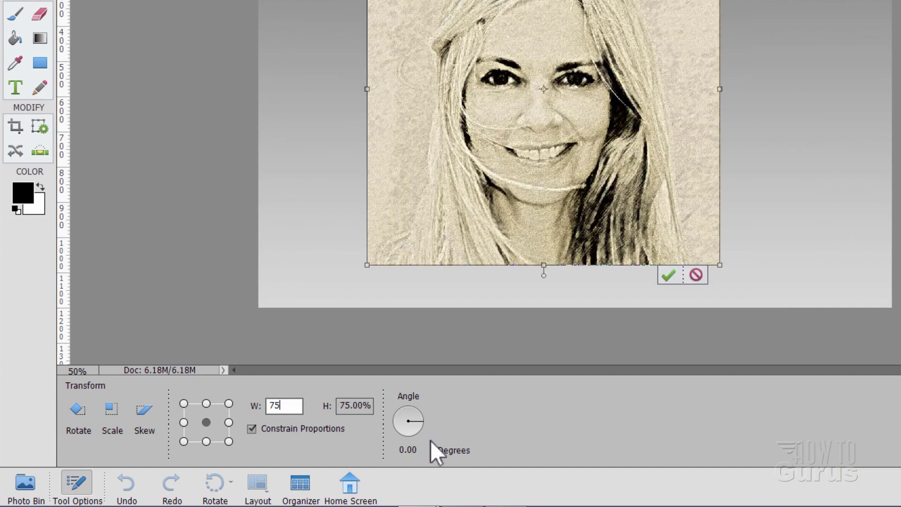
pyautogui.click(423, 451)
pyautogui.write('20')
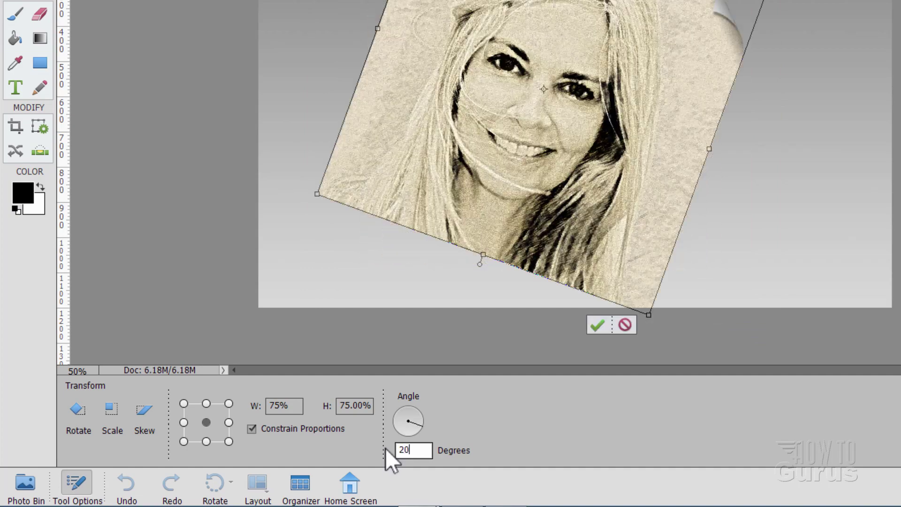
pyautogui.click(597, 325)
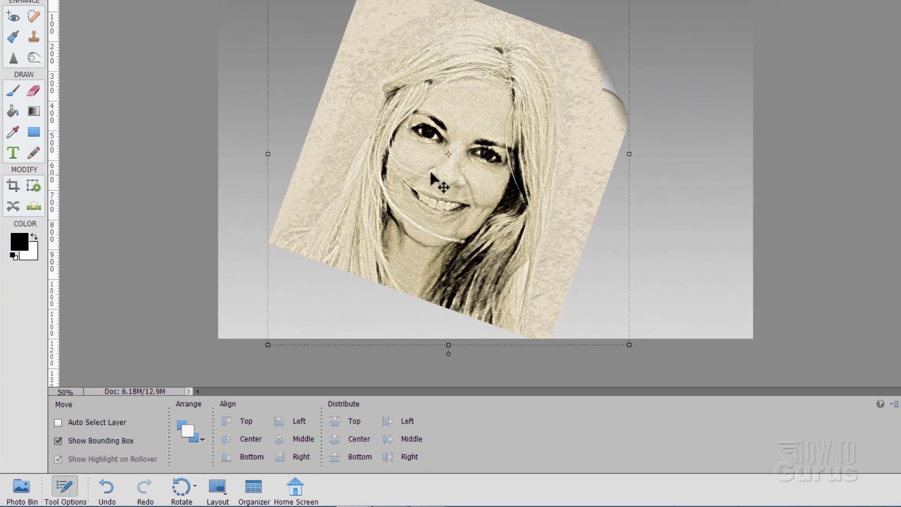
pyautogui.moveTo(509, 117); pyautogui.dragTo(510, 139)
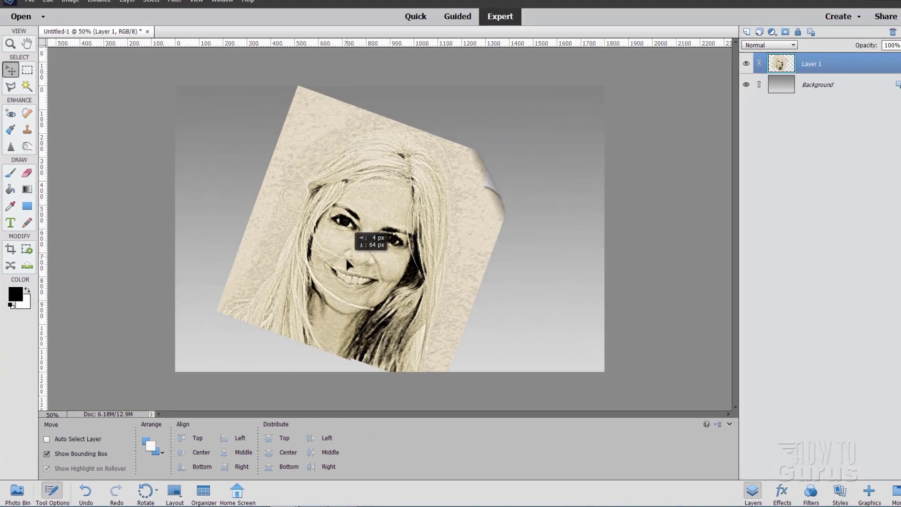
pyautogui.moveTo(347, 261); pyautogui.dragTo(339, 269)
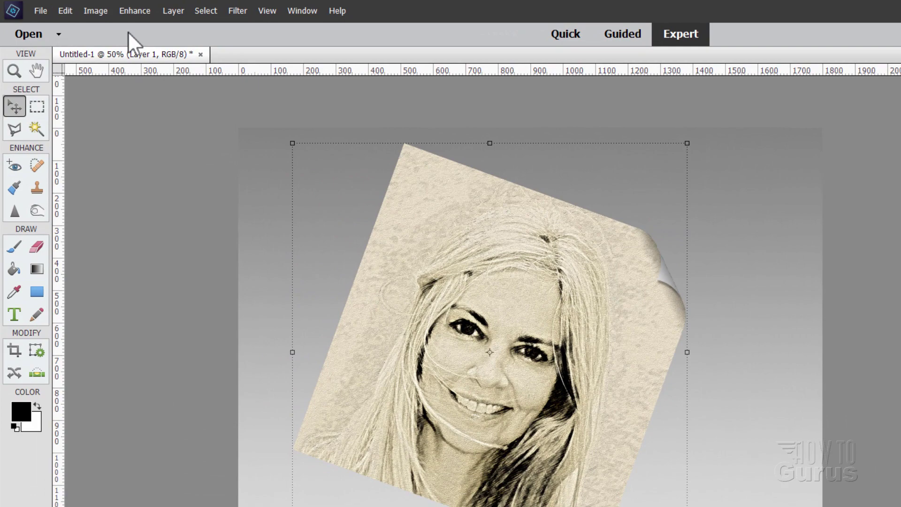
# - Distort the portrait layer by pulling its top-left corner inward, then shift the layer up and left on the canvas
pyautogui.click(69, 8)
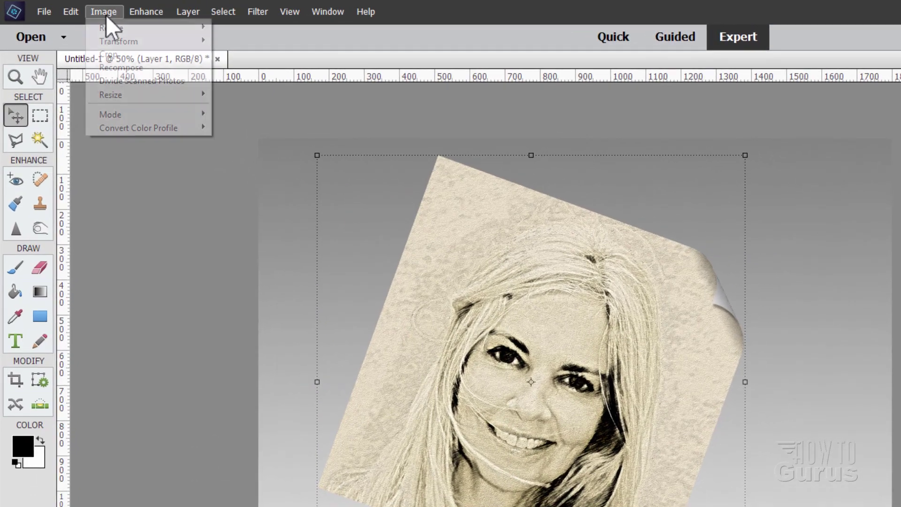
pyautogui.moveTo(120, 41)
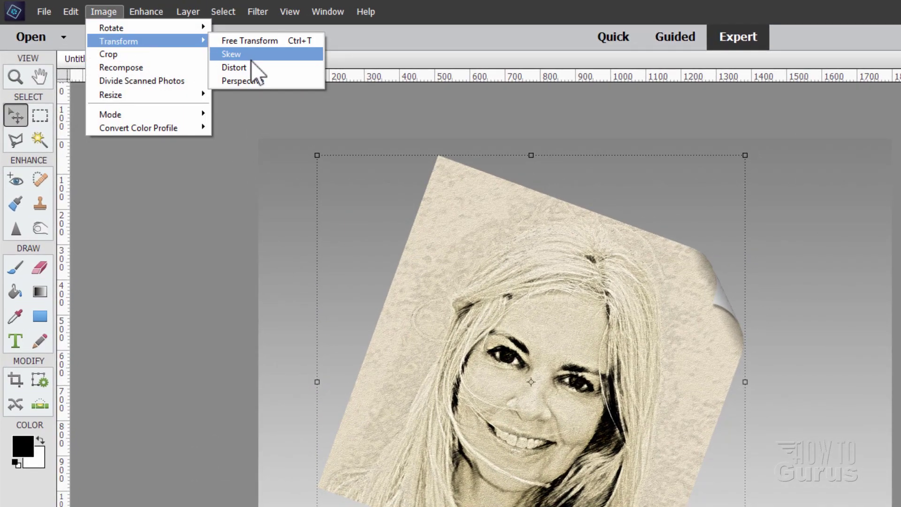
pyautogui.click(252, 67)
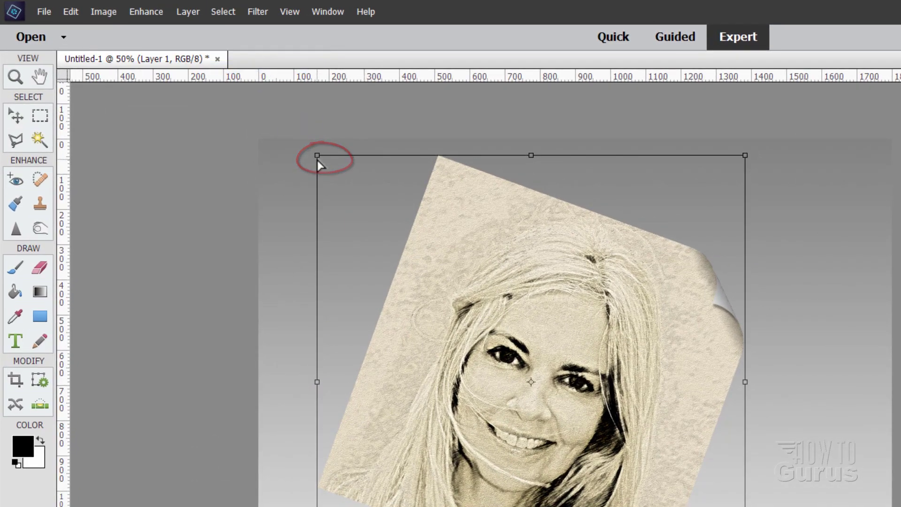
pyautogui.moveTo(321, 160); pyautogui.dragTo(392, 221)
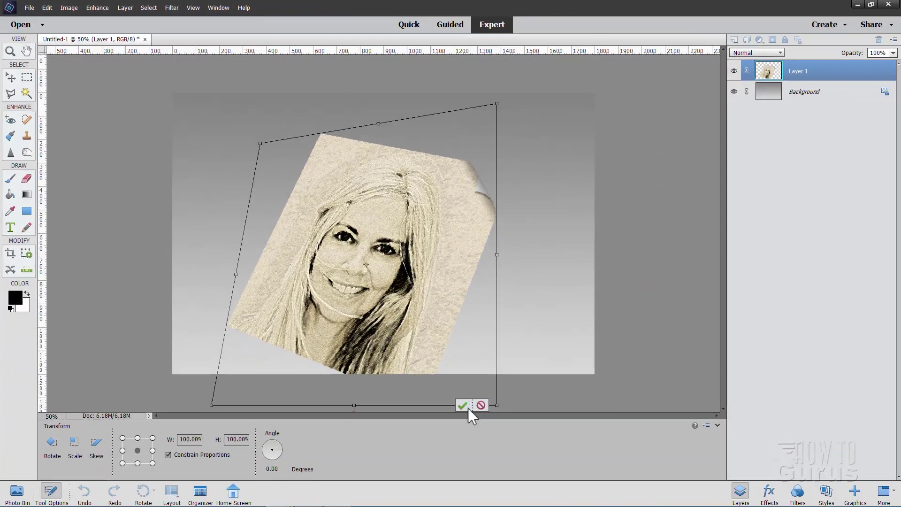
pyautogui.click(467, 408)
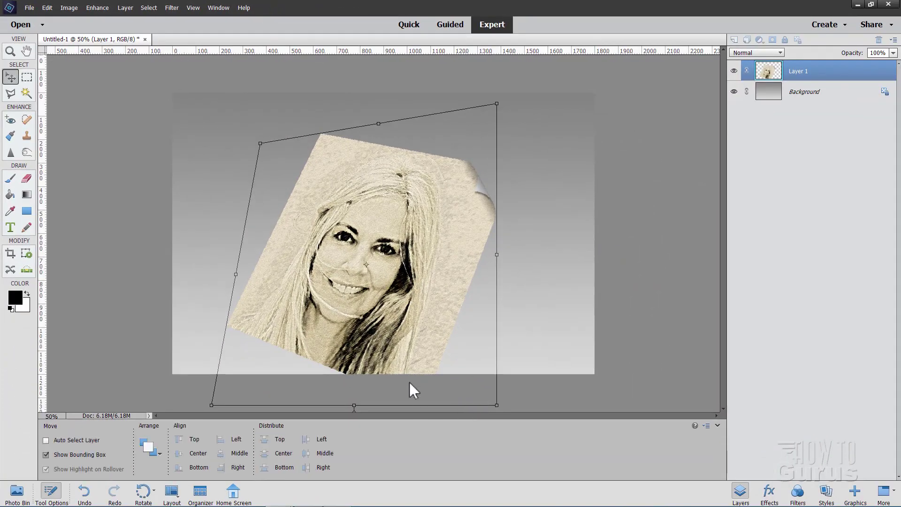
pyautogui.moveTo(399, 363); pyautogui.dragTo(373, 344)
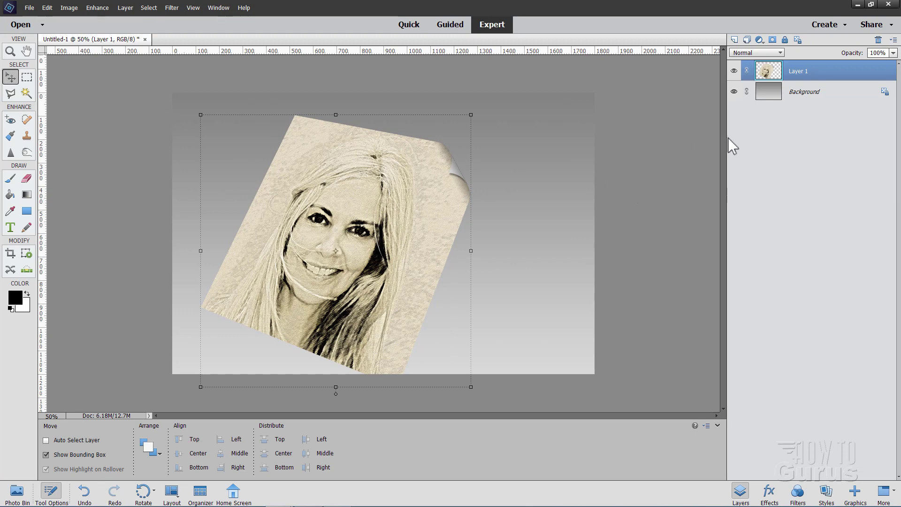
# - Add a drop shadow to the portrait layer with a lighting angle of 150°, size 18 px and distance 17 px
pyautogui.click(123, 7)
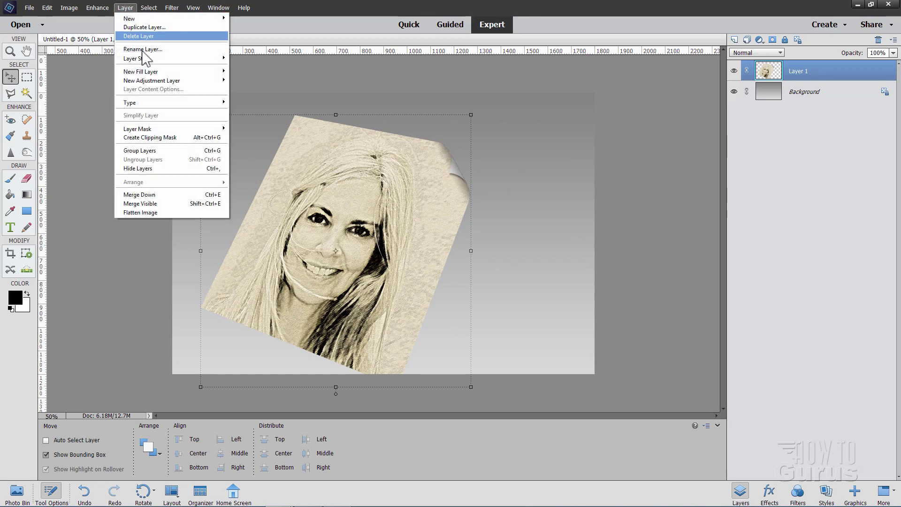
pyautogui.moveTo(152, 61)
pyautogui.click(239, 58)
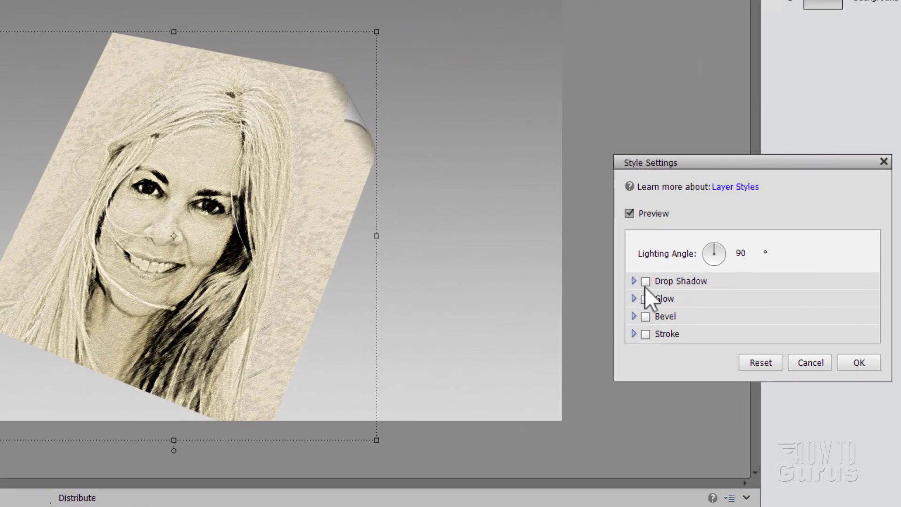
pyautogui.click(646, 282)
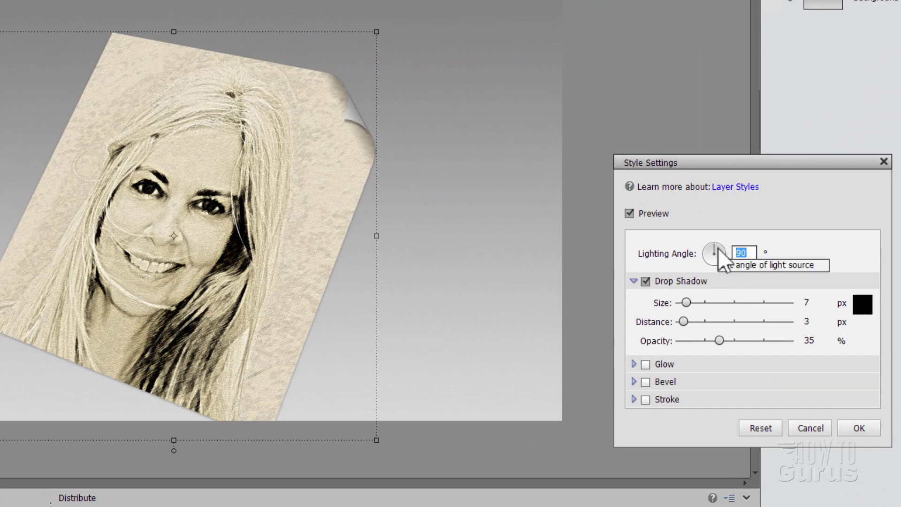
pyautogui.write('150')
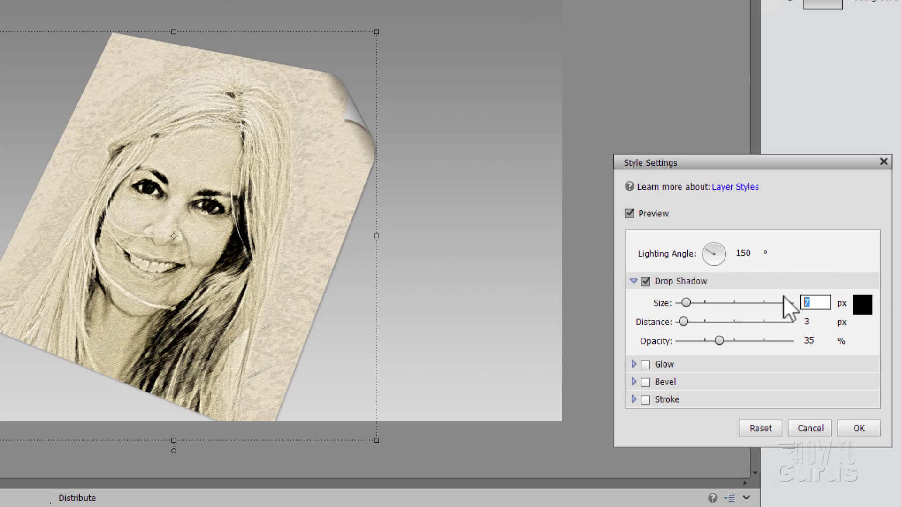
pyautogui.write('18')
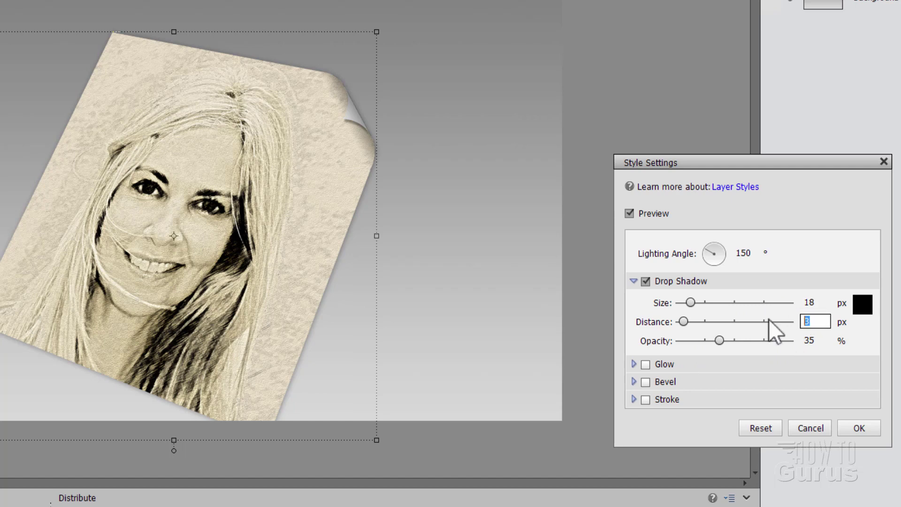
pyautogui.write('17')
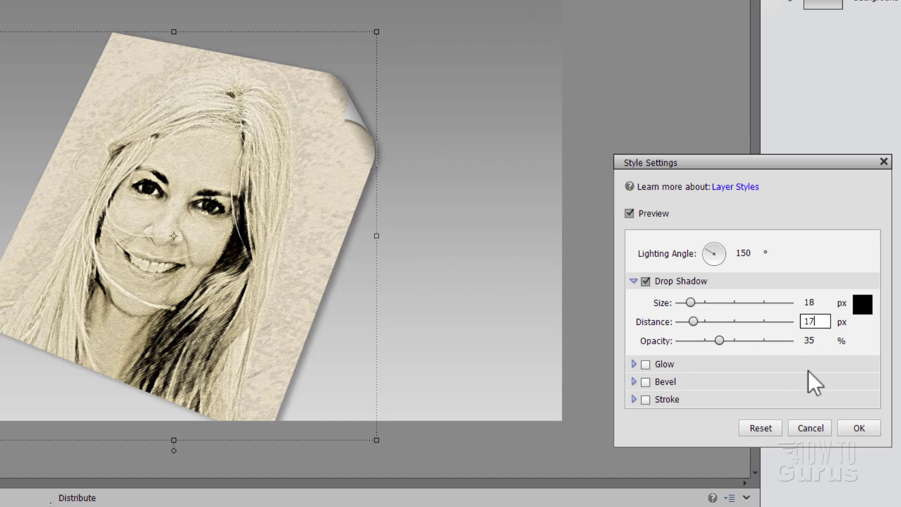
pyautogui.click(864, 429)
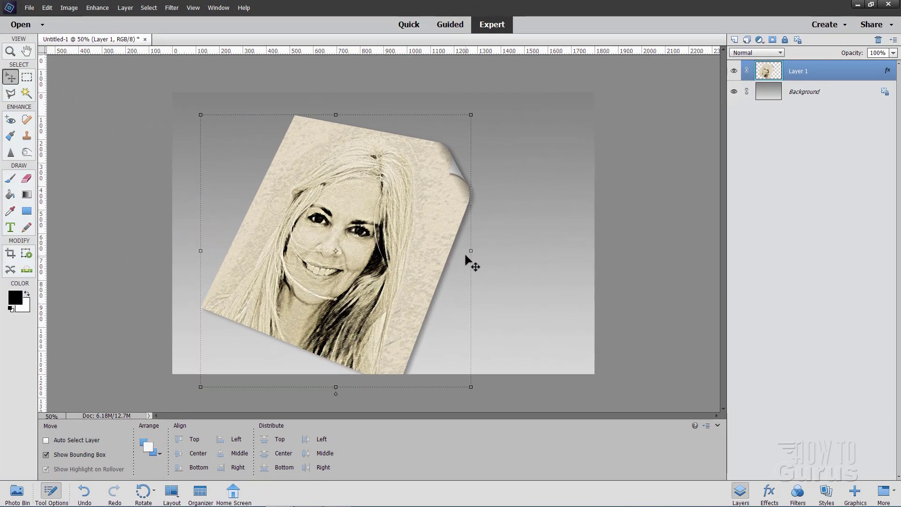
# - Open the recent file hand-805288_1920.jpg and rotate the image 180°
pyautogui.click(30, 8)
pyautogui.moveTo(46, 43)
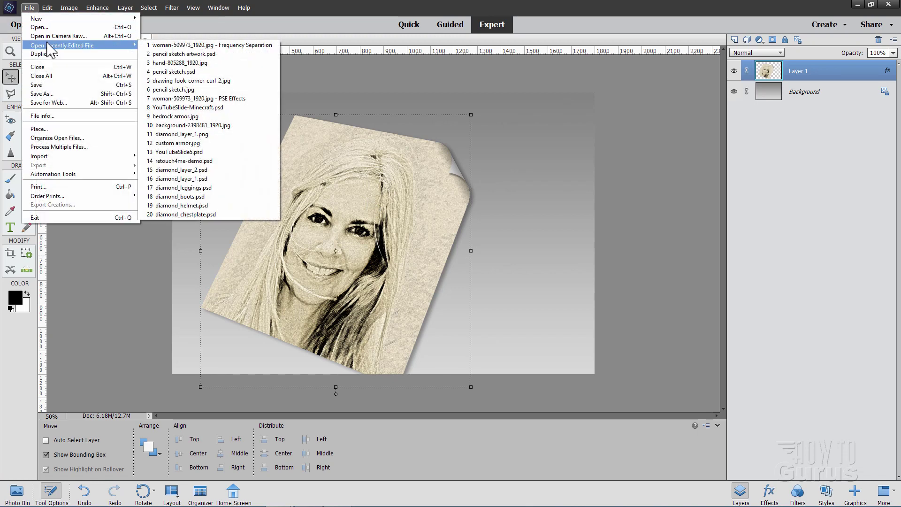
pyautogui.click(191, 63)
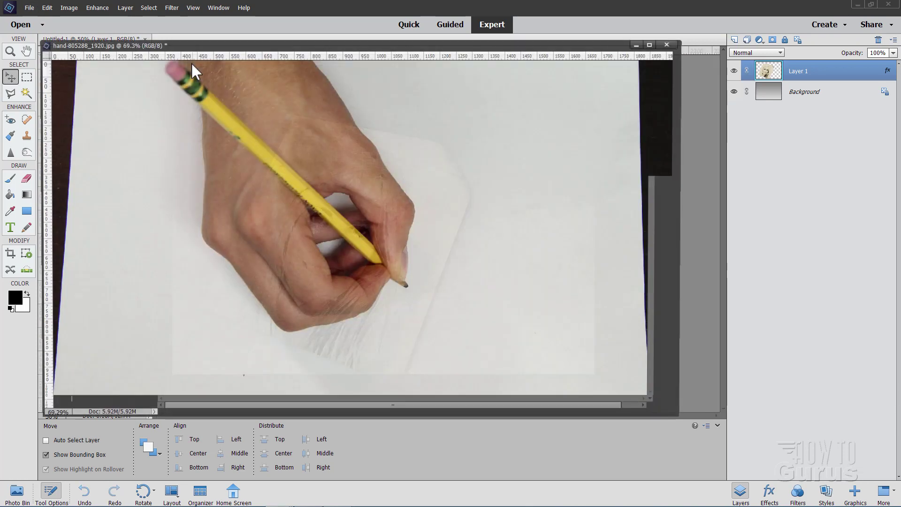
pyautogui.moveTo(190, 39); pyautogui.dragTo(442, 97)
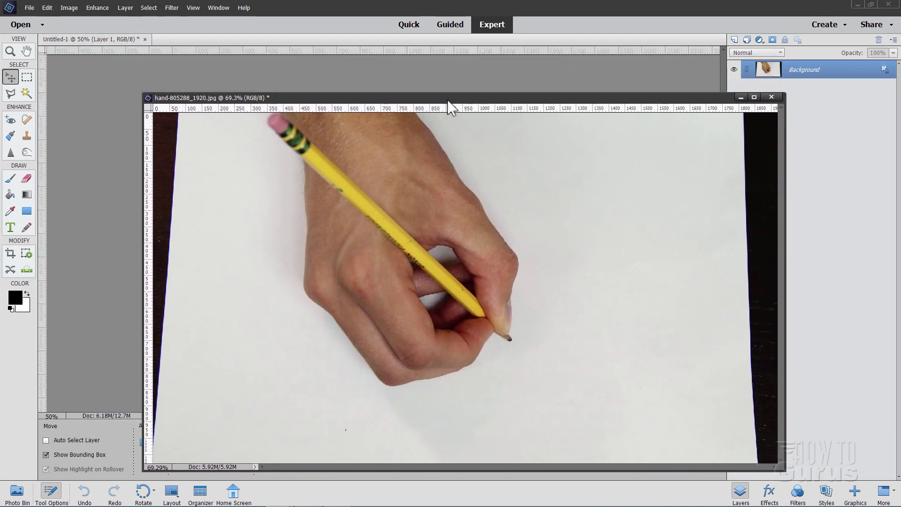
pyautogui.click(68, 8)
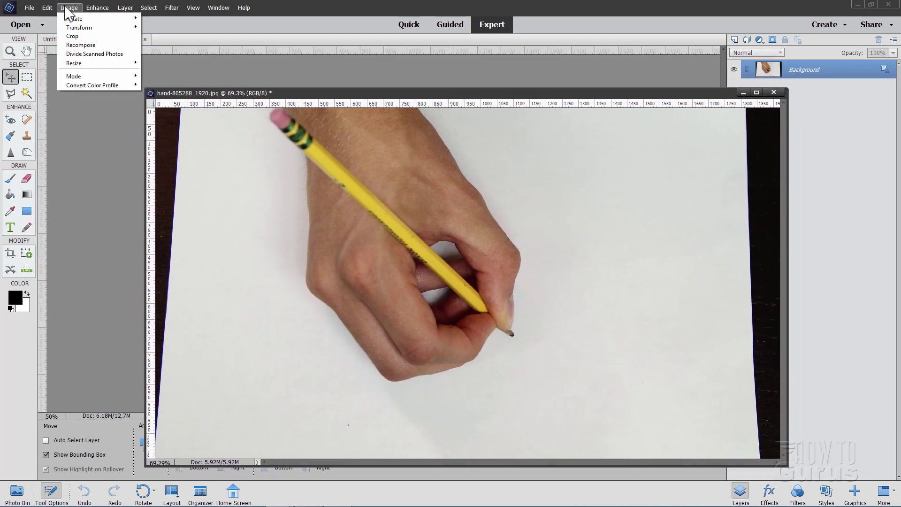
pyautogui.moveTo(73, 19)
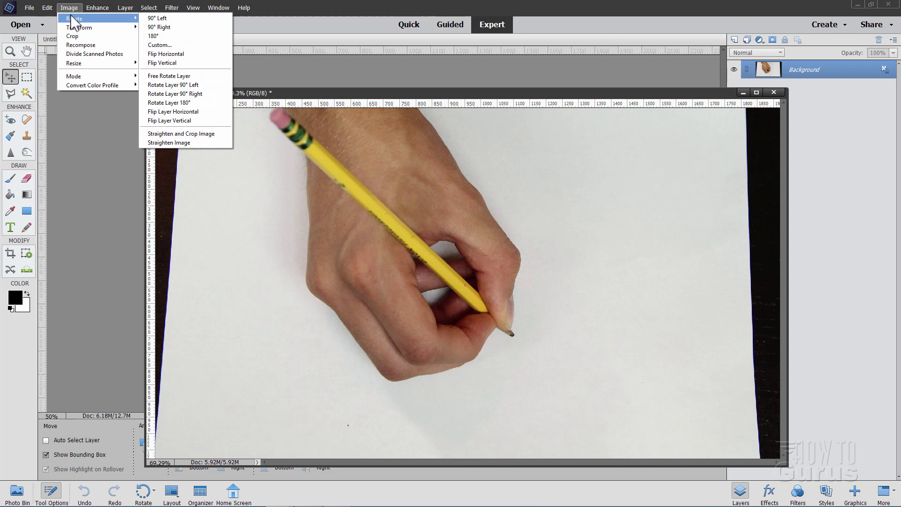
pyautogui.click(155, 36)
# - Copy the hand image's Background layer into Untitled-1 above the portrait, and close the hand document
pyautogui.moveTo(430, 95)
pyautogui.mouseDown()
pyautogui.moveTo(579, 232)
pyautogui.moveTo(675, 294)
pyautogui.moveTo(420, 127)
pyautogui.moveTo(684, 311)
pyautogui.mouseUp()
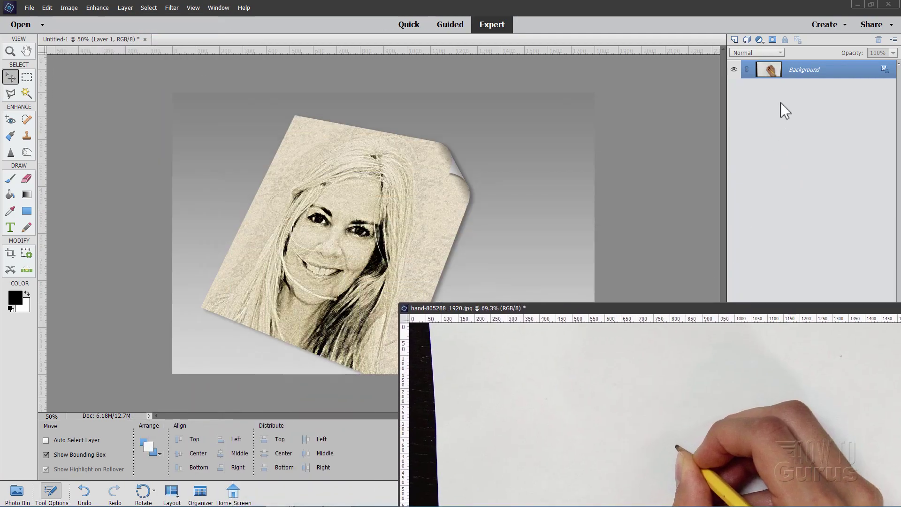
pyautogui.moveTo(774, 76); pyautogui.dragTo(359, 183)
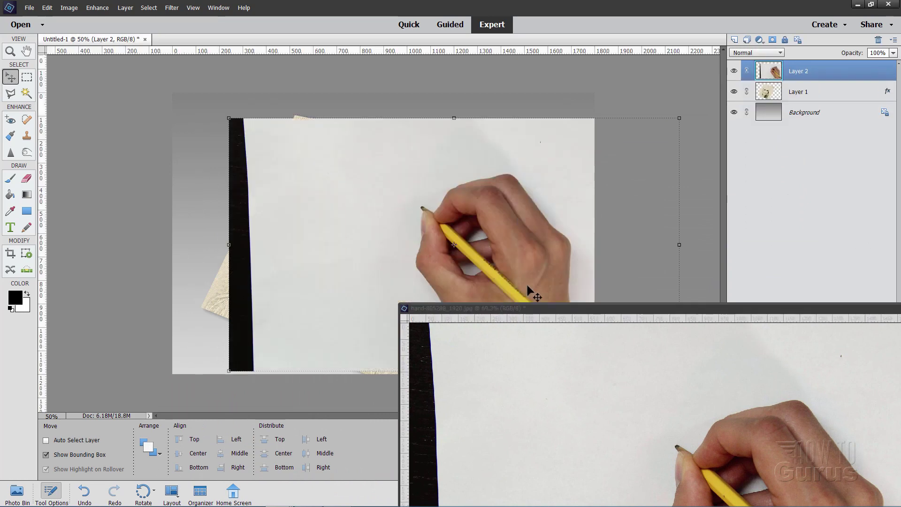
pyautogui.moveTo(570, 320); pyautogui.dragTo(242, 128)
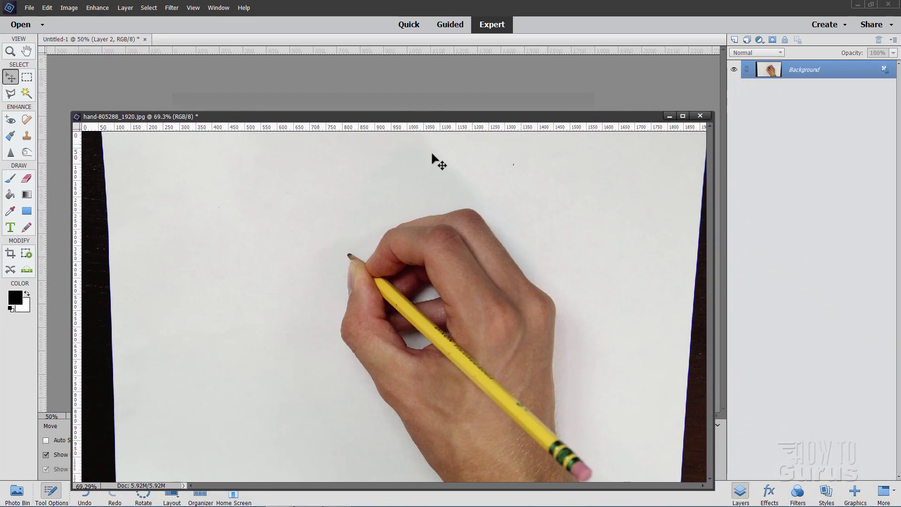
pyautogui.click(700, 115)
pyautogui.click(452, 199)
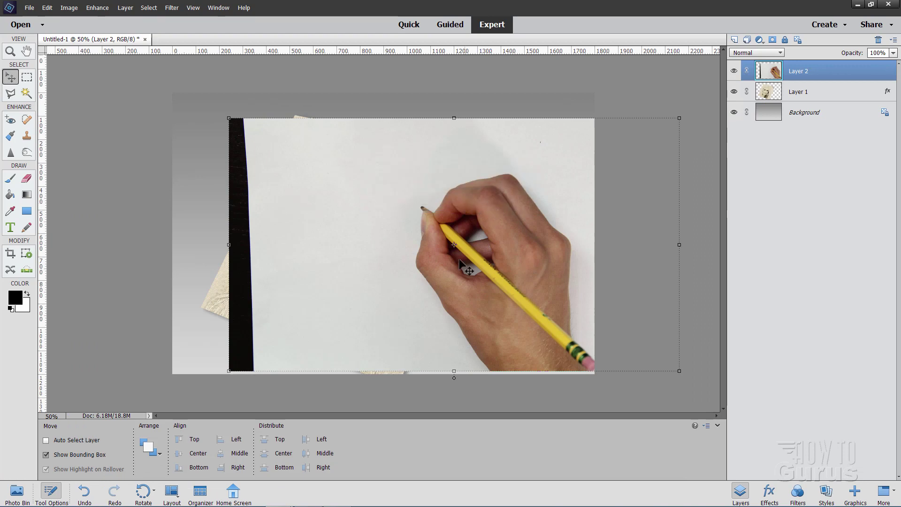
# - Scale the hand layer to 70% and position it with the pencil tip over the lower half of the portrait
pyautogui.moveTo(452, 303)
pyautogui.mouseDown()
pyautogui.moveTo(388, 296)
pyautogui.moveTo(397, 318)
pyautogui.moveTo(443, 310)
pyautogui.mouseUp()
pyautogui.hotkey('ctrl', 't')
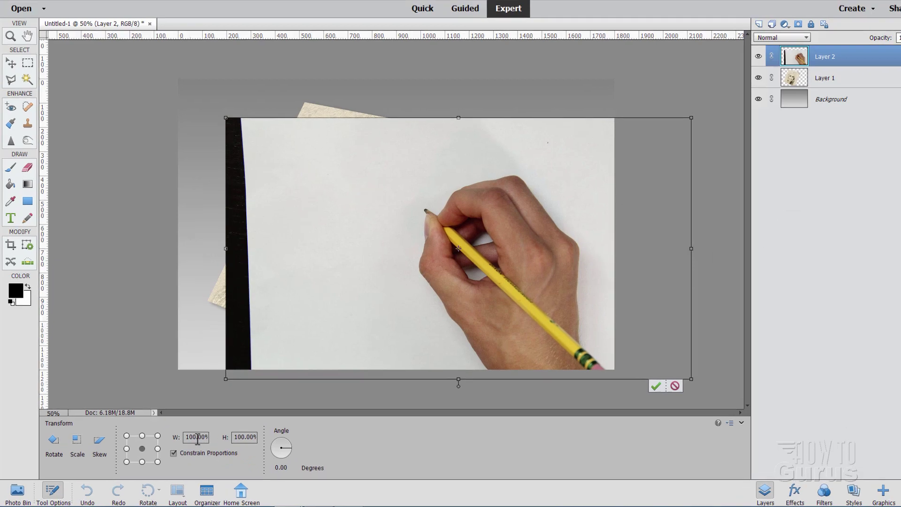
pyautogui.doubleClick(197, 438)
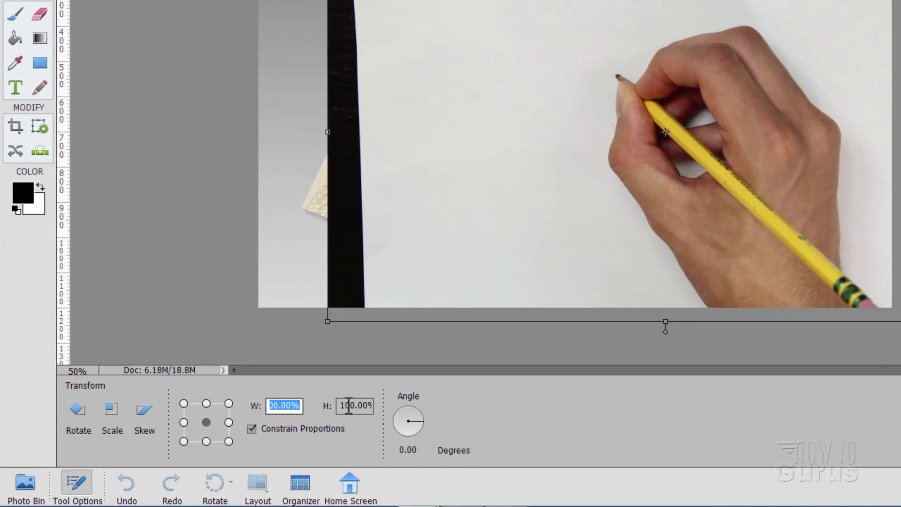
pyautogui.write('70')
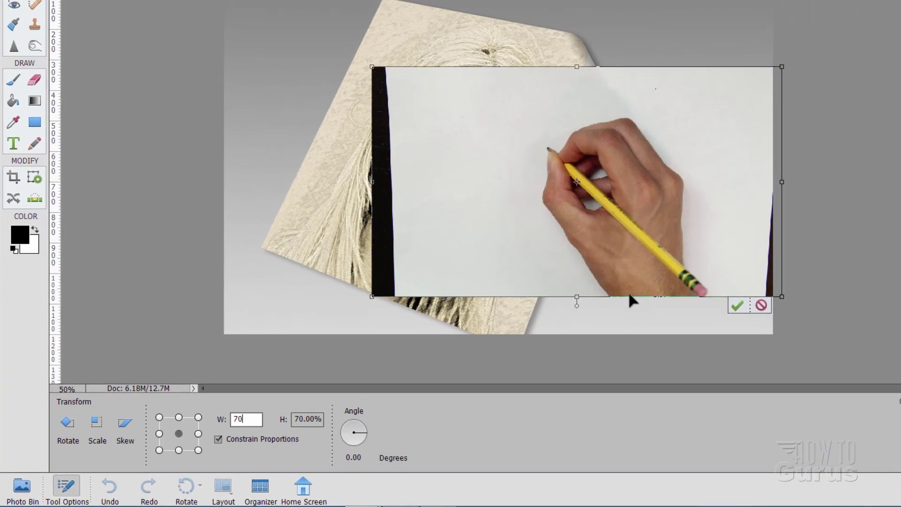
pyautogui.moveTo(682, 236); pyautogui.dragTo(685, 237)
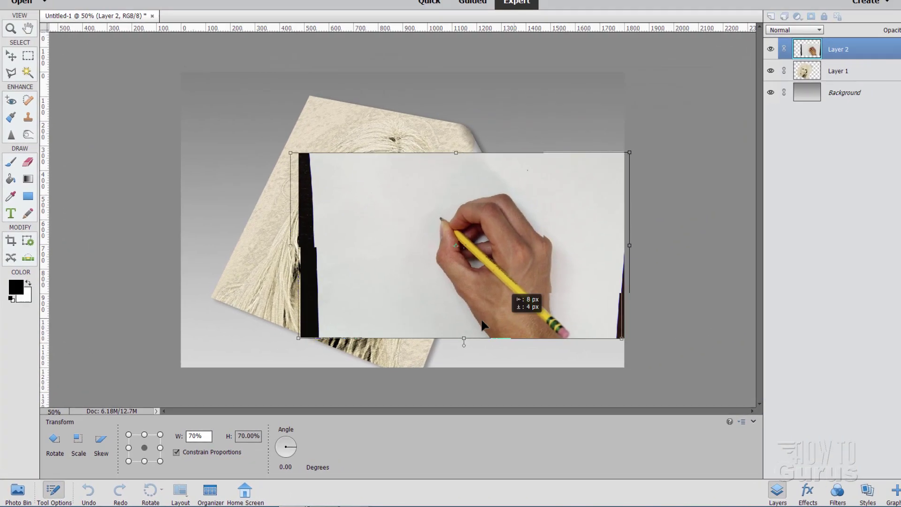
pyautogui.moveTo(480, 318); pyautogui.dragTo(462, 319)
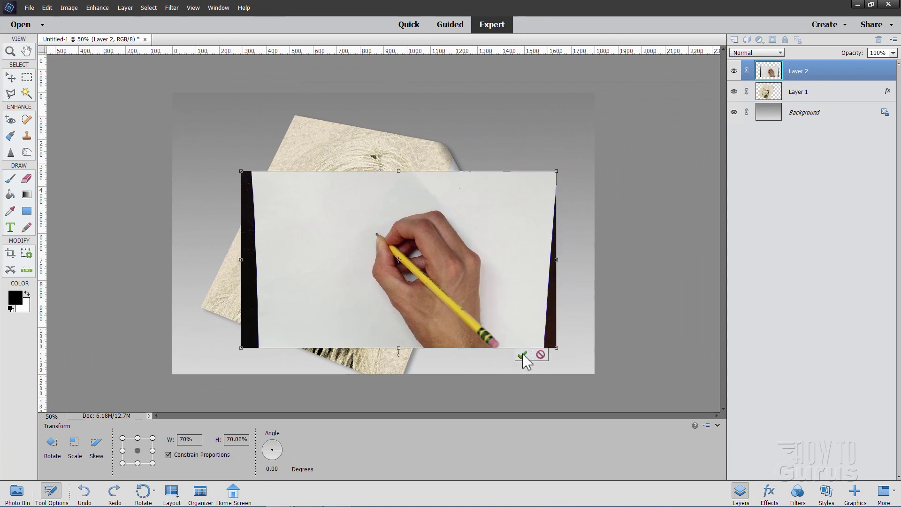
pyautogui.click(522, 356)
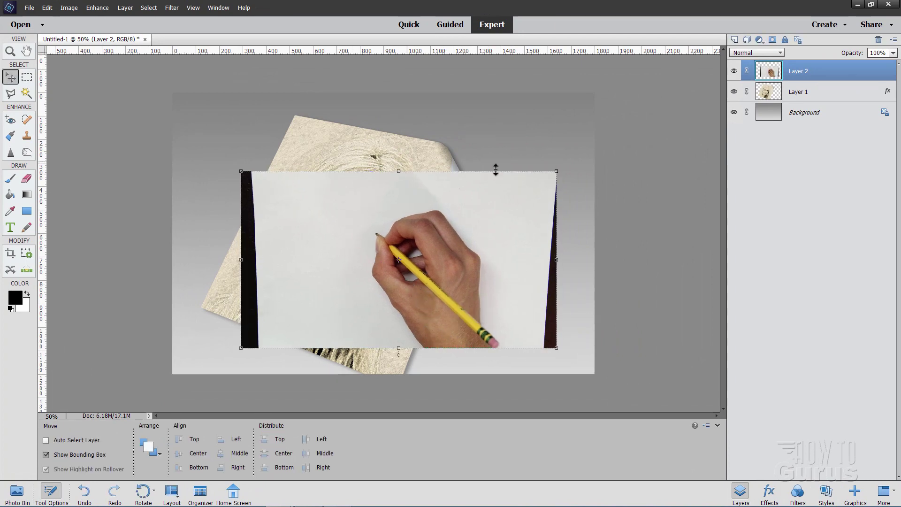
# - Add a layer mask to the hand layer, Layer 2, with the Magic Wand ready at a tolerance of 50
pyautogui.click(10, 51)
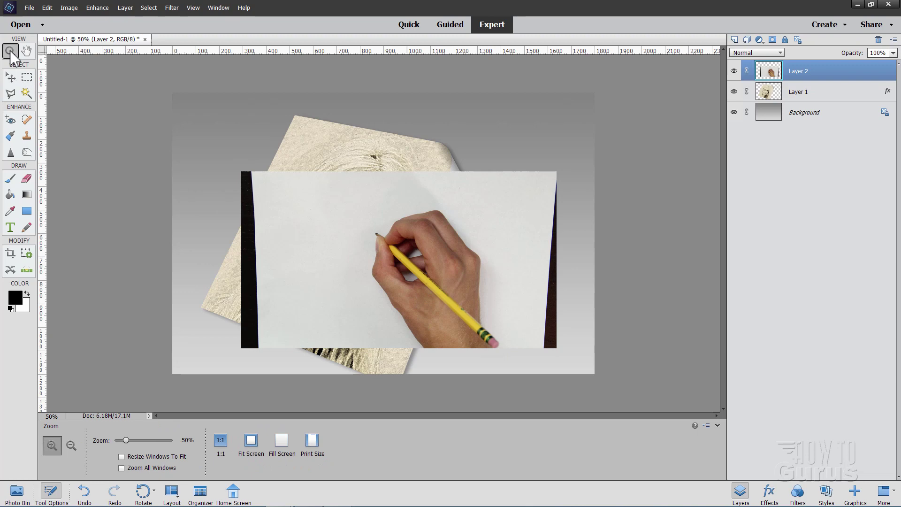
pyautogui.click(396, 284)
pyautogui.click(432, 285)
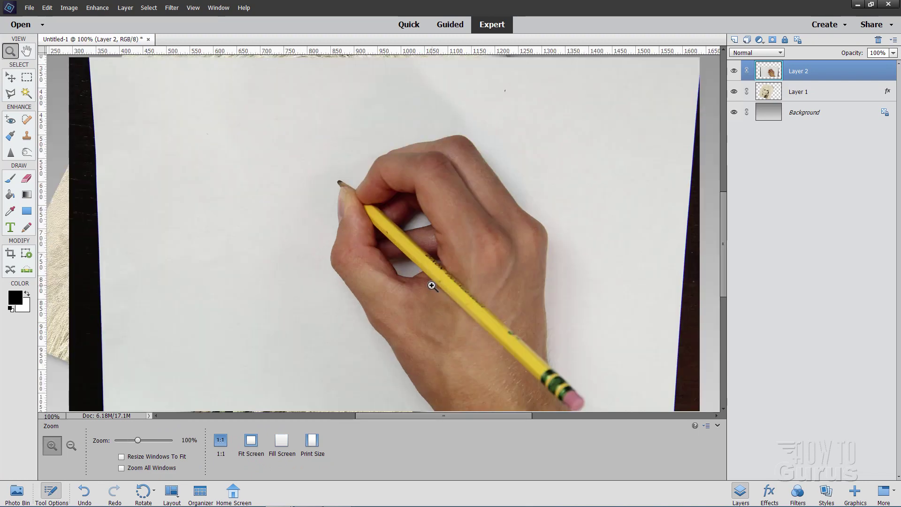
pyautogui.click(27, 93)
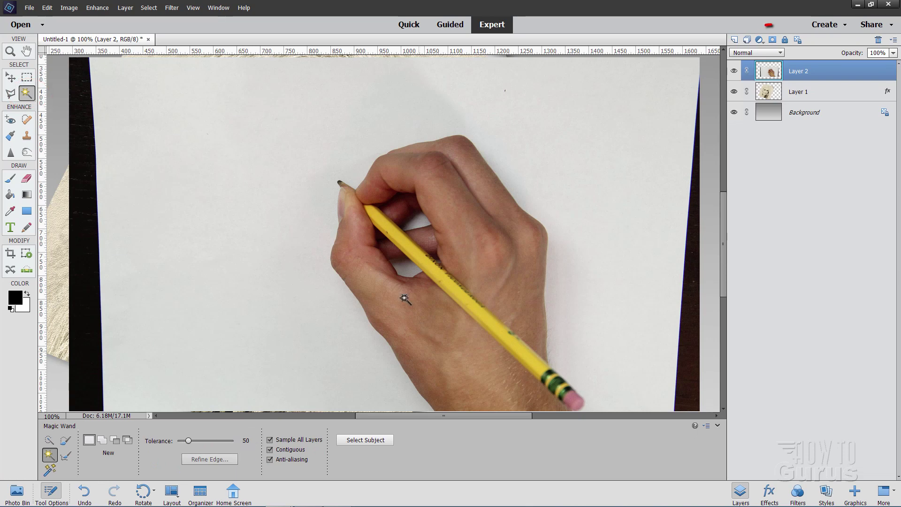
pyautogui.click(772, 39)
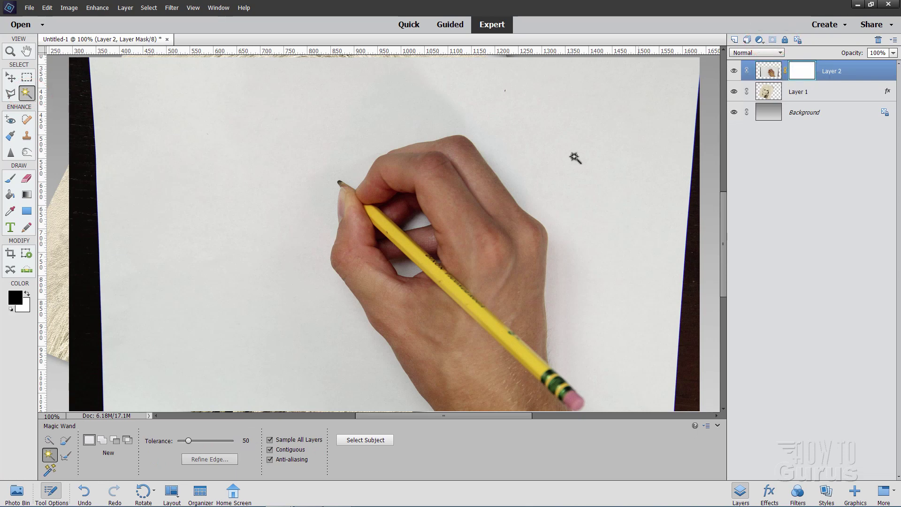
# - Select the upper white gap between the fingers, paint it black on the hand layer's mask, and deselect
pyautogui.click(420, 223)
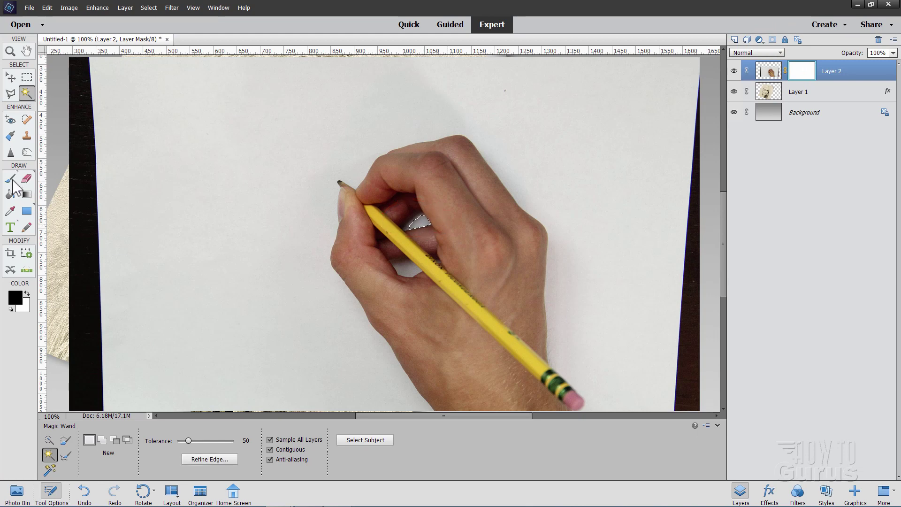
pyautogui.click(10, 179)
pyautogui.click(408, 235)
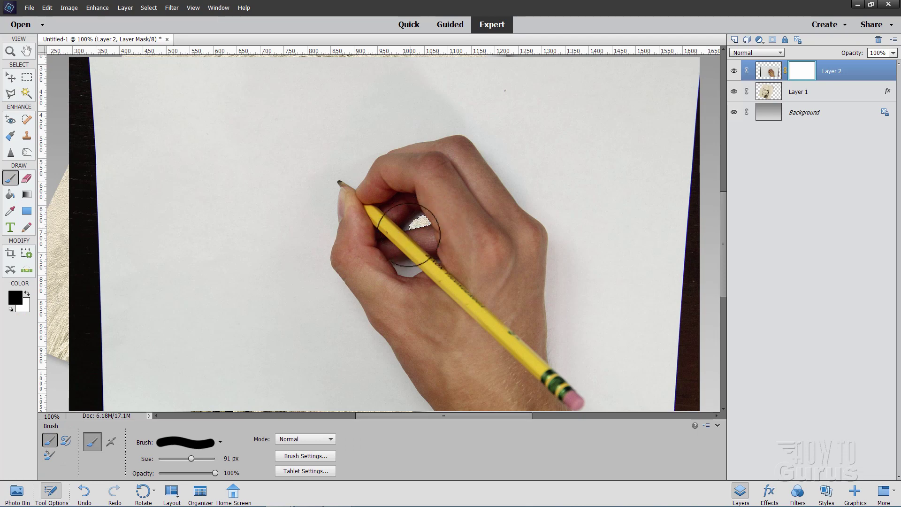
pyautogui.click(149, 7)
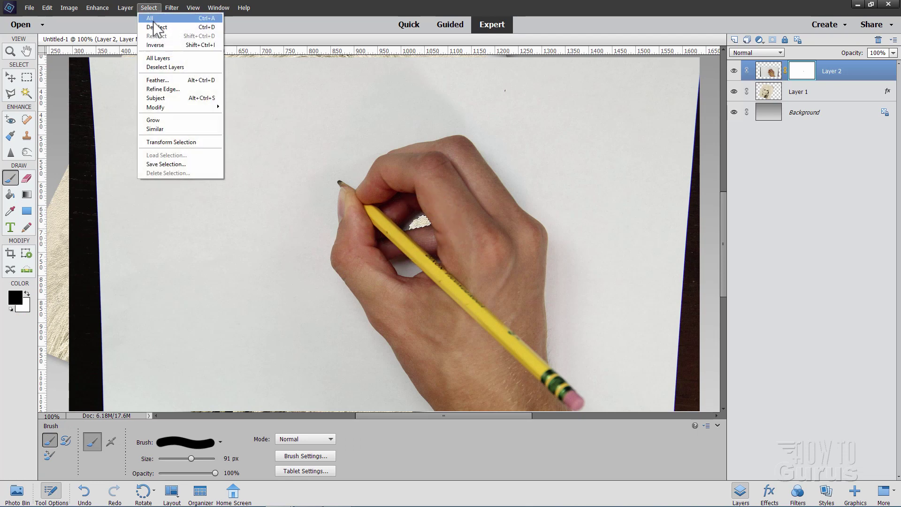
pyautogui.click(156, 26)
# - Select the white gap between the thumb and the pencil and paint it black on the layer mask
pyautogui.click(27, 93)
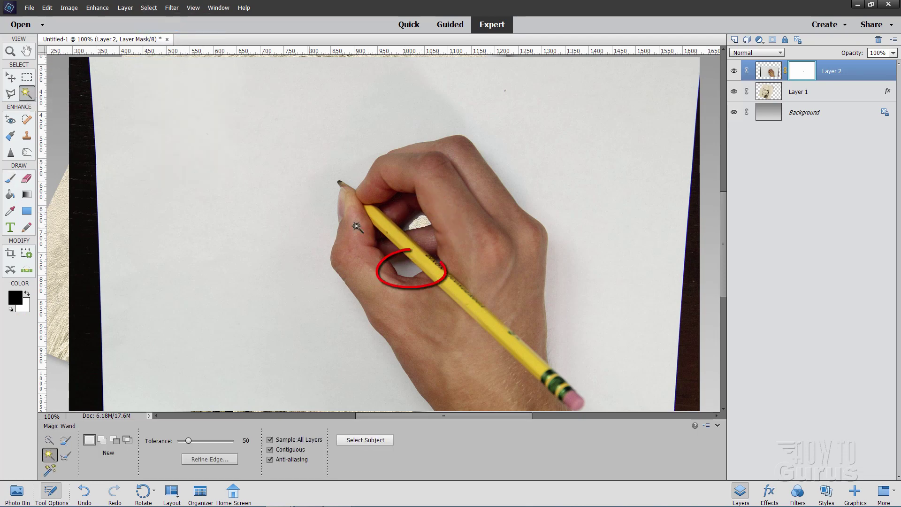
pyautogui.click(407, 270)
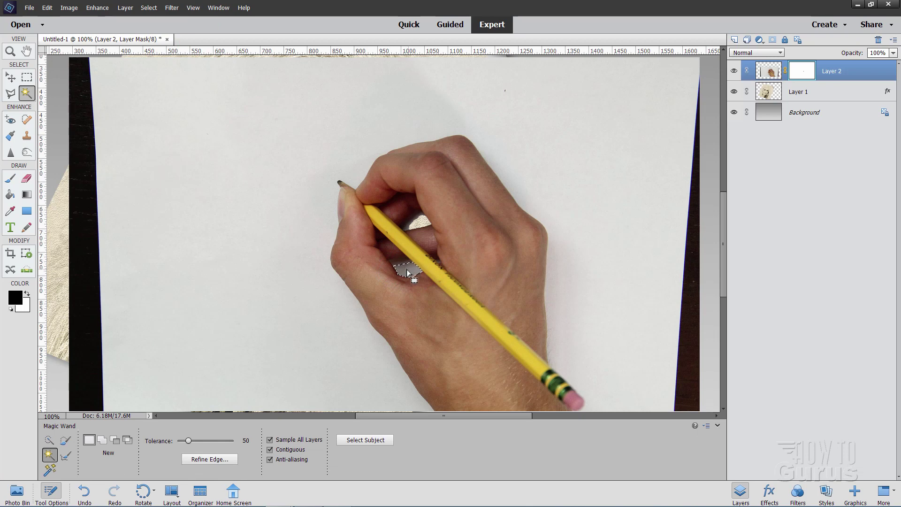
pyautogui.click(10, 177)
pyautogui.click(404, 263)
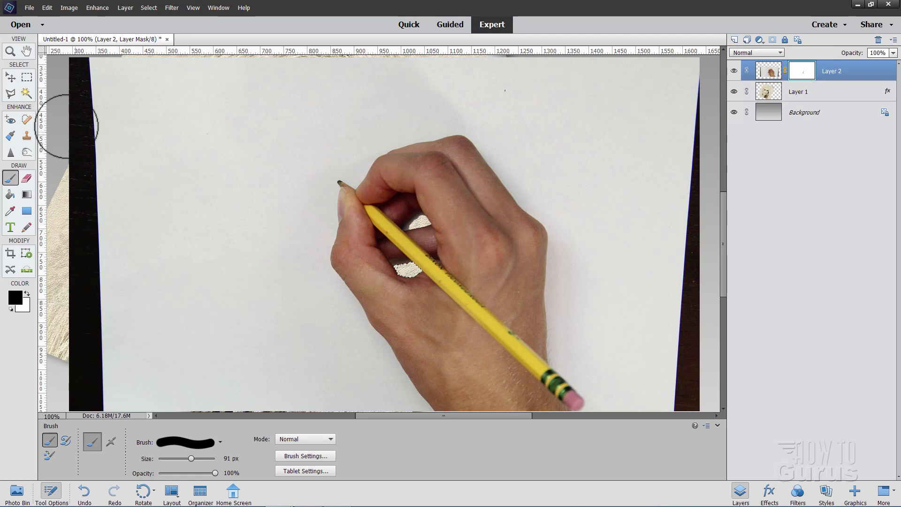
# - Select the white paper surrounding the hand, fill it with black on the layer mask, and clear the selection
pyautogui.click(27, 93)
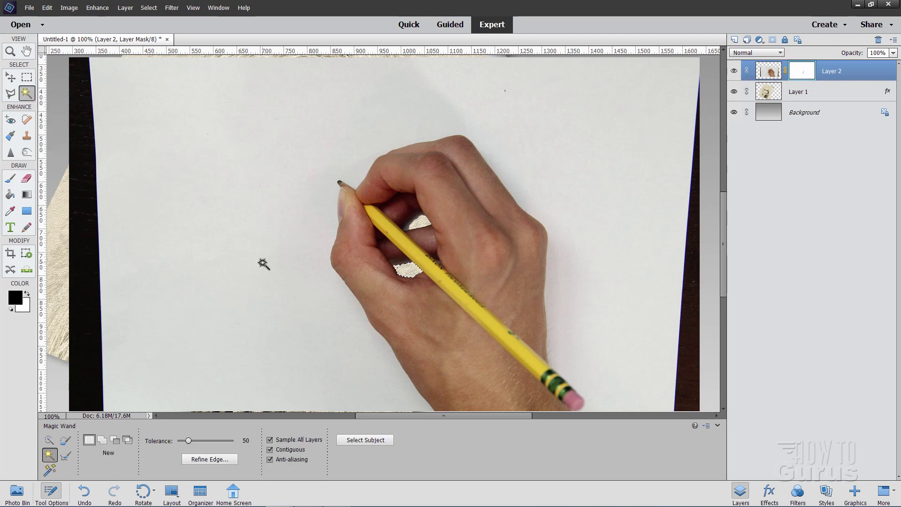
pyautogui.click(293, 197)
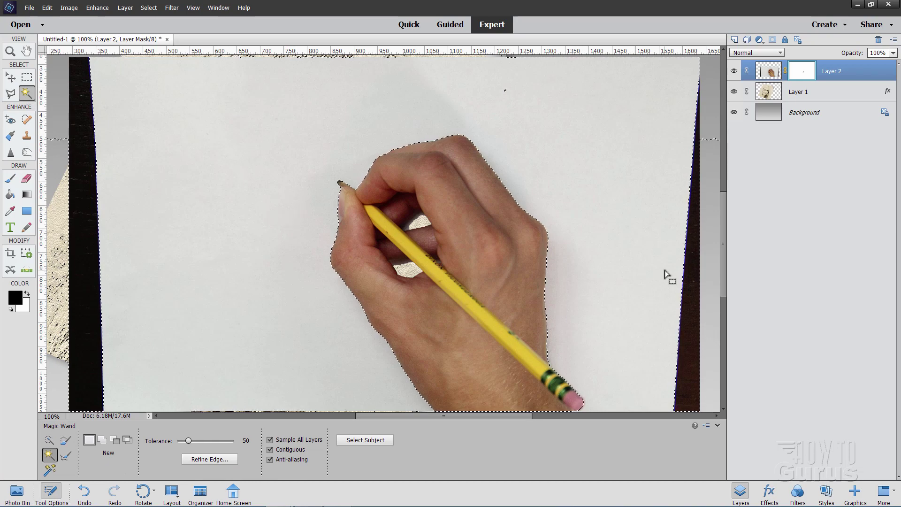
pyautogui.click(10, 194)
pyautogui.click(266, 229)
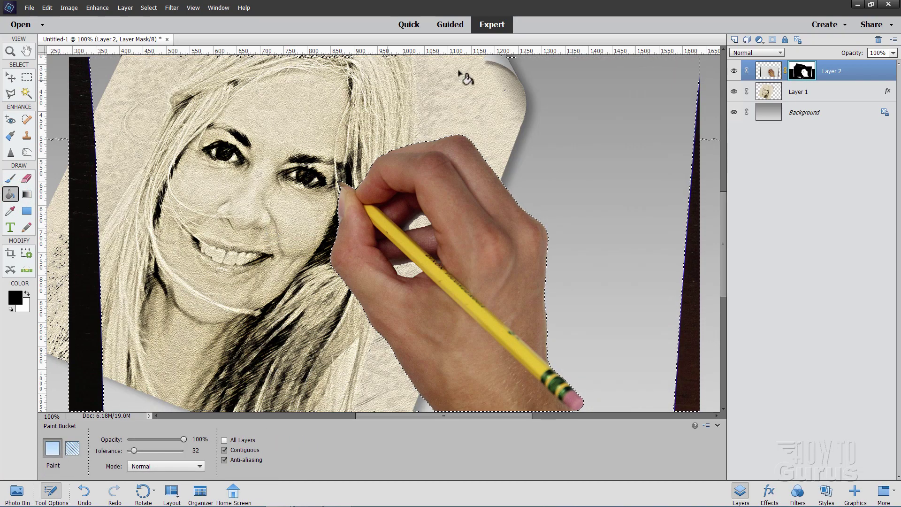
pyautogui.click(148, 8)
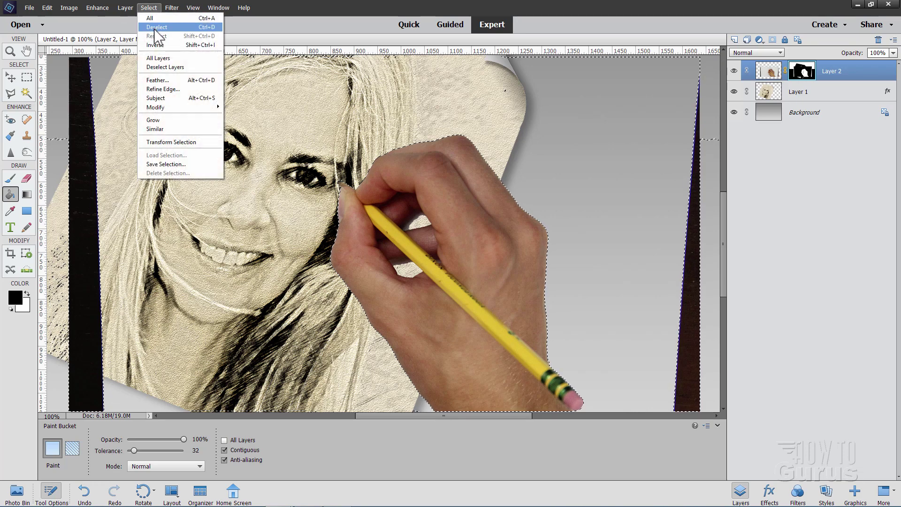
pyautogui.click(157, 31)
# - Paint black on the mask over the dark strips on both sides of the hand image using a 91 px brush
pyautogui.click(10, 52)
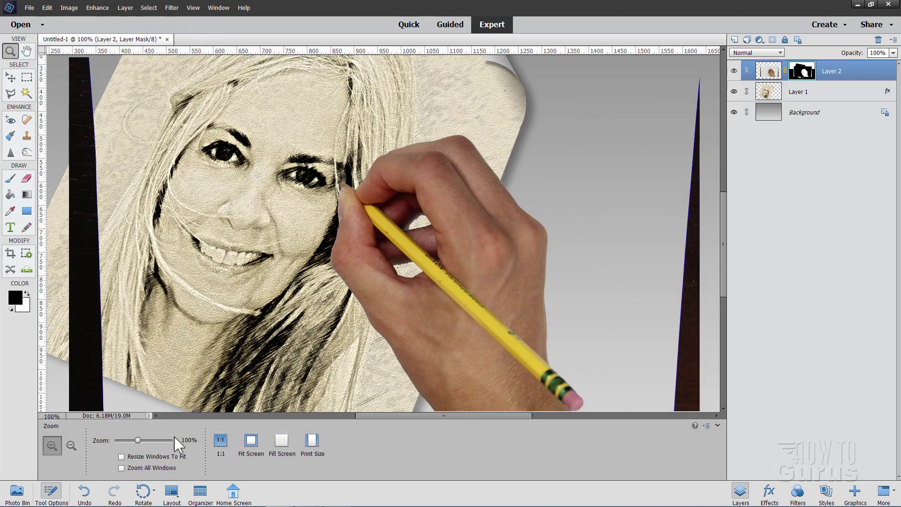
pyautogui.click(245, 440)
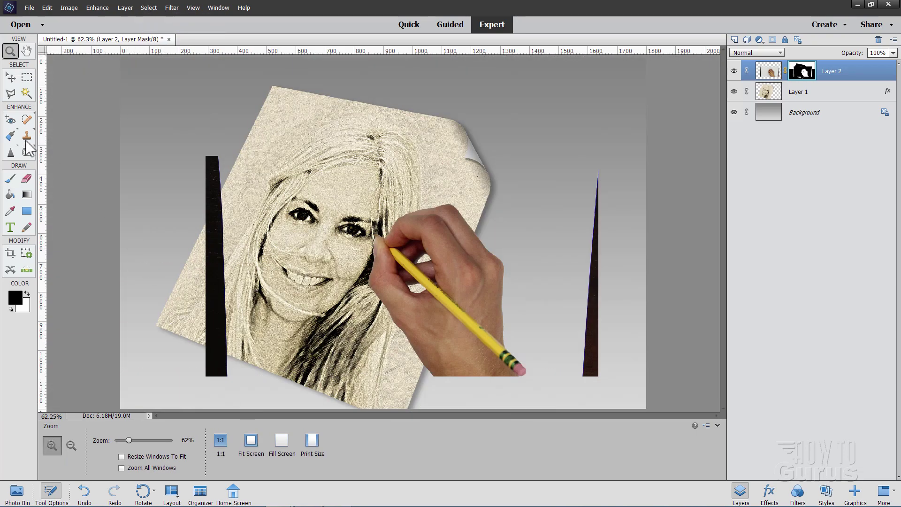
pyautogui.click(10, 77)
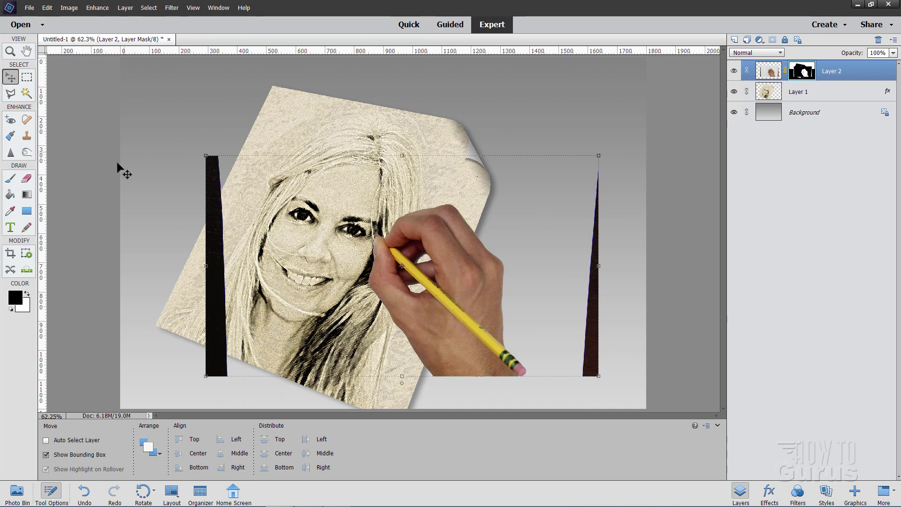
pyautogui.press('b')
pyautogui.moveTo(208, 156)
pyautogui.mouseDown()
pyautogui.moveTo(204, 230)
pyautogui.moveTo(215, 242)
pyautogui.moveTo(218, 213)
pyautogui.moveTo(213, 256)
pyautogui.moveTo(222, 270)
pyautogui.moveTo(220, 378)
pyautogui.moveTo(212, 363)
pyautogui.moveTo(200, 382)
pyautogui.mouseUp()
pyautogui.moveTo(619, 374)
pyautogui.mouseDown()
pyautogui.moveTo(595, 343)
pyautogui.moveTo(586, 257)
pyautogui.moveTo(607, 223)
pyautogui.mouseUp()
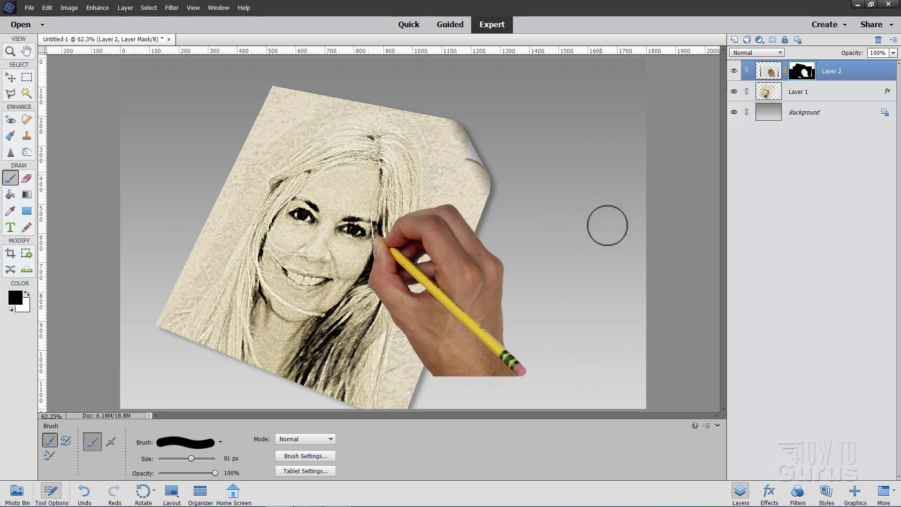
# - Move the hand down so the pencil tip rests on the hair beside the chin and the wrist runs off the canvas
pyautogui.click(10, 77)
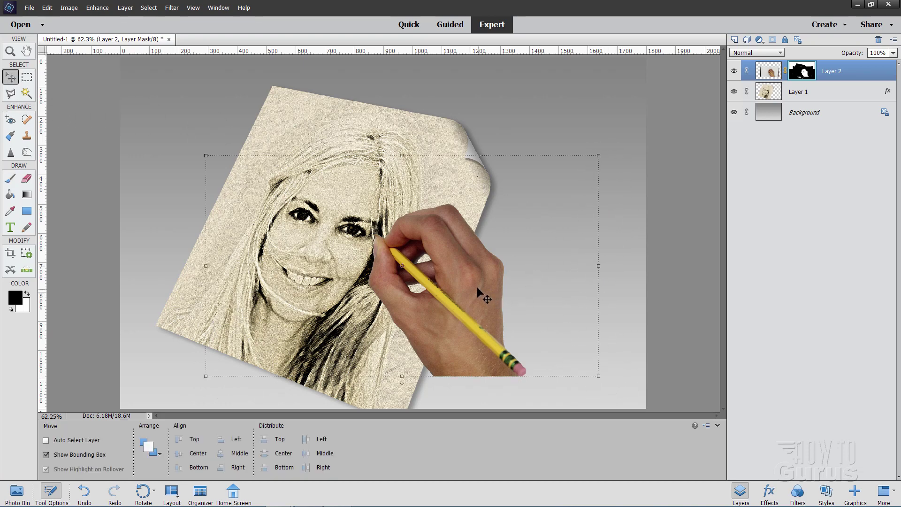
pyautogui.moveTo(477, 286)
pyautogui.mouseDown()
pyautogui.moveTo(487, 352)
pyautogui.moveTo(483, 346)
pyautogui.mouseUp()
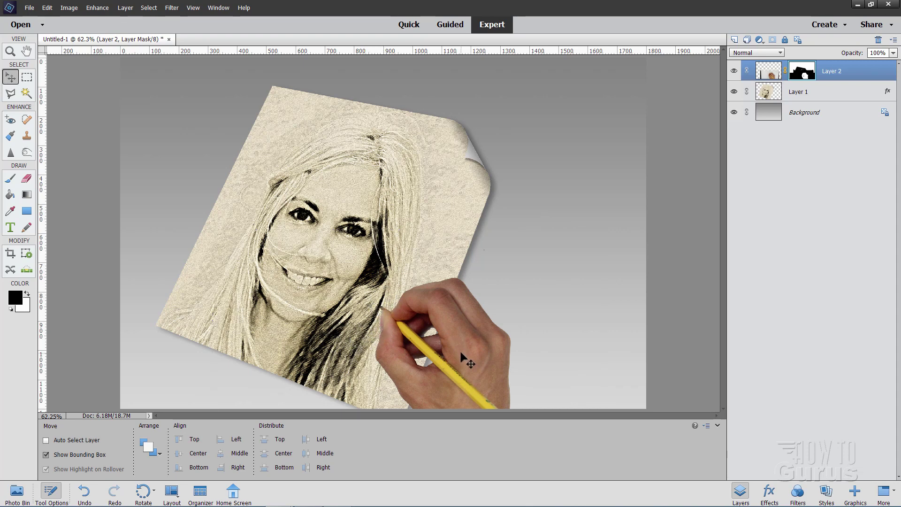
pyautogui.moveTo(461, 353)
pyautogui.mouseDown()
pyautogui.moveTo(449, 318)
pyautogui.moveTo(469, 302)
pyautogui.moveTo(461, 351)
pyautogui.mouseUp()
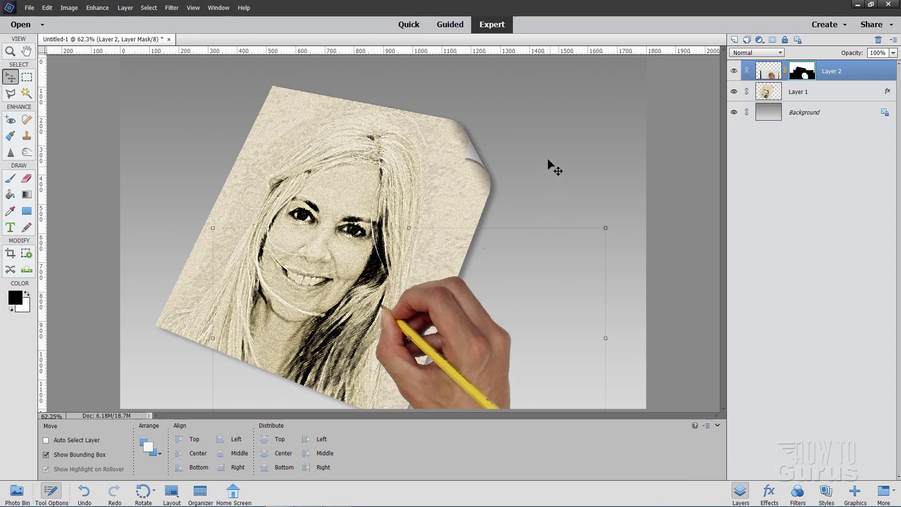
# - Copy the layer style from Layer 1 and paste it onto the hand layer, Layer 2
pyautogui.click(806, 96)
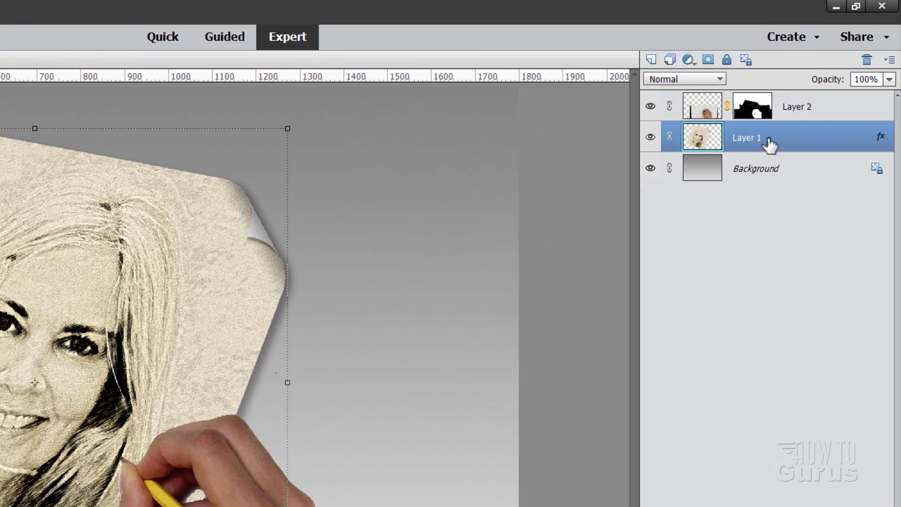
pyautogui.rightClick(769, 140)
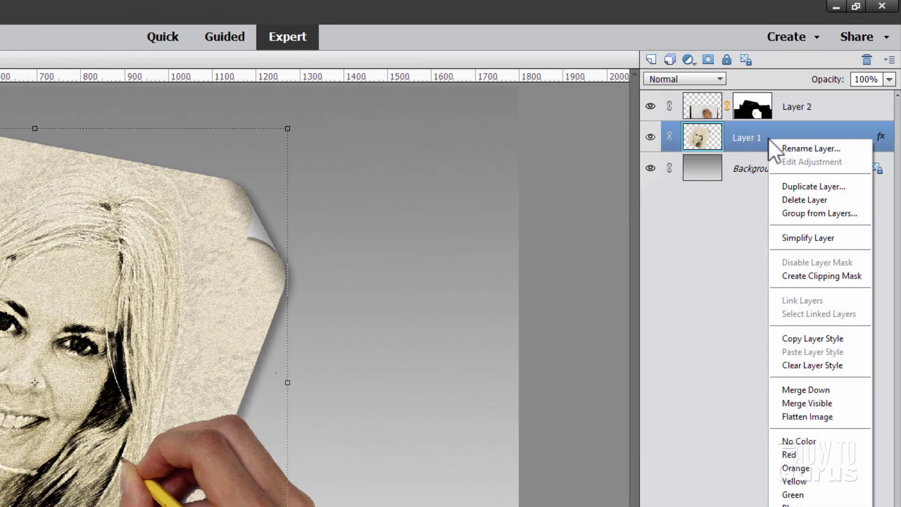
pyautogui.click(810, 338)
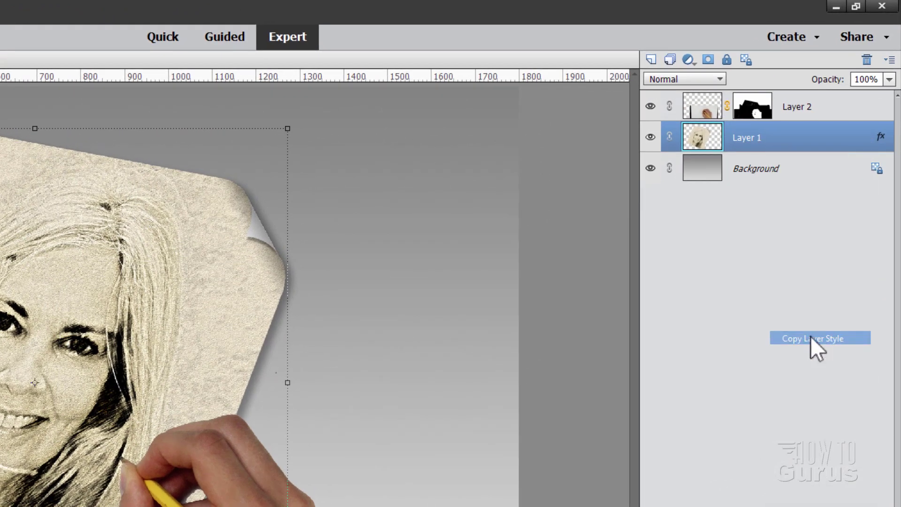
pyautogui.click(706, 112)
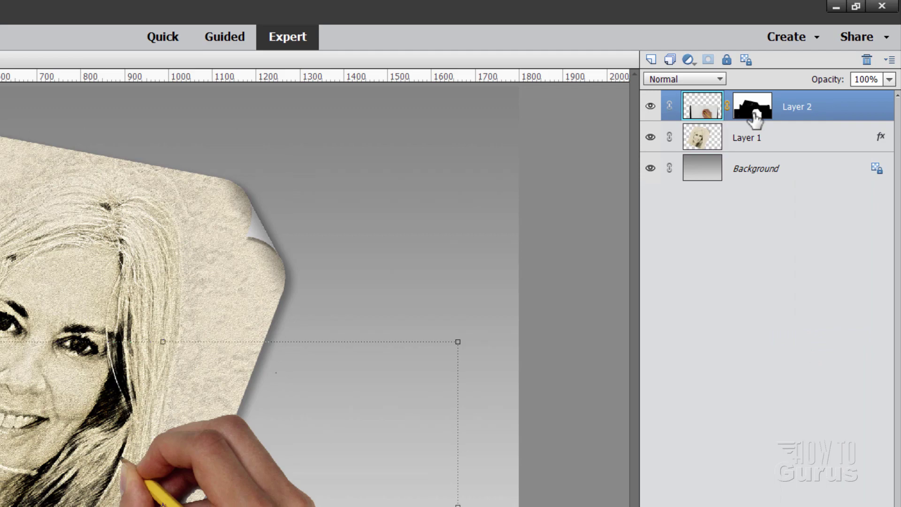
pyautogui.rightClick(802, 112)
pyautogui.click(829, 319)
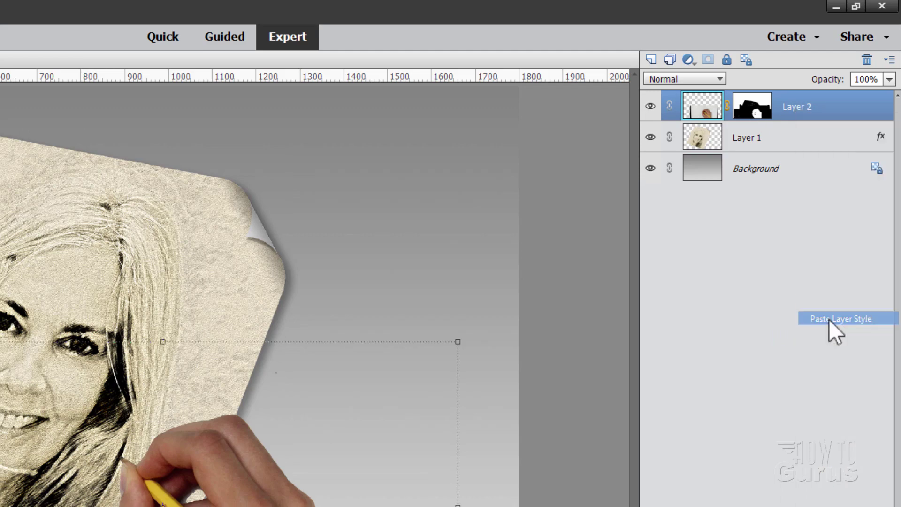